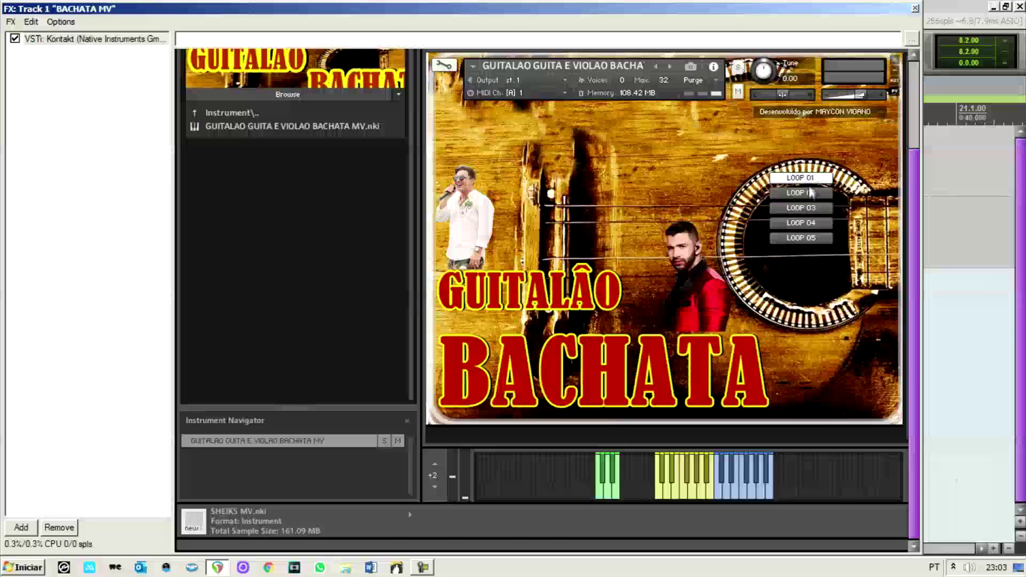
Step: Select LOOP 04, then switch up to LOOP 05 and back down to LOOP 01 with the green keyswitches on the virtual keyboard
click(801, 223)
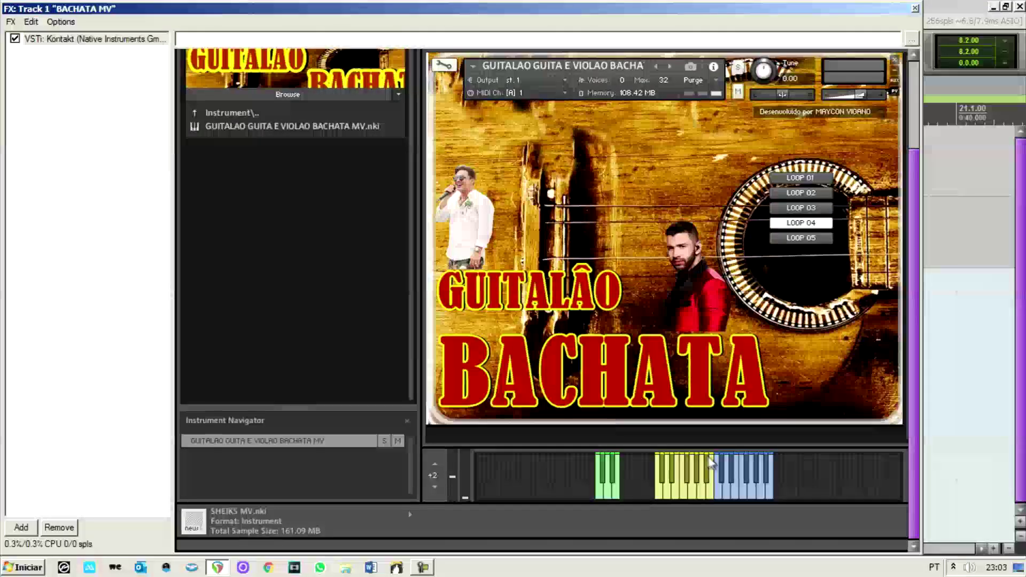
click(601, 487)
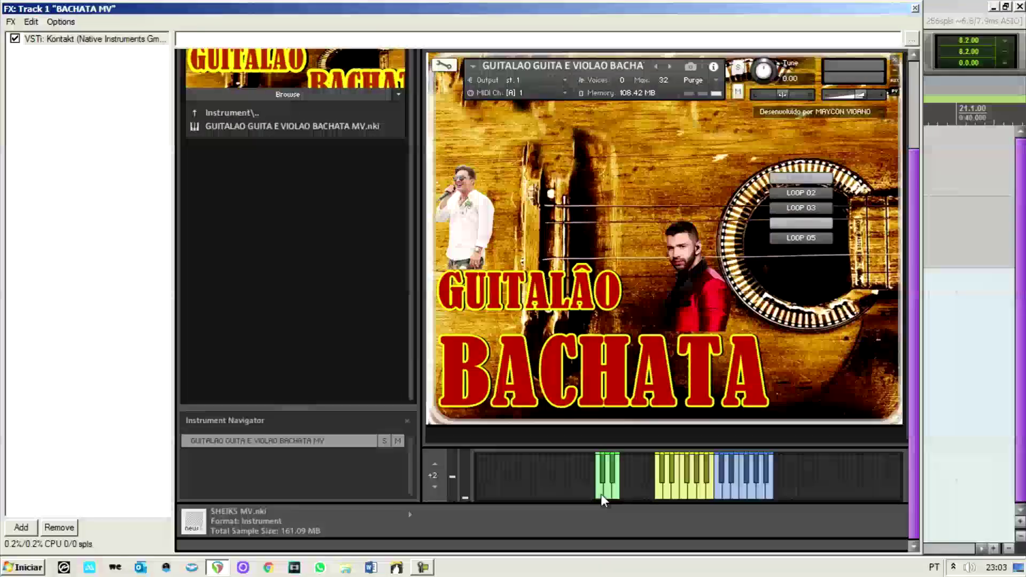
click(606, 482)
click(615, 478)
click(616, 481)
click(619, 484)
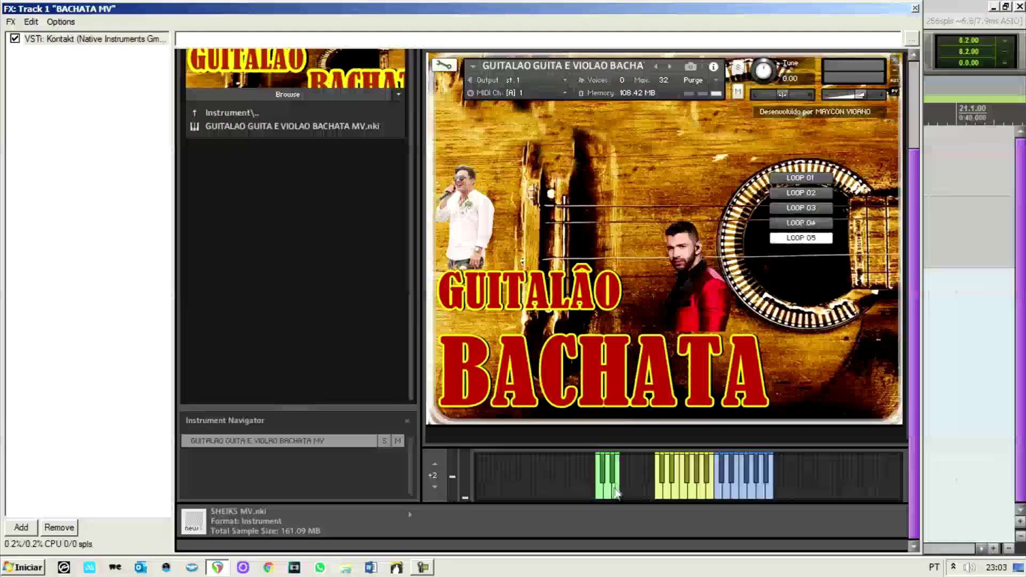
click(615, 487)
click(610, 490)
click(607, 479)
click(602, 485)
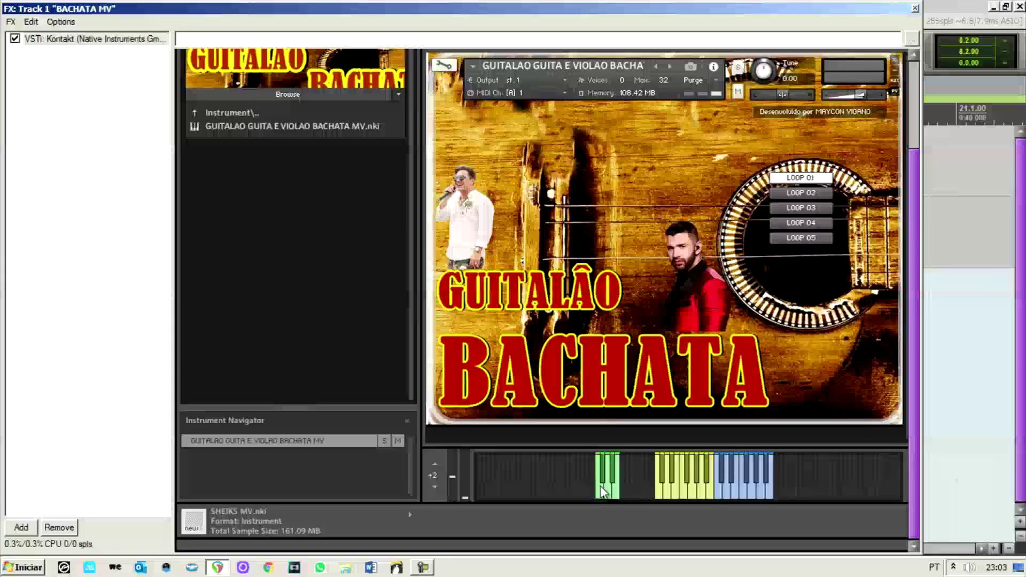
Step: Cycle the loops again with the green keyswitches back to LOOP 01, and play the lowest yellow keys of the virtual keyboard
click(605, 481)
click(608, 488)
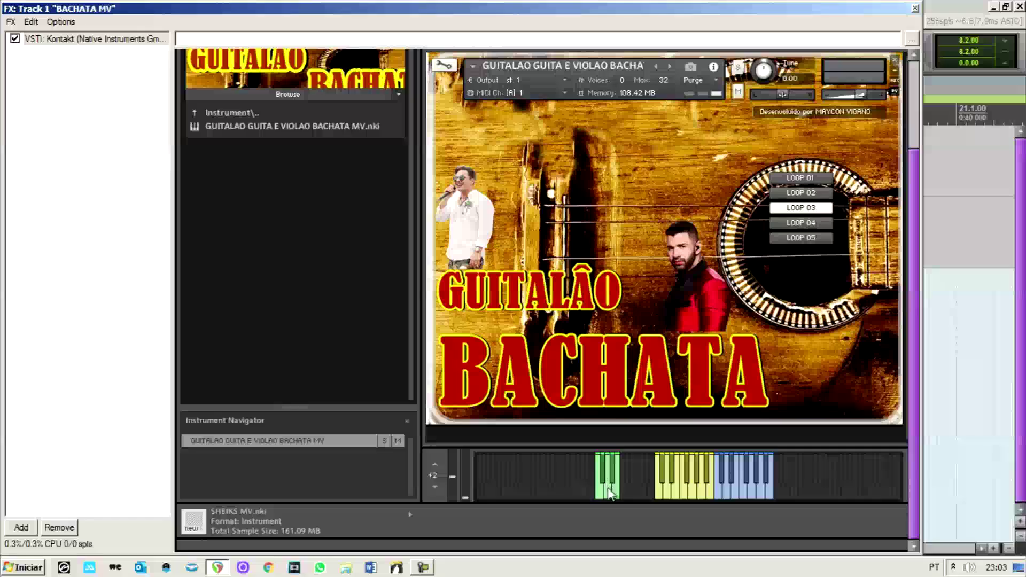
click(614, 480)
click(617, 484)
click(600, 496)
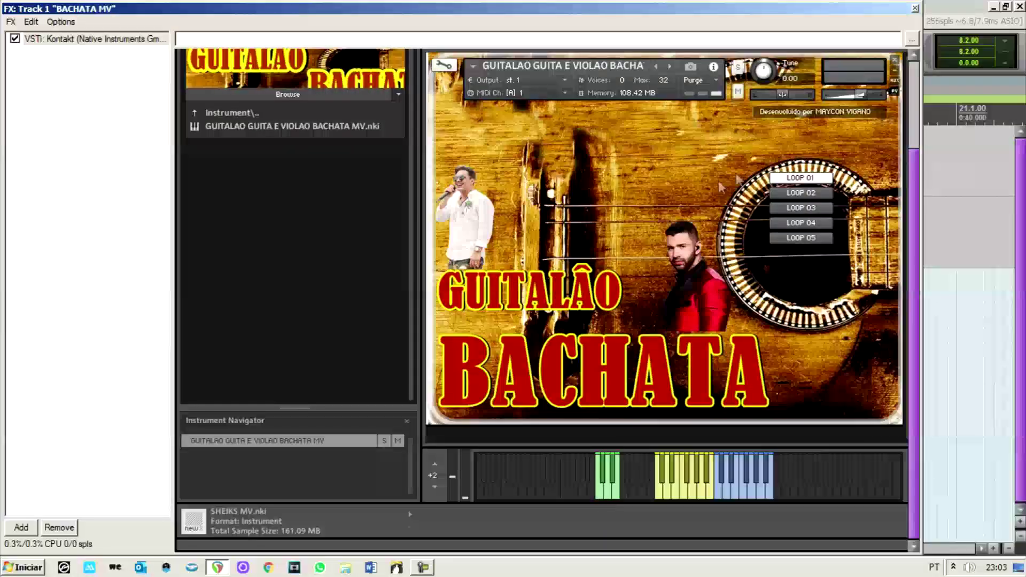
click(657, 489)
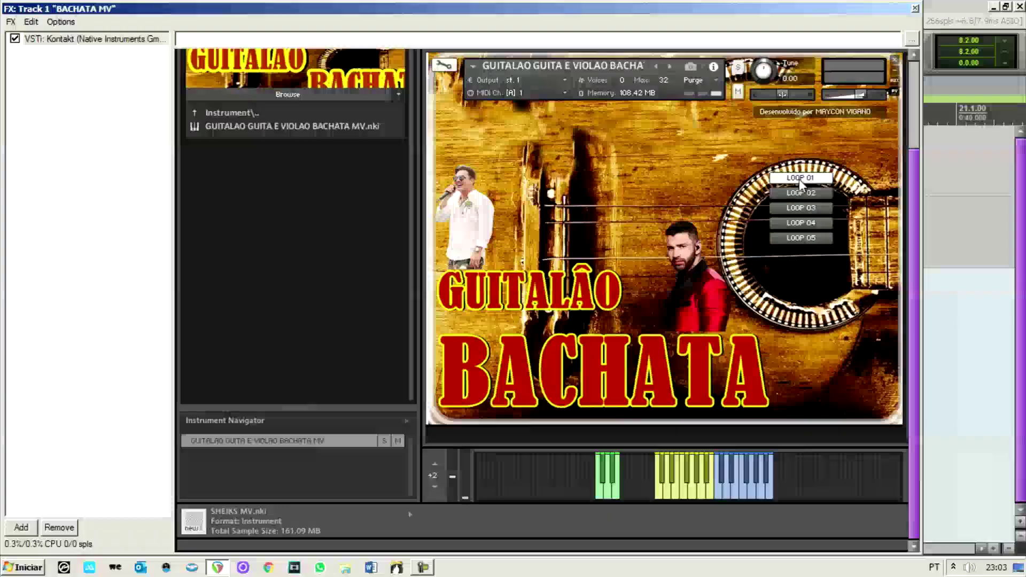
click(663, 492)
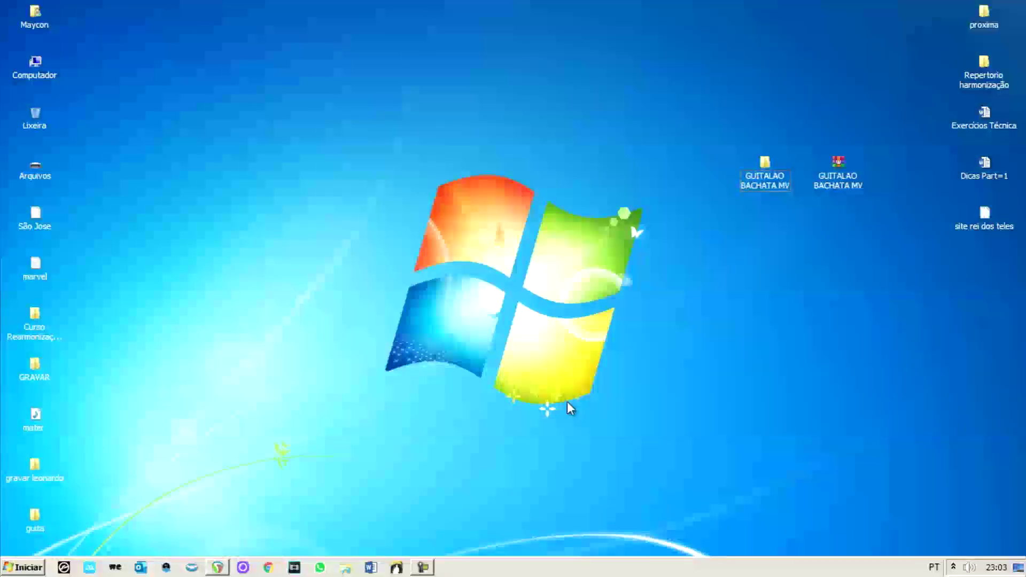
Step: Switch to the GUITALAO BACHATA MV folder on the desktop and open the 01 folder inside WAVS
double_click(771, 165)
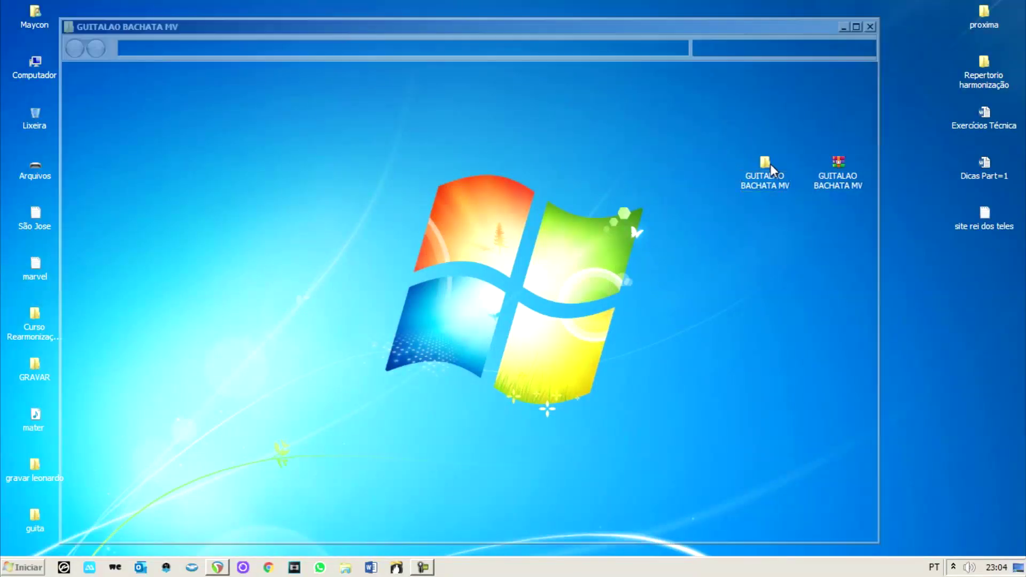
double_click(228, 131)
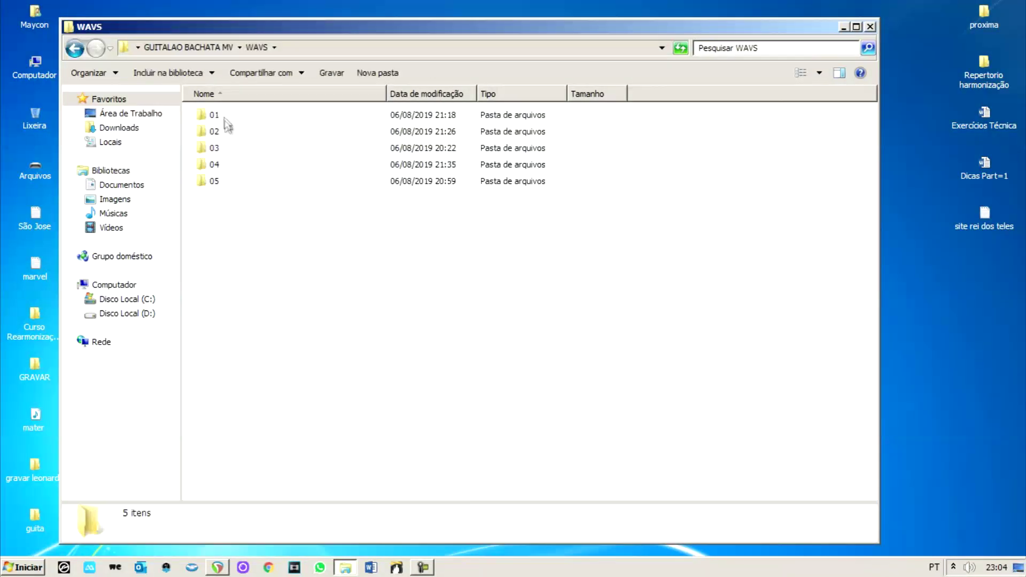
double_click(224, 114)
Step: Play several chord samples from folder 01, from 01 A# down to 01 D#m, and close the media player
double_click(227, 165)
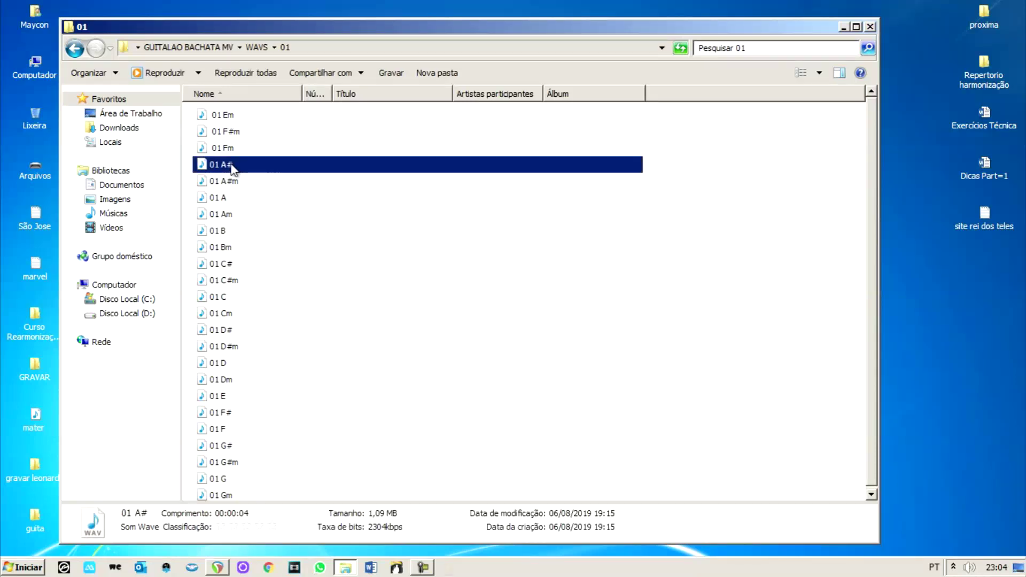
double_click(243, 198)
double_click(233, 249)
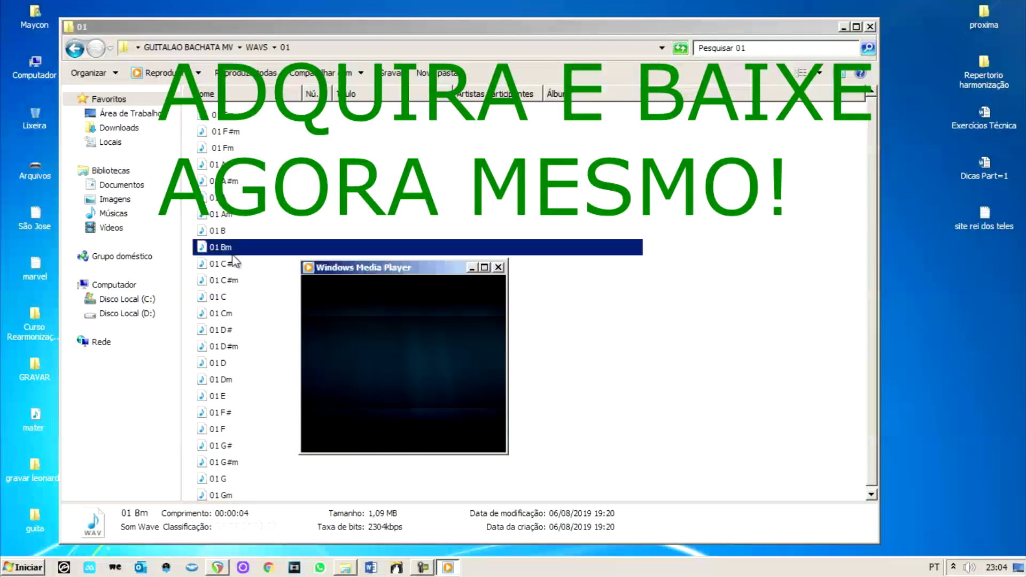
double_click(232, 264)
double_click(224, 281)
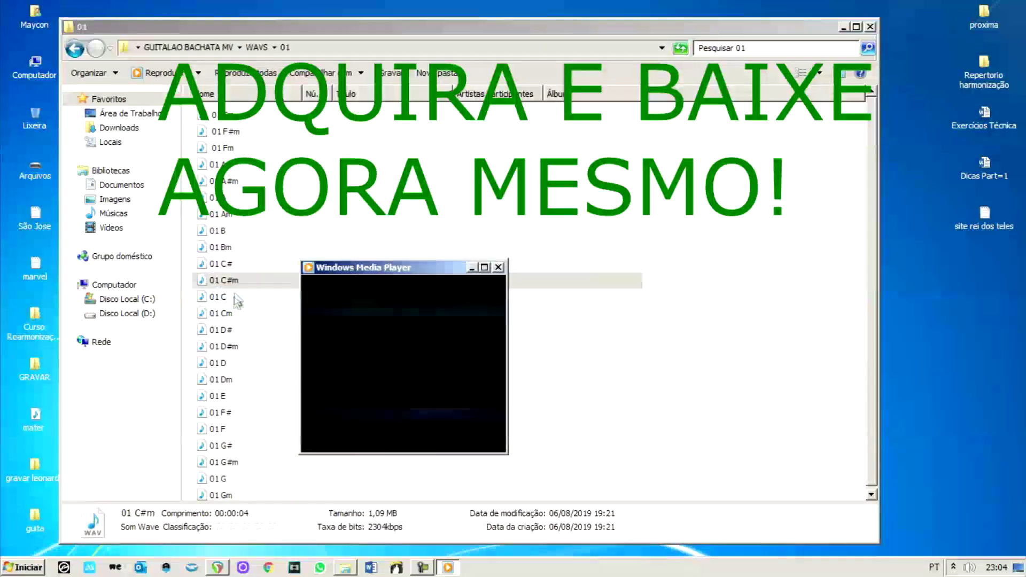
double_click(222, 314)
double_click(233, 330)
double_click(224, 347)
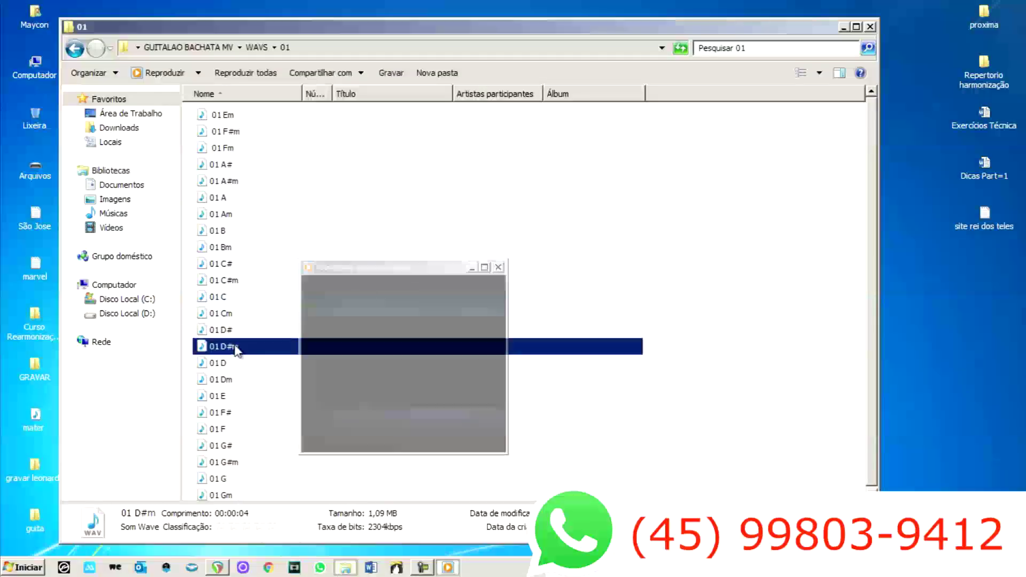
click(499, 267)
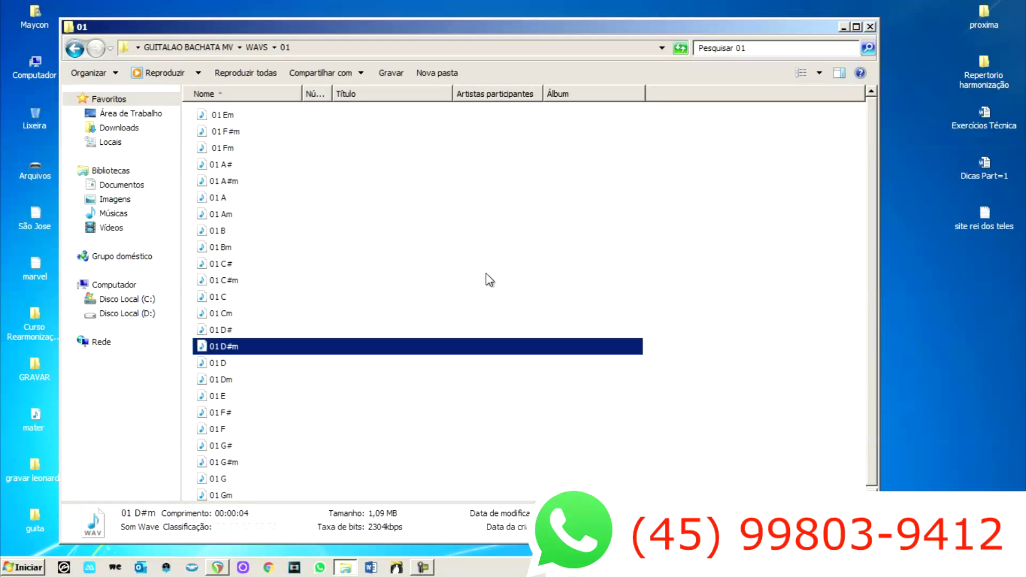
click(267, 413)
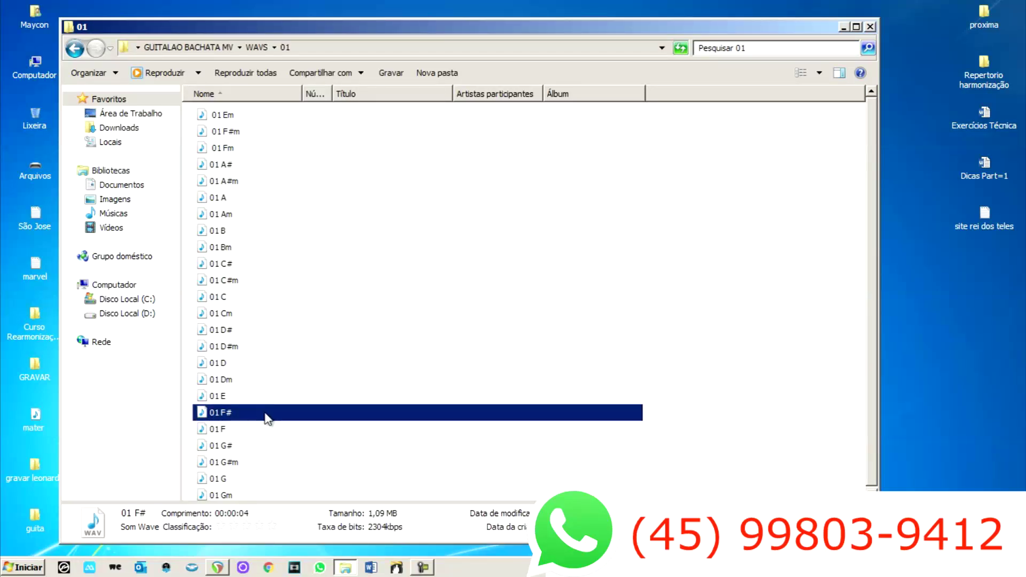
click(246, 364)
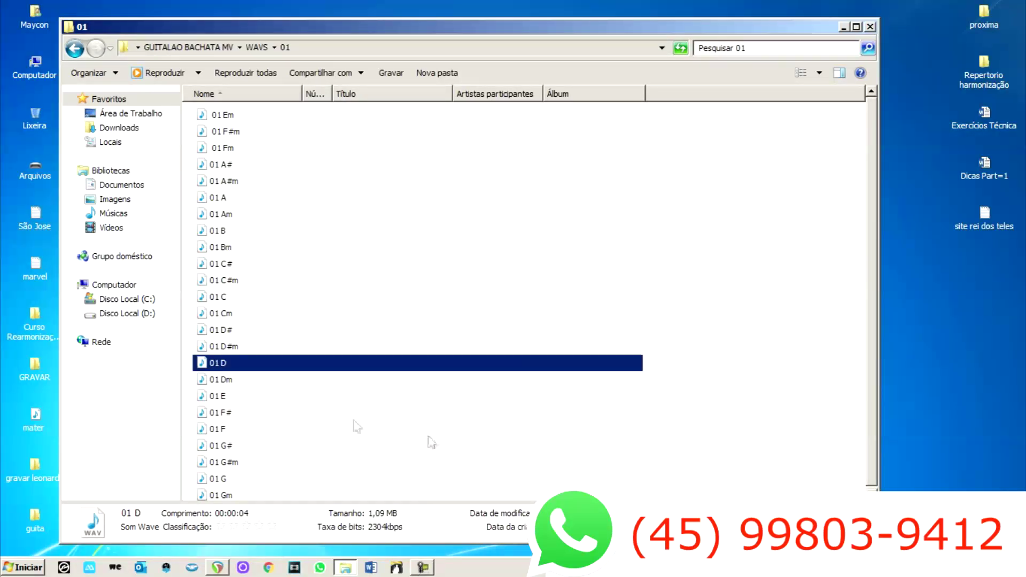
click(225, 444)
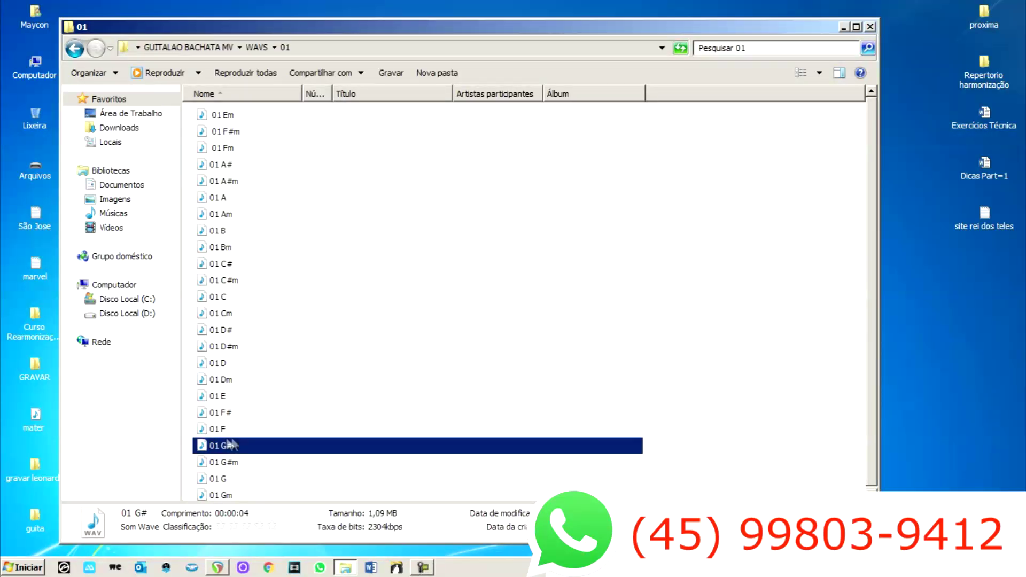
scroll(235, 444, down, 1)
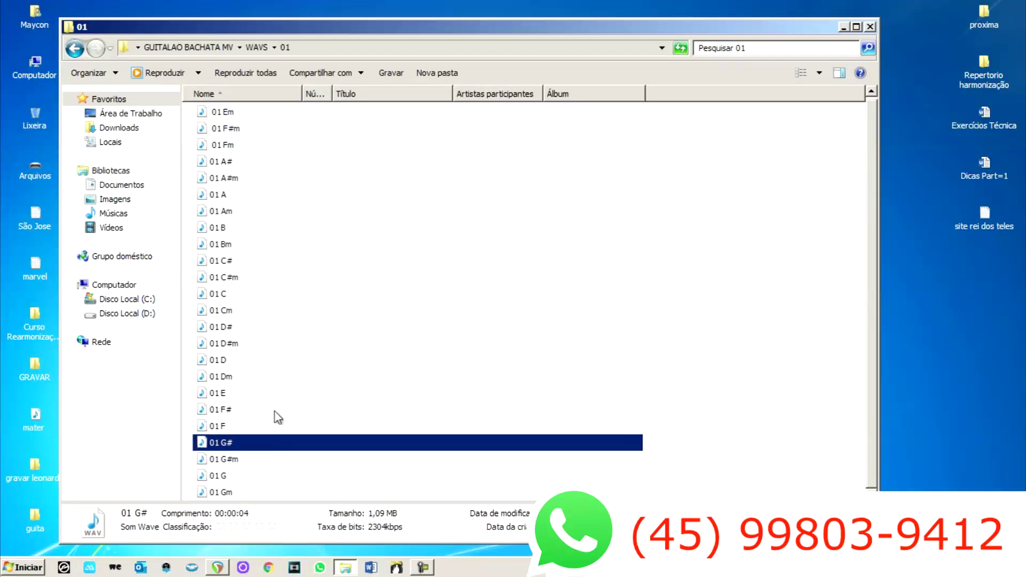
click(235, 328)
scroll(237, 327, up, 1)
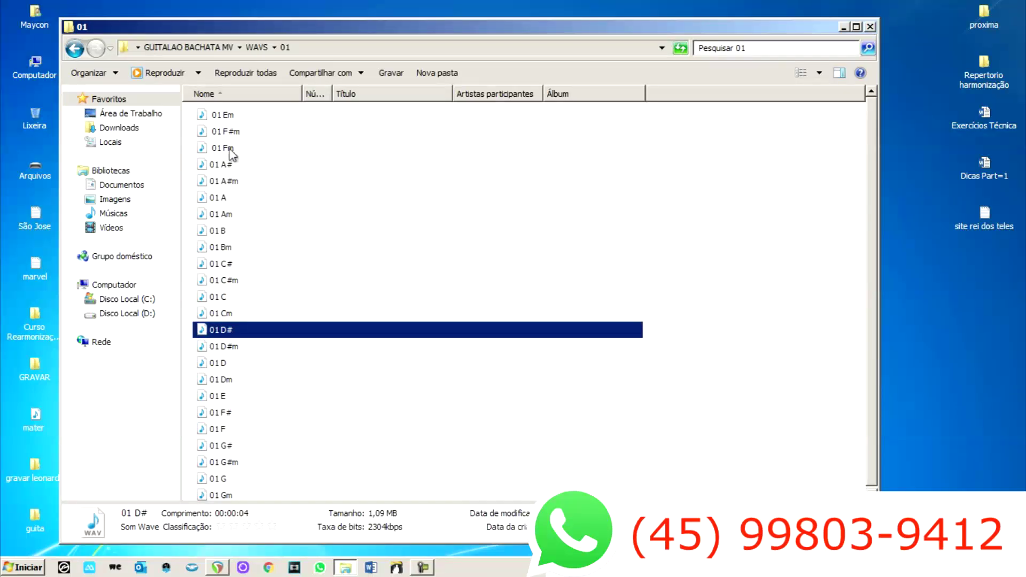
Step: Play the samples 01 Fm, 01 D#m, 01 G#m and 01 G, and close the media player
double_click(231, 150)
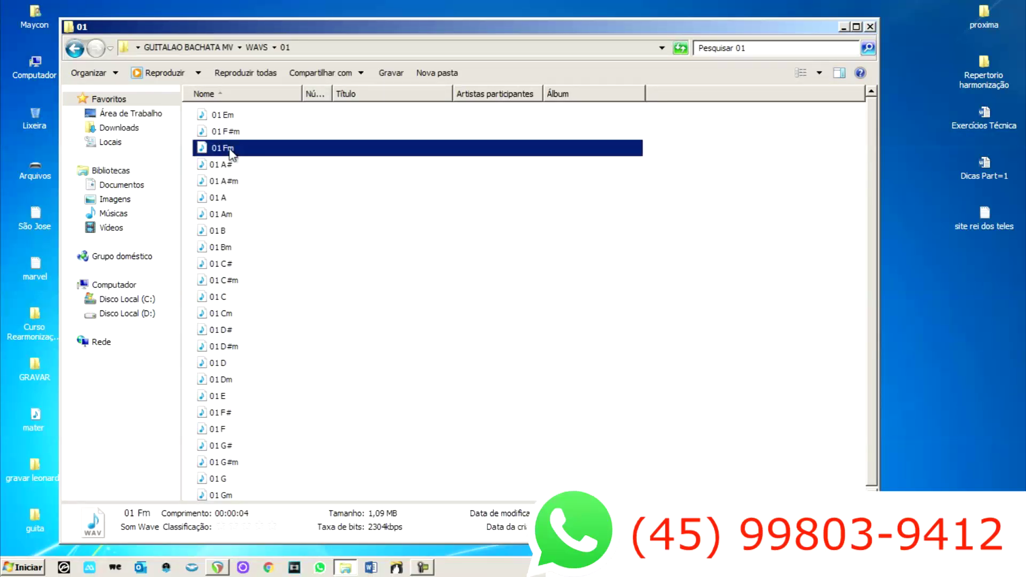
double_click(231, 346)
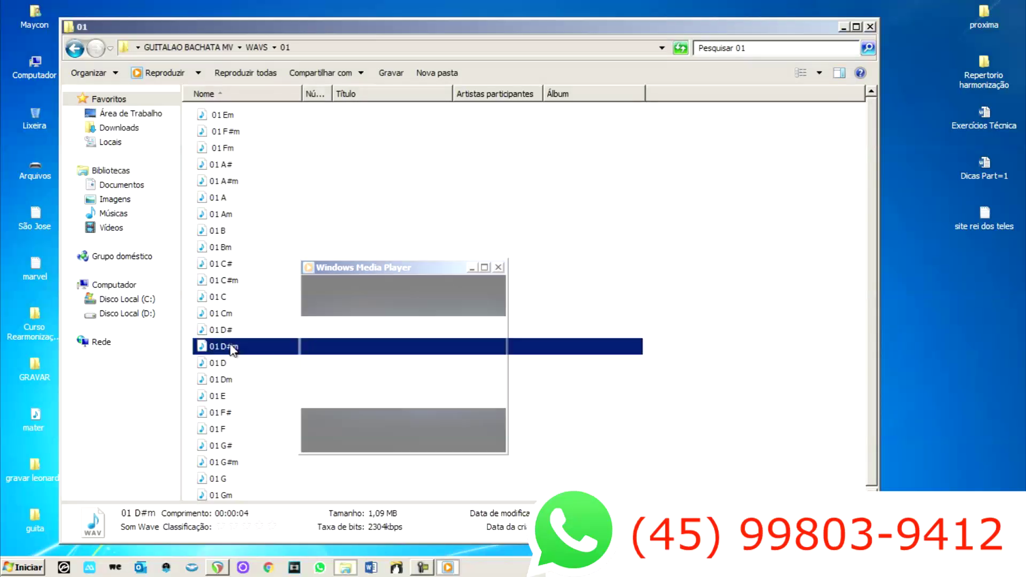
double_click(223, 462)
double_click(221, 476)
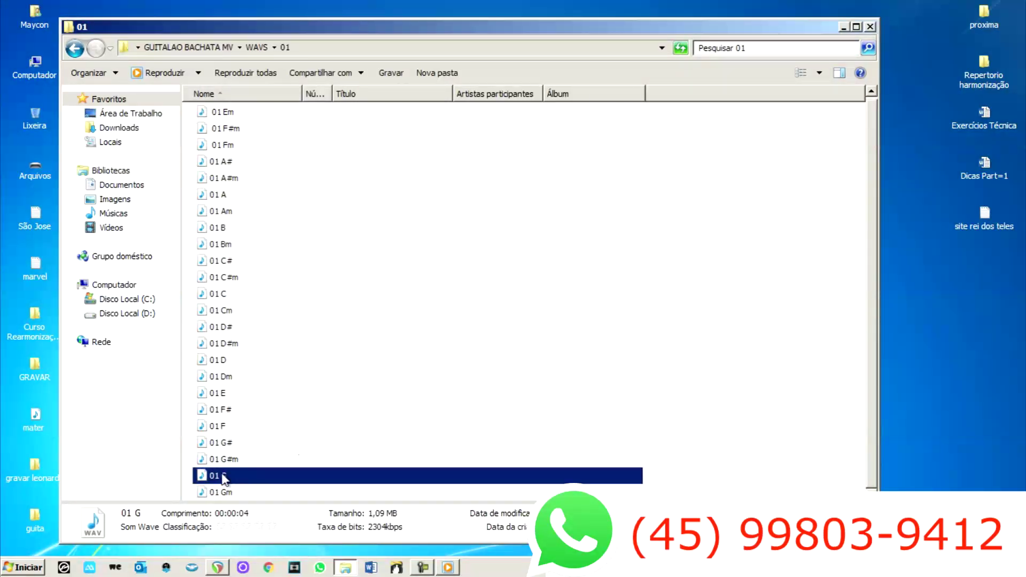
click(502, 269)
Step: Select all the samples in folder 01 to check their count, and return to the WAVS folder
key(ctrl+a)
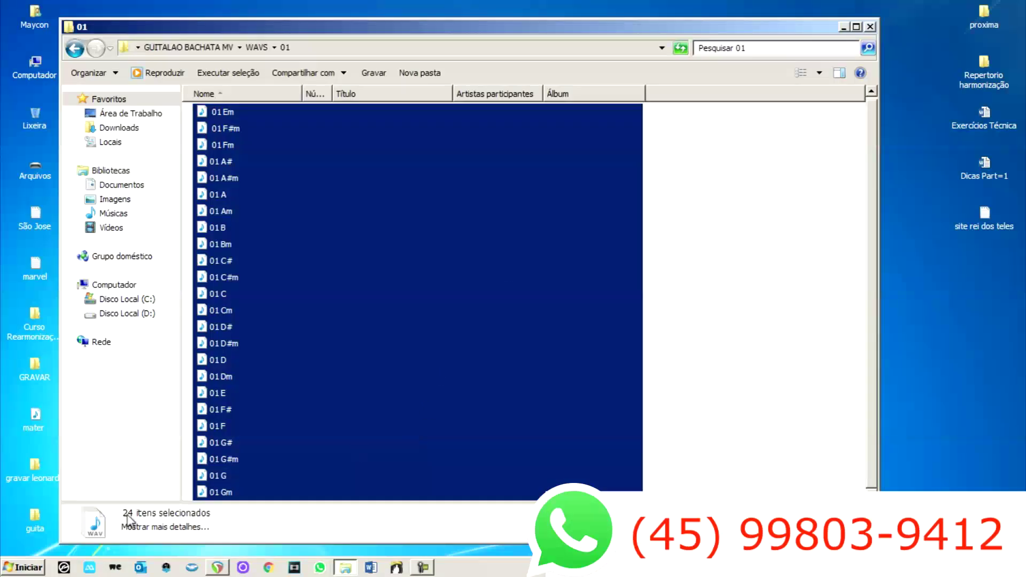
click(193, 300)
click(256, 47)
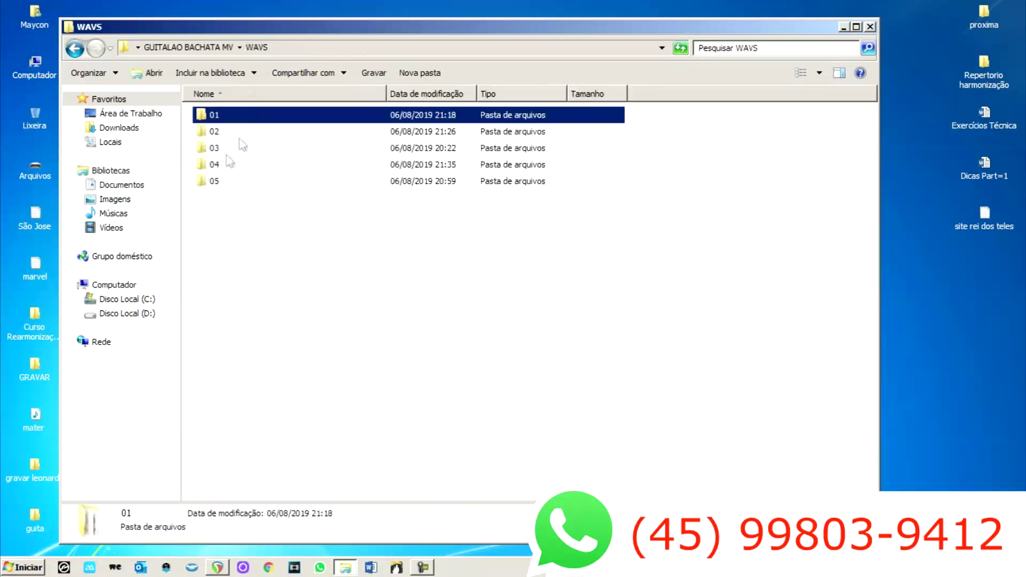
Step: Open folder 02, select all its samples to review them, and clear the selection
double_click(222, 133)
click(220, 148)
key(ctrl+a)
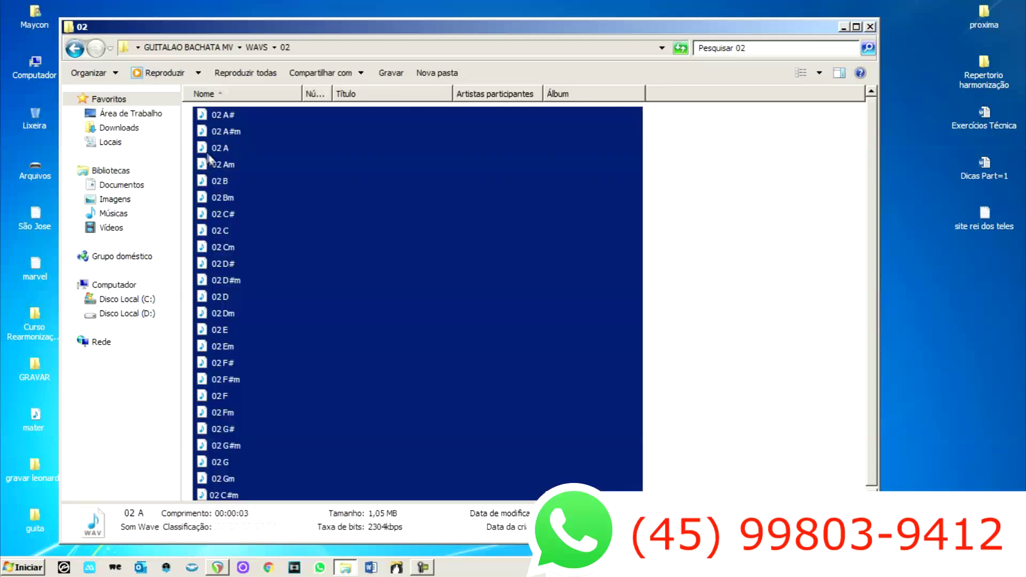
click(185, 424)
Step: Play the samples 02 Em, 02 Dm and 02 C, and close the media player
click(224, 347)
double_click(222, 348)
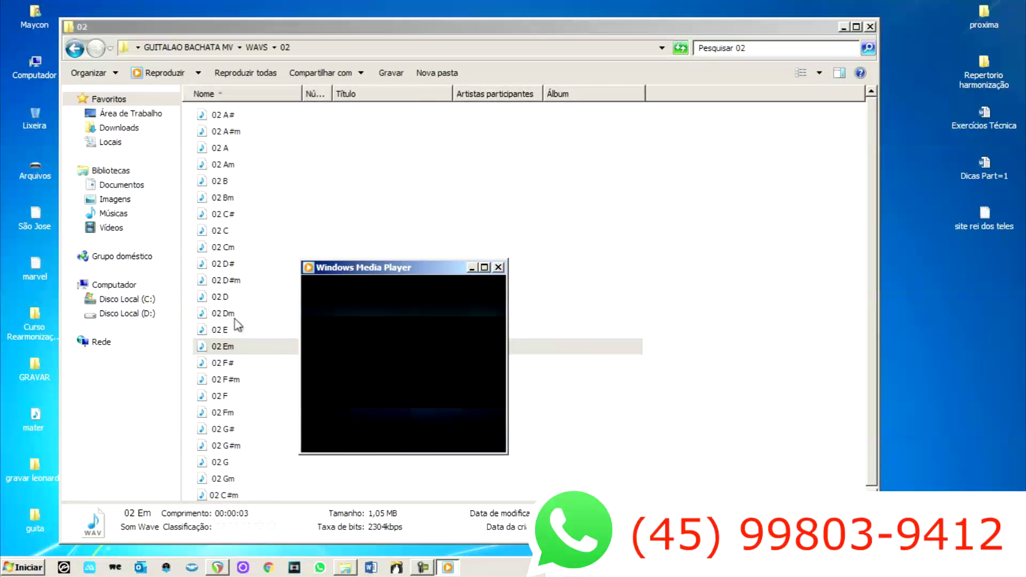
double_click(240, 315)
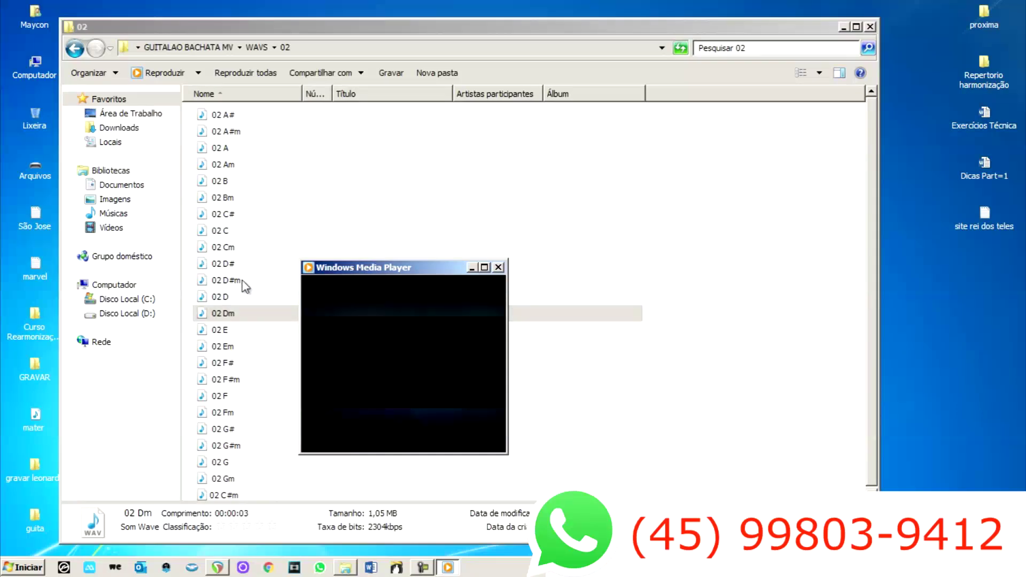
double_click(229, 233)
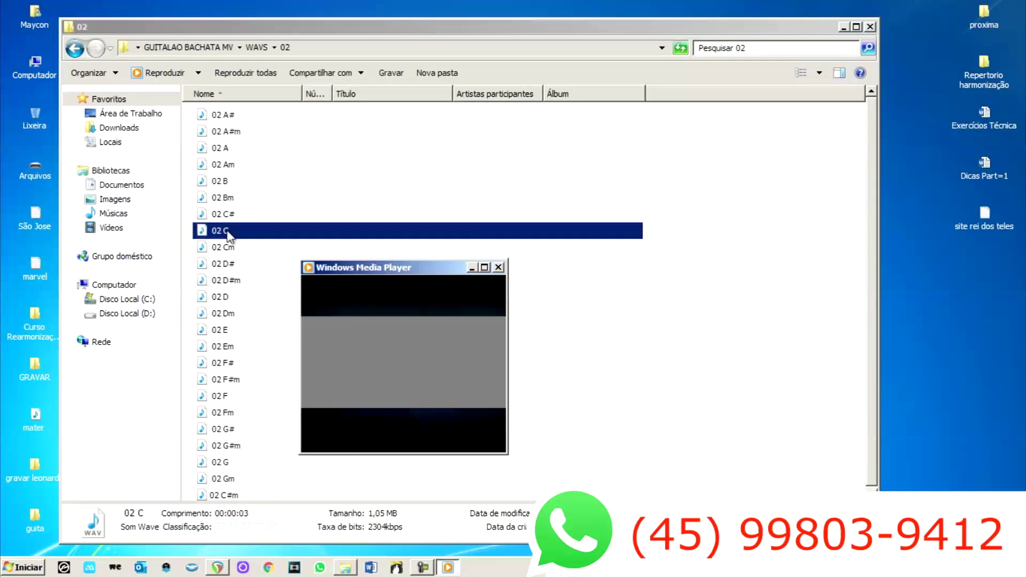
click(499, 267)
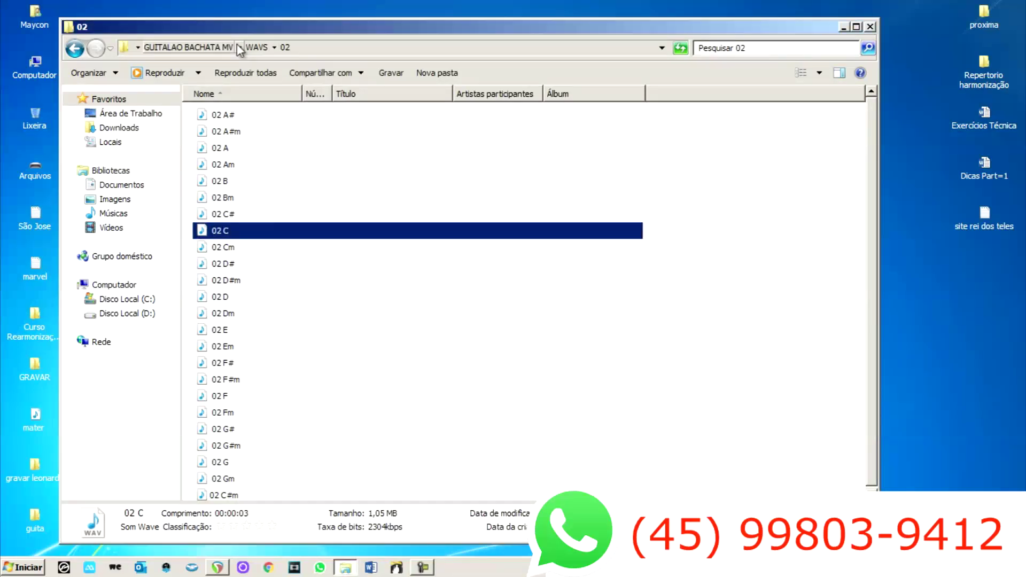
Step: Open folder 03 in WAVS and play several chord samples from 03 A# down to 03 Dm, closing the media player at the end
click(257, 47)
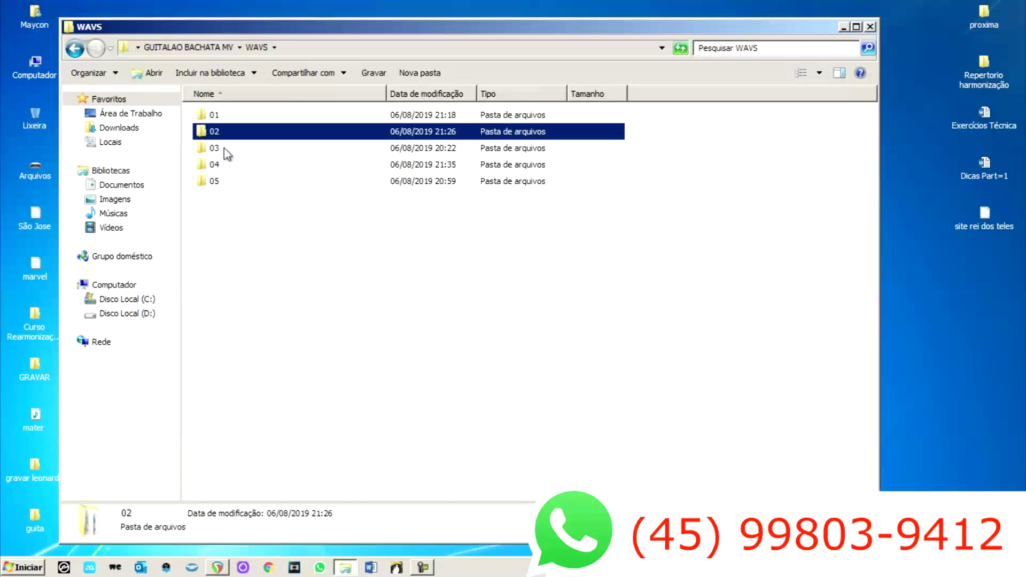
double_click(214, 148)
double_click(236, 118)
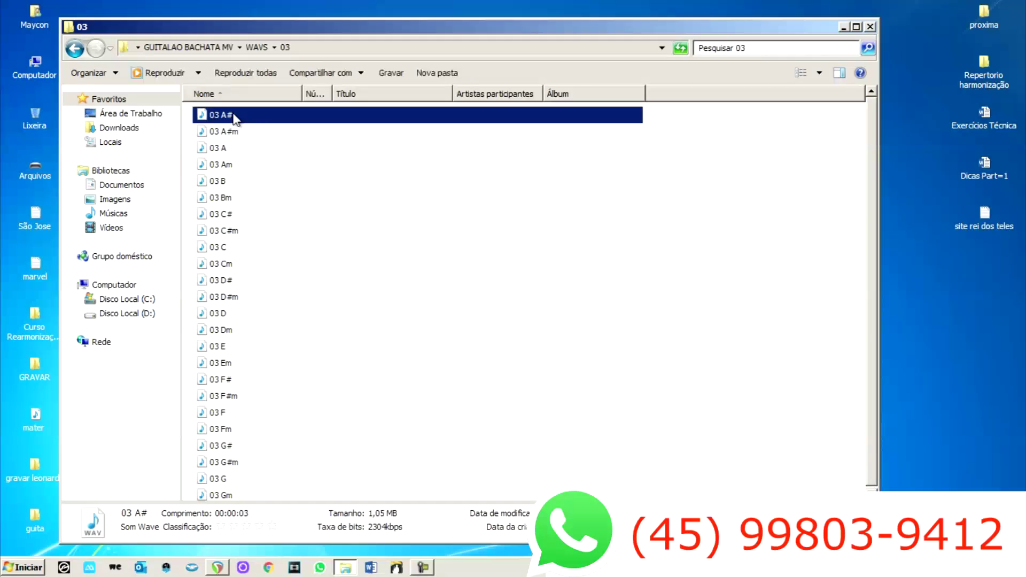
double_click(236, 166)
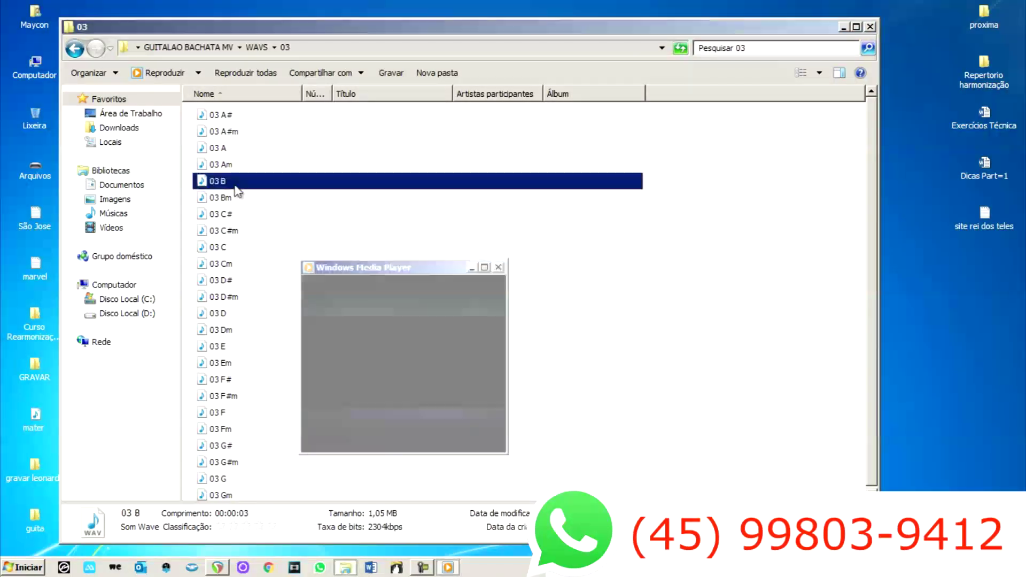
double_click(235, 246)
double_click(230, 280)
double_click(224, 330)
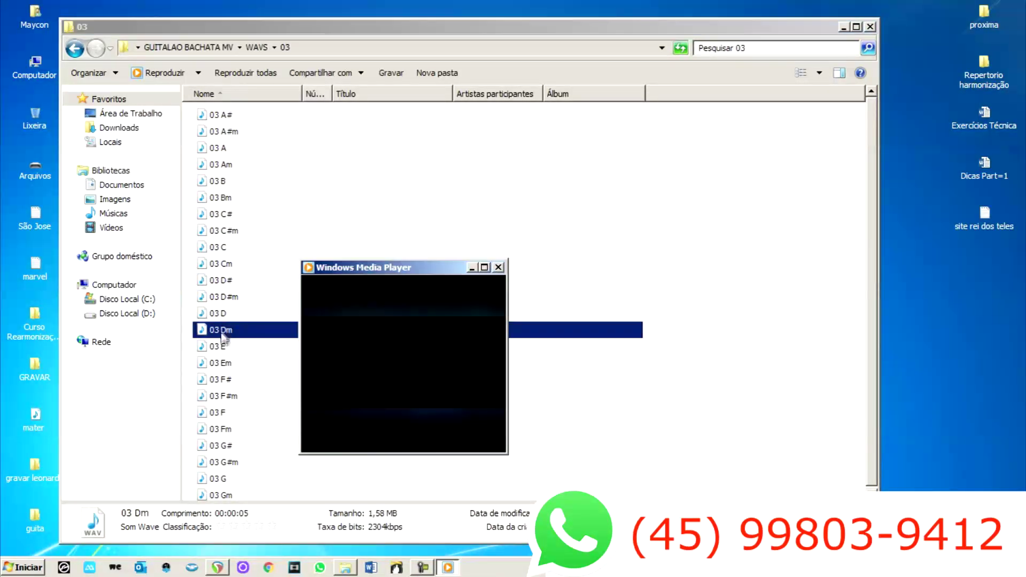
click(498, 267)
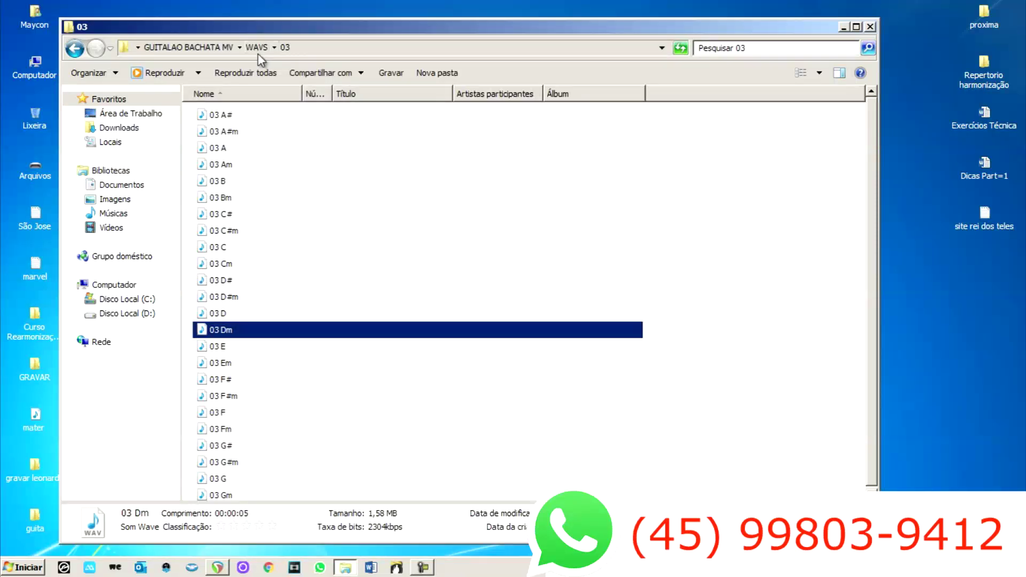
Step: Open folder 04 in WAVS, play the samples 04 A, 04 Bm, 04 D#m and 04 Dm, and close the media player
click(258, 50)
double_click(242, 165)
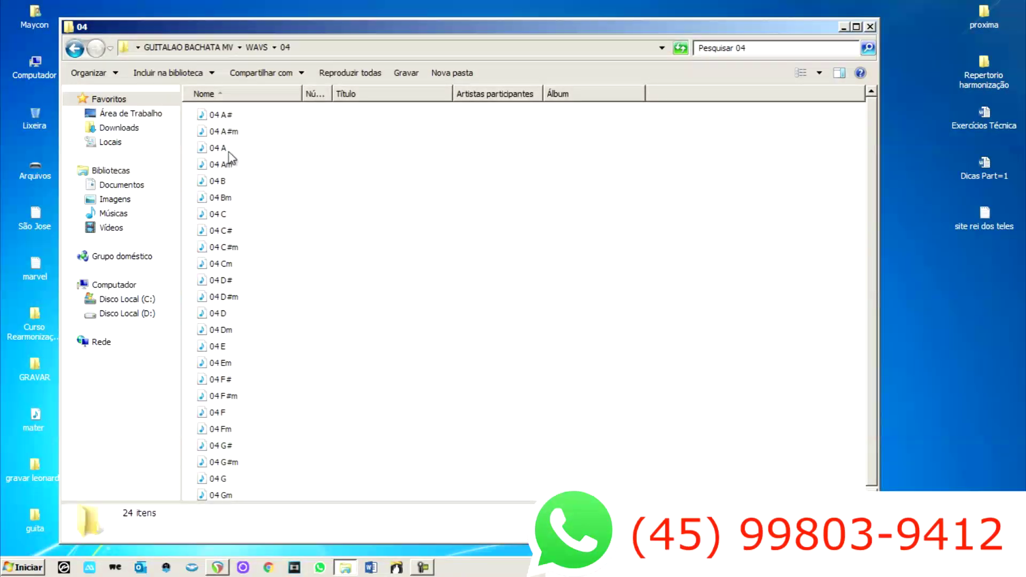
double_click(229, 150)
double_click(227, 198)
double_click(224, 297)
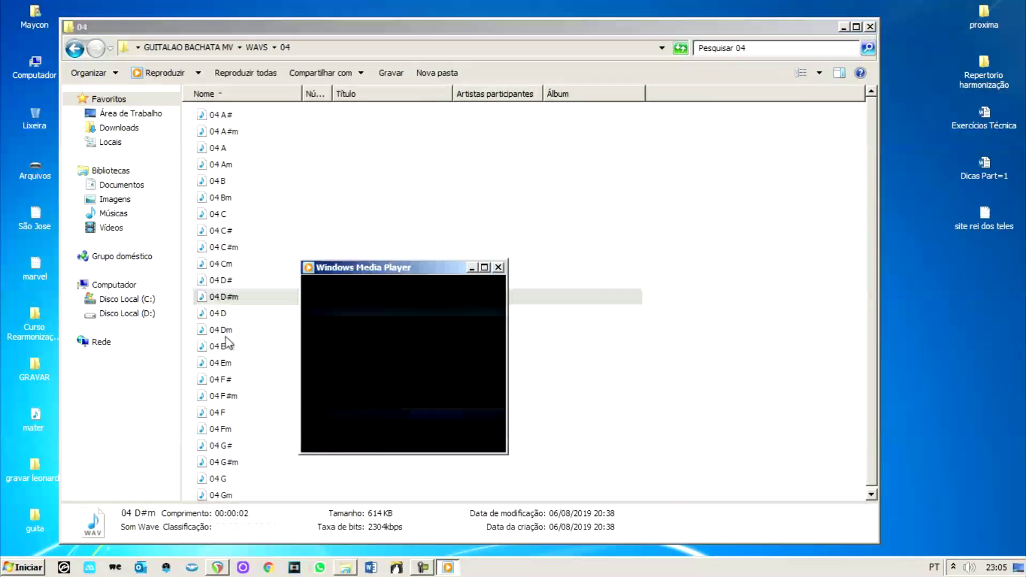
double_click(224, 330)
click(499, 267)
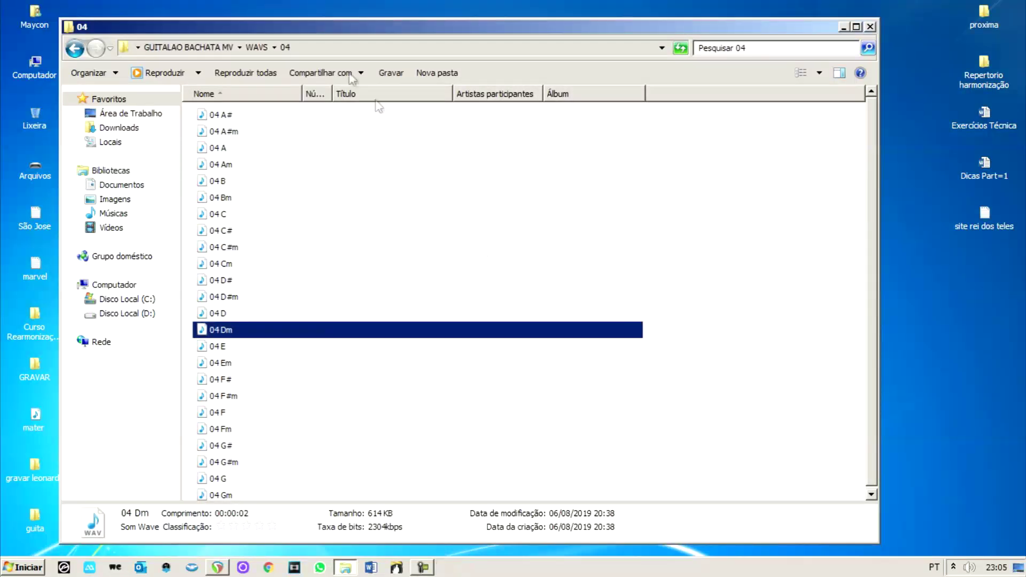
Step: Return to the WAVS folder and highlight its numbered folders in turn from 01 to 05
click(270, 48)
click(237, 118)
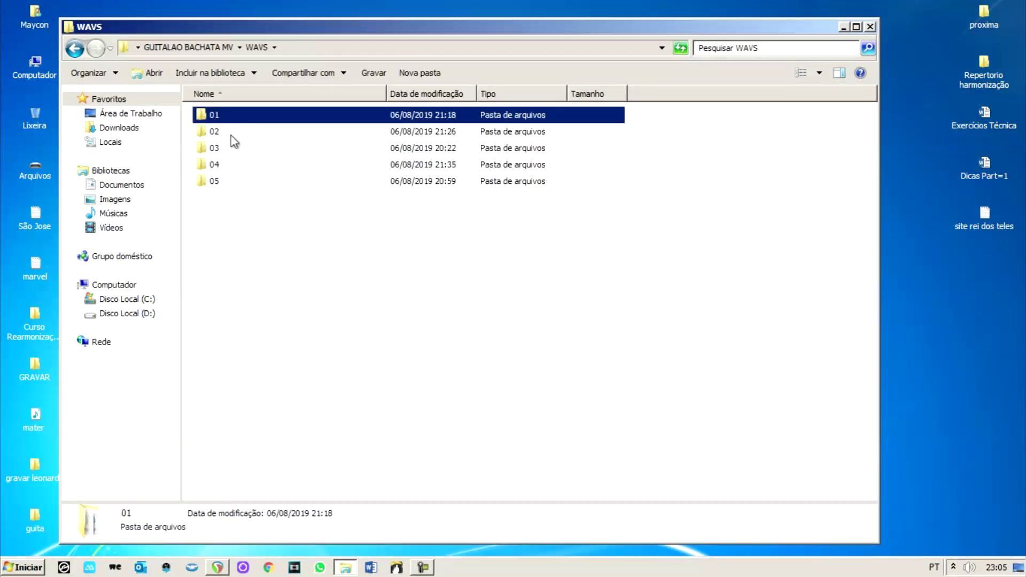
click(228, 131)
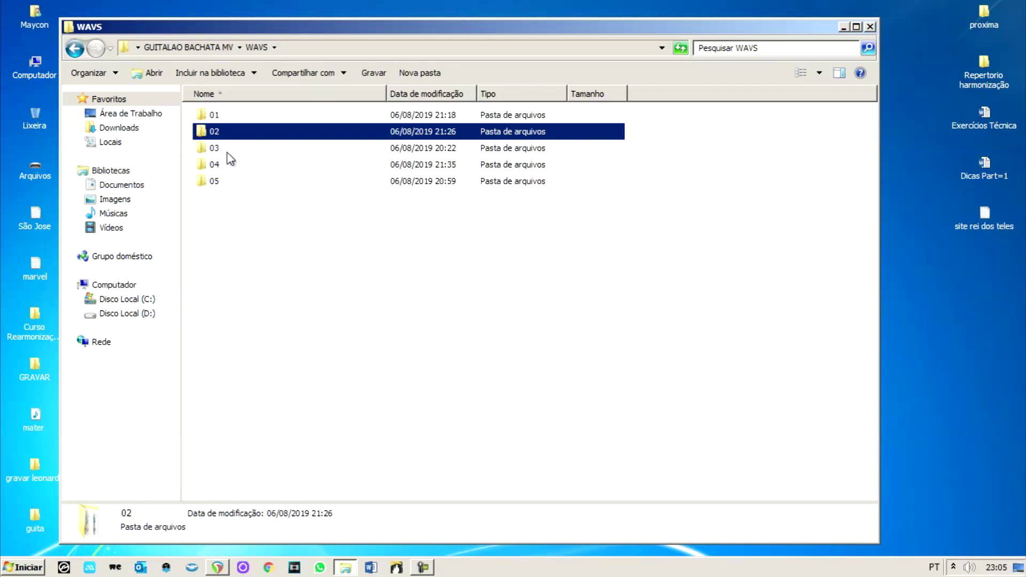
click(229, 157)
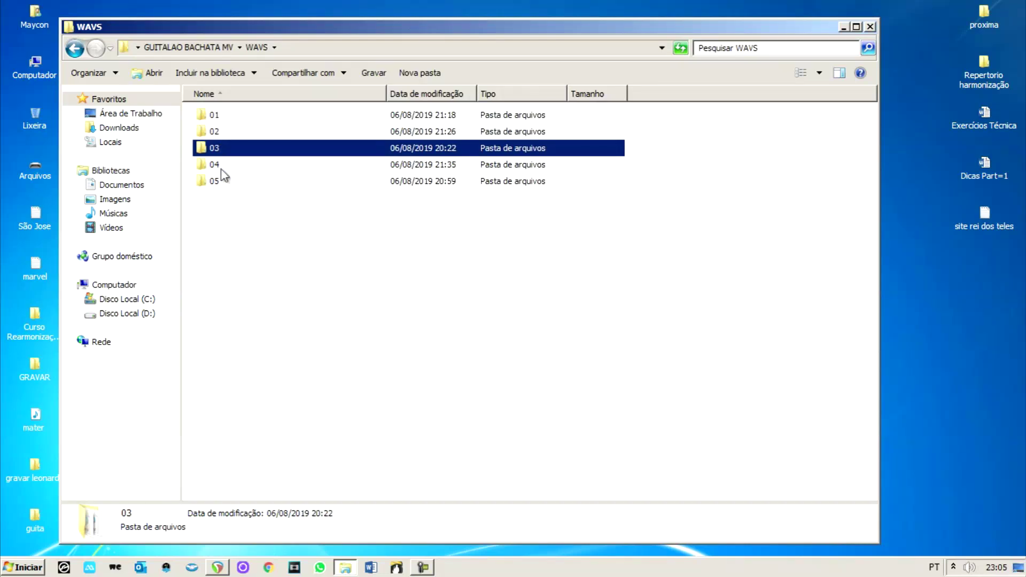
click(221, 166)
shift+click(216, 182)
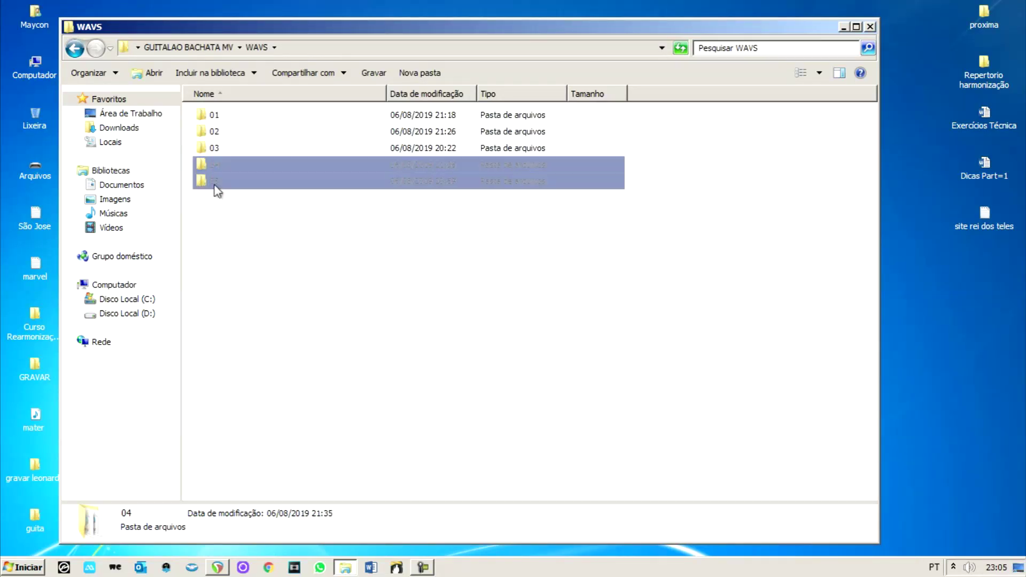
Step: Open folder 05 and play several of its note samples, including 05 B2, 05 C3, 05 E4 and 05 G#2
double_click(215, 181)
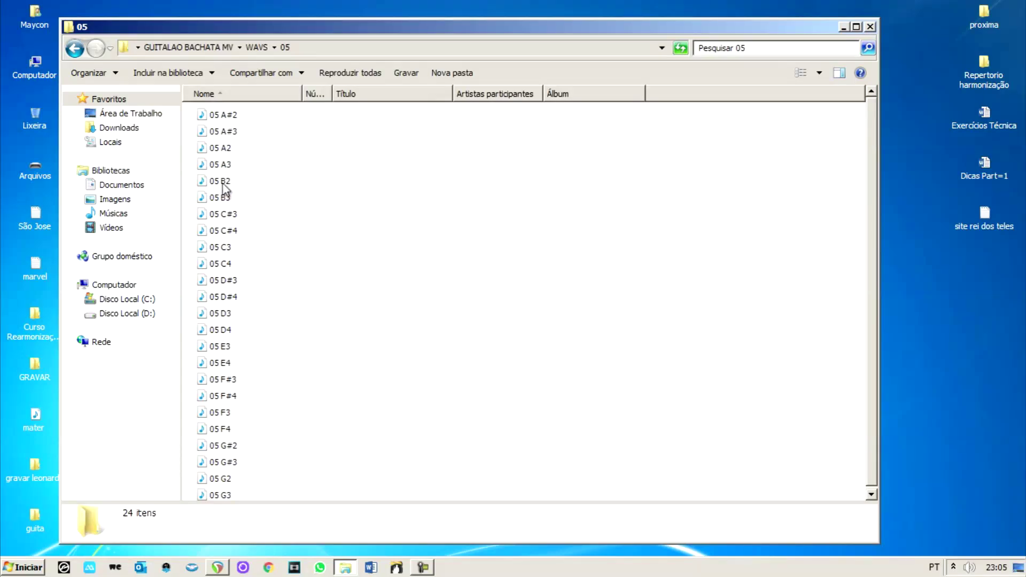
double_click(224, 183)
double_click(225, 247)
double_click(228, 362)
click(234, 413)
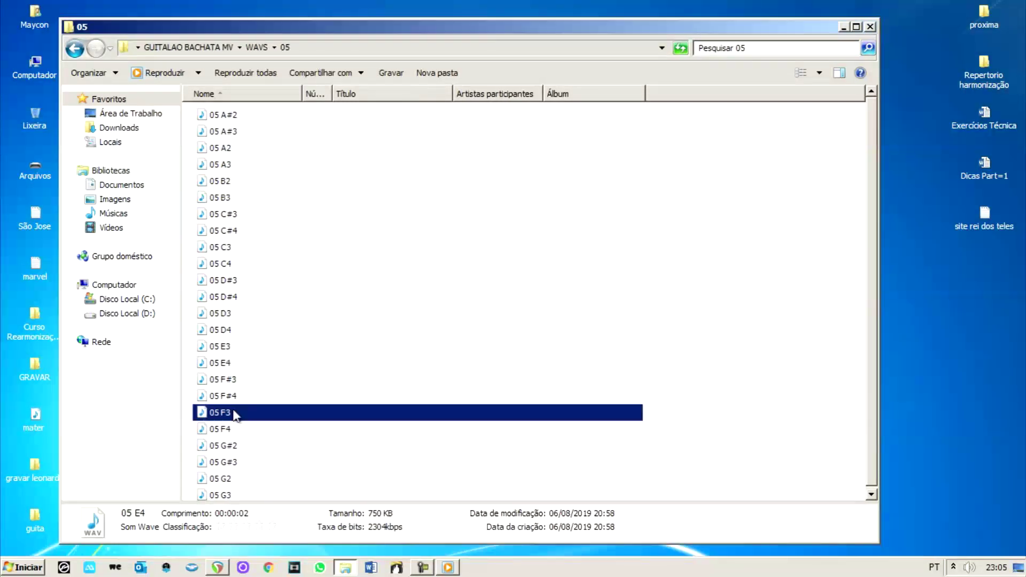
double_click(225, 445)
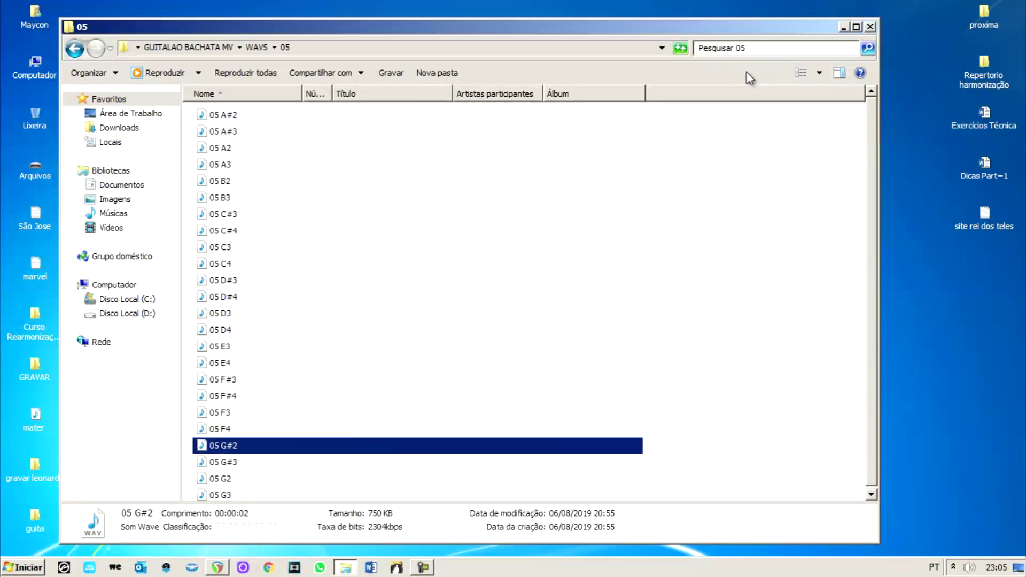
Step: Inspect the Instrument folder inside GUITALAO MV KONTAKT, go back one level, and close the folder window
click(188, 47)
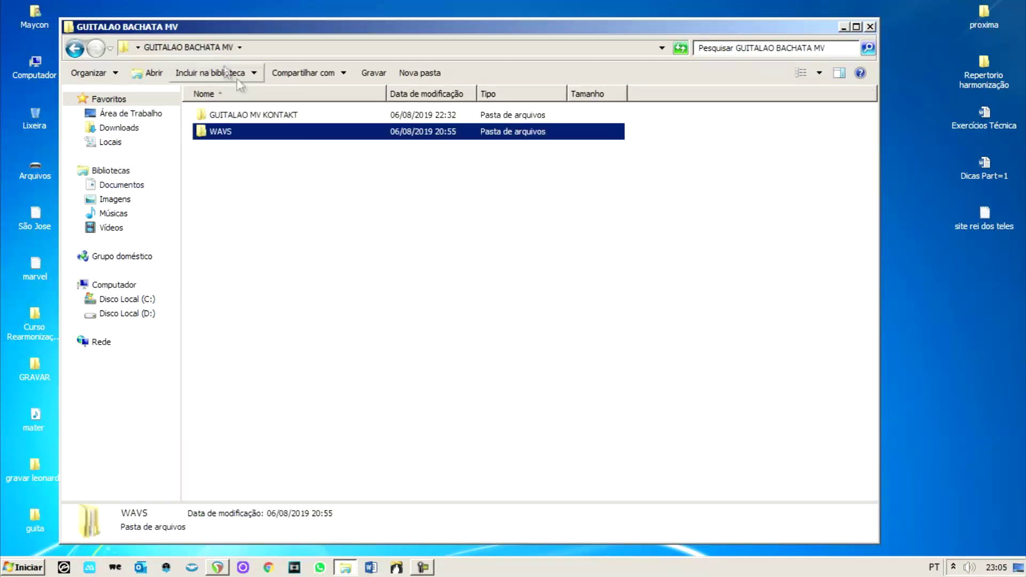
double_click(250, 114)
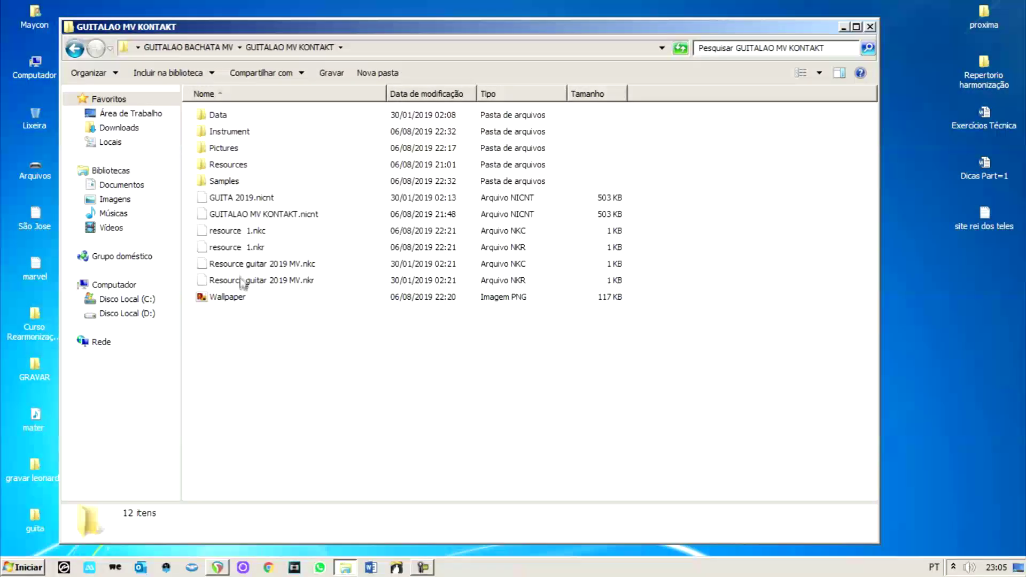
double_click(231, 132)
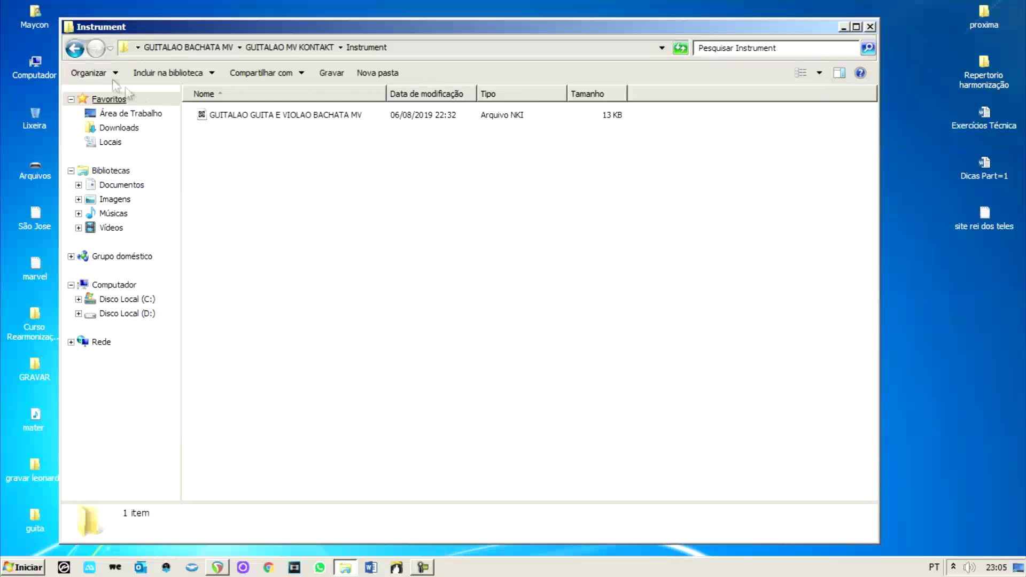
click(75, 49)
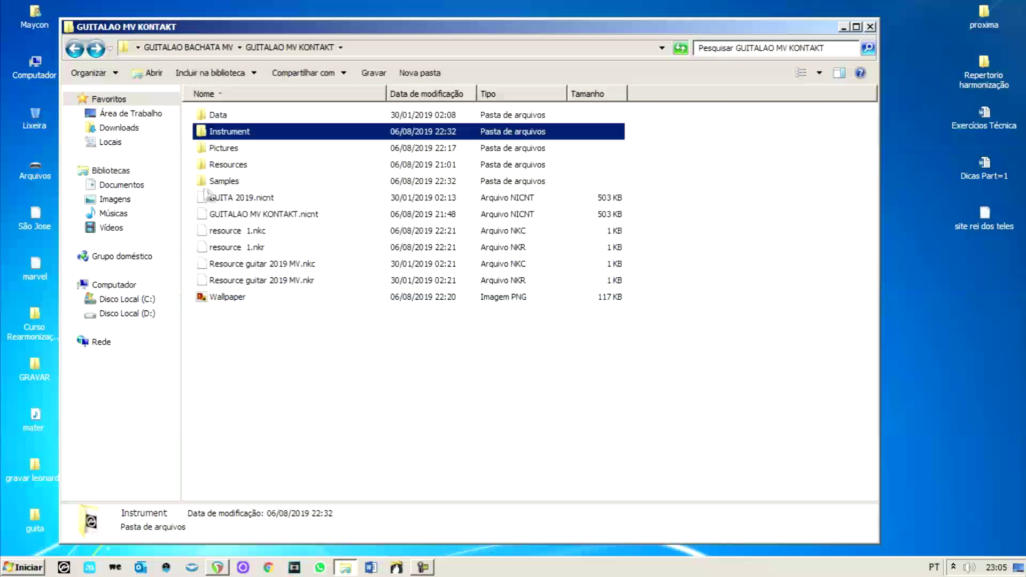
click(871, 27)
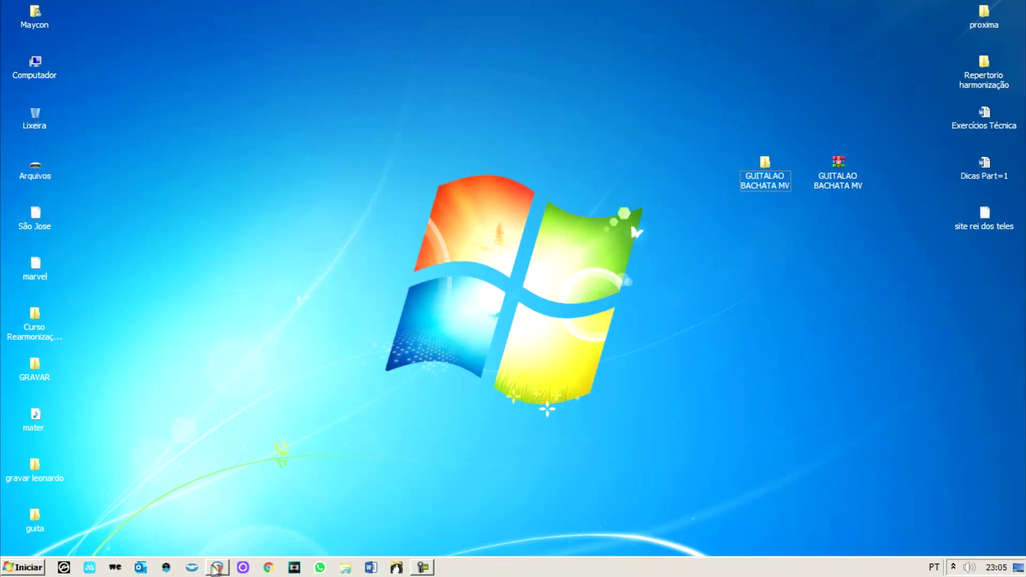
Step: Reopen the GUITALAO BACHATA MV desktop folder, look inside its WAVS folder, and go back to the parent folder
double_click(764, 167)
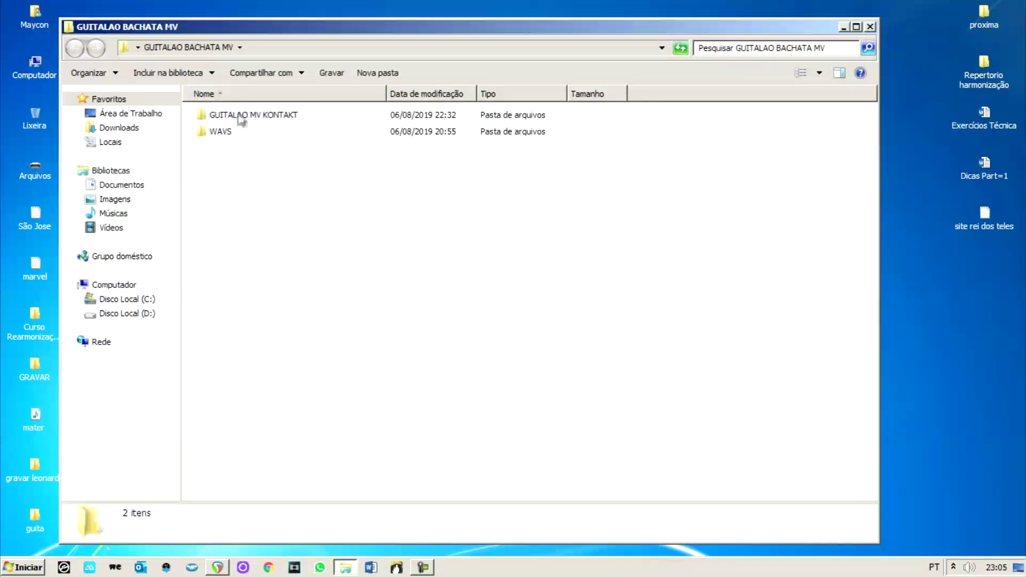
click(258, 117)
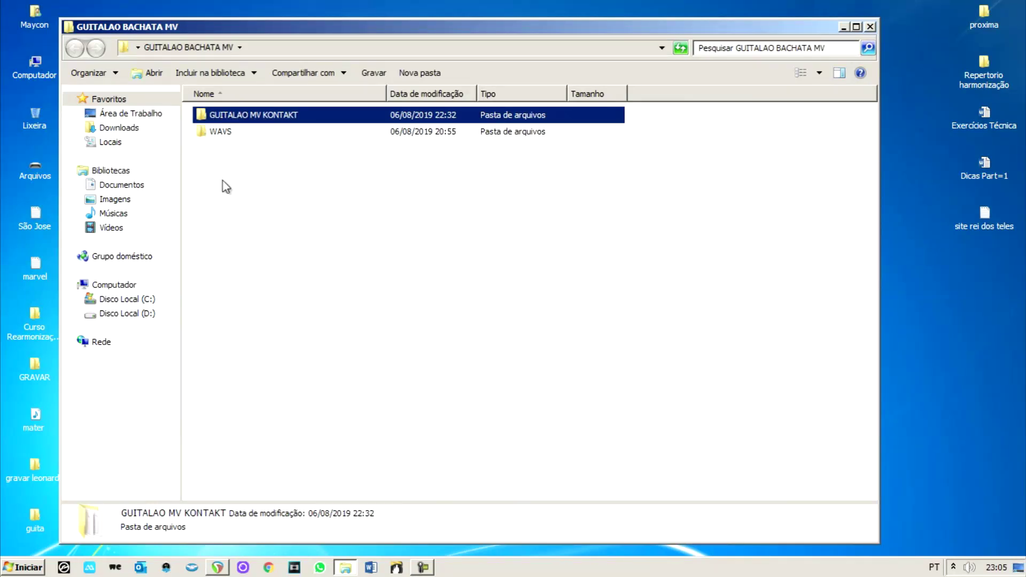
click(225, 186)
double_click(217, 133)
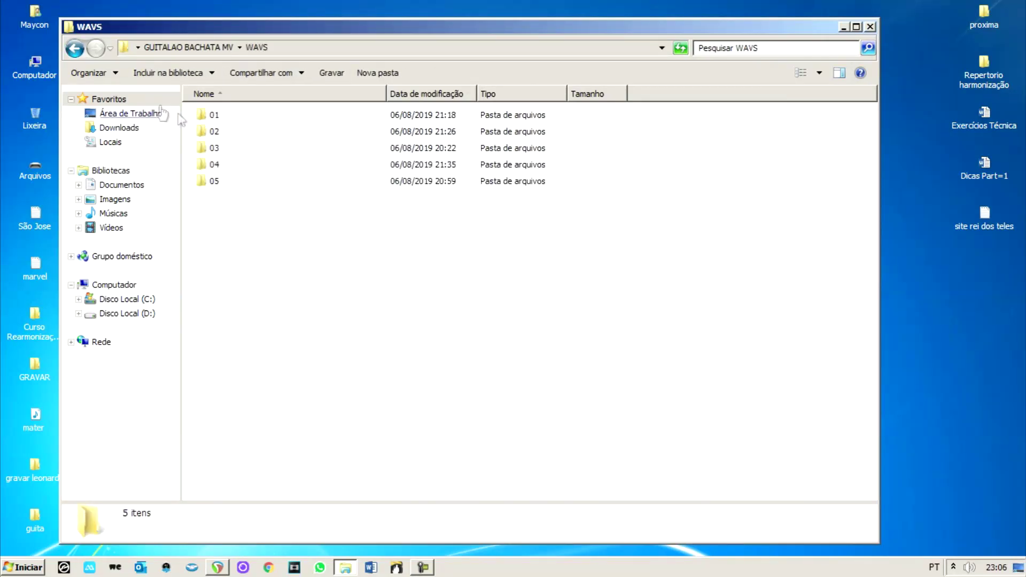
click(75, 49)
Step: Look inside the GUITALAO MV KONTAKT folder, return to its parent, and close the folder window
click(238, 117)
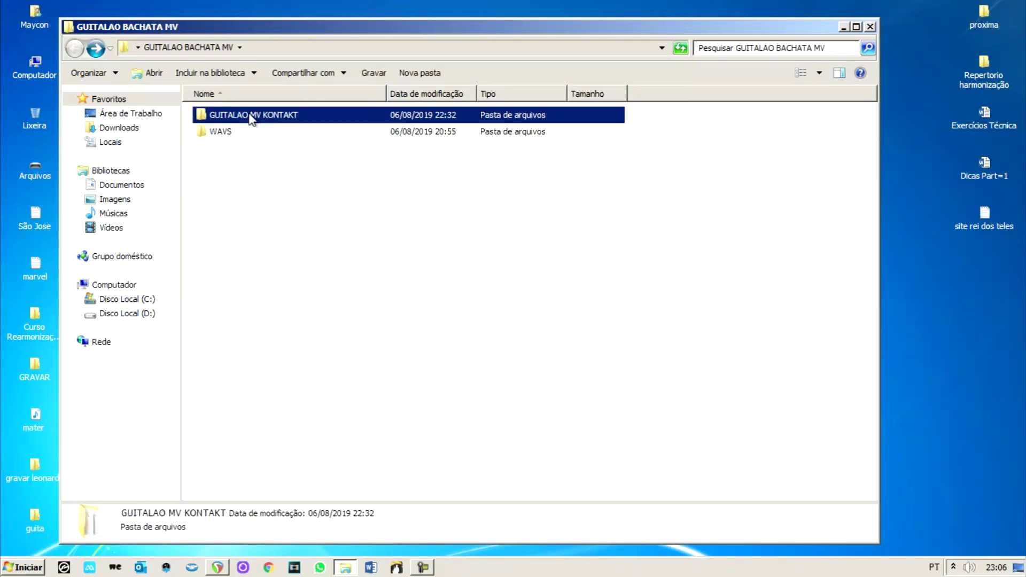
click(247, 202)
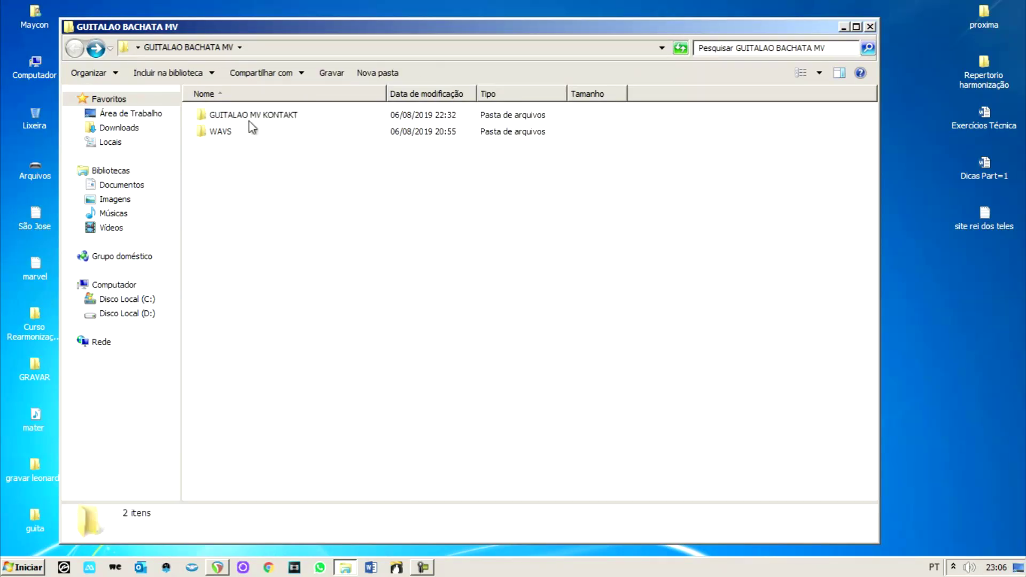
double_click(251, 119)
click(74, 49)
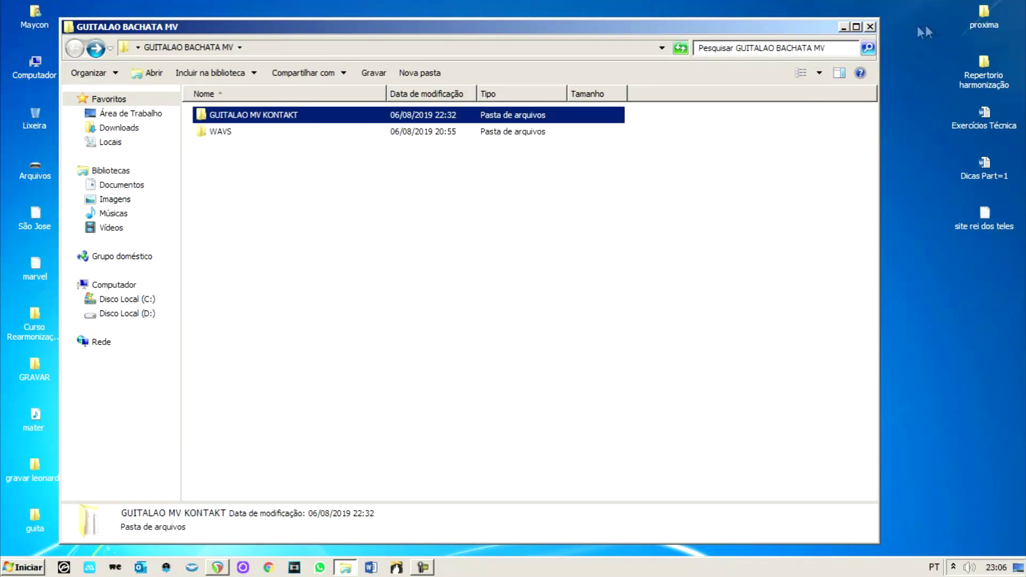
click(874, 29)
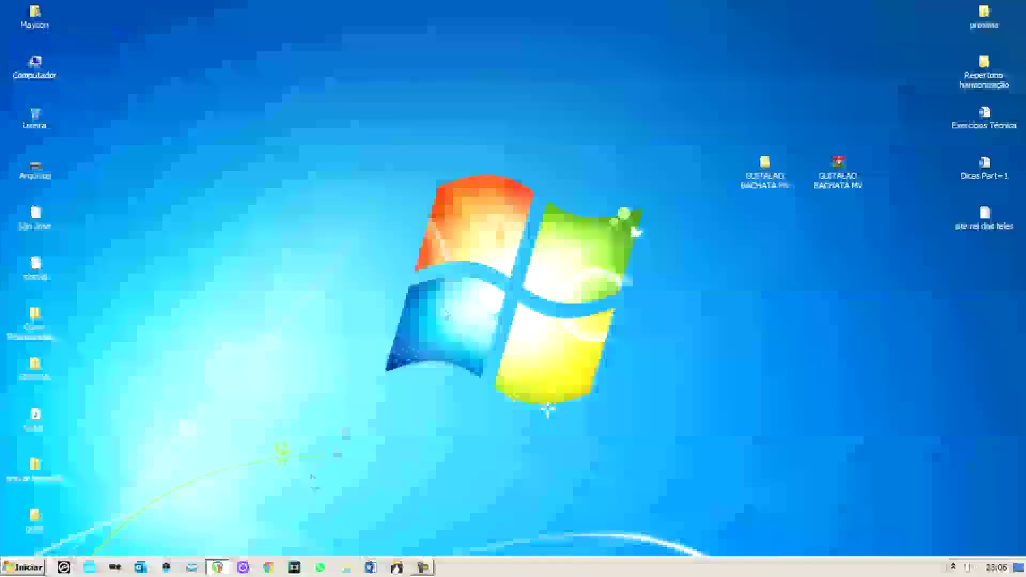
Step: Switch to REAPER's Kontakt window, point out the green keyswitches, and collapse the file list under the GUITALAO BACHATA library
click(218, 567)
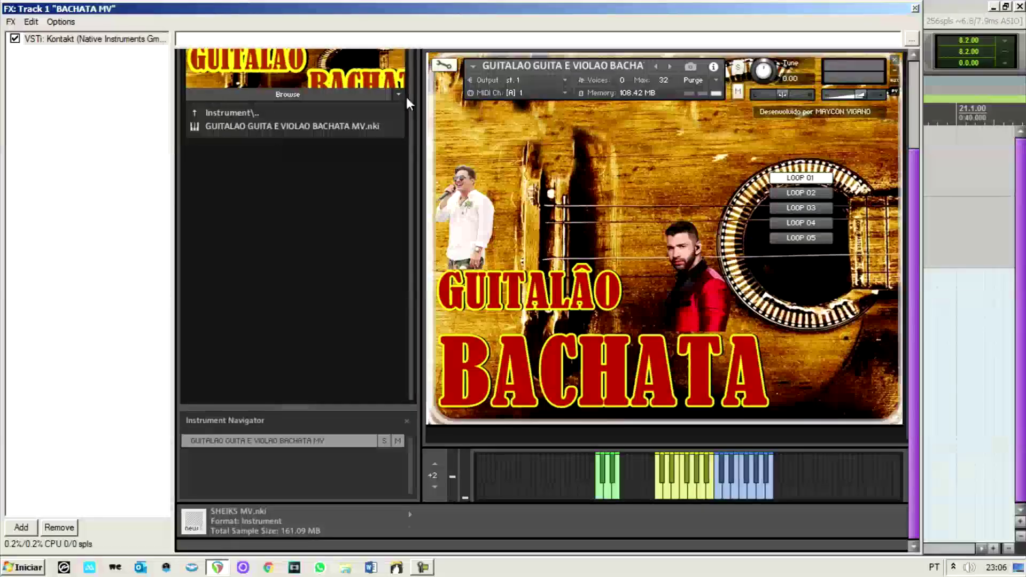
scroll(913, 163, down, 2)
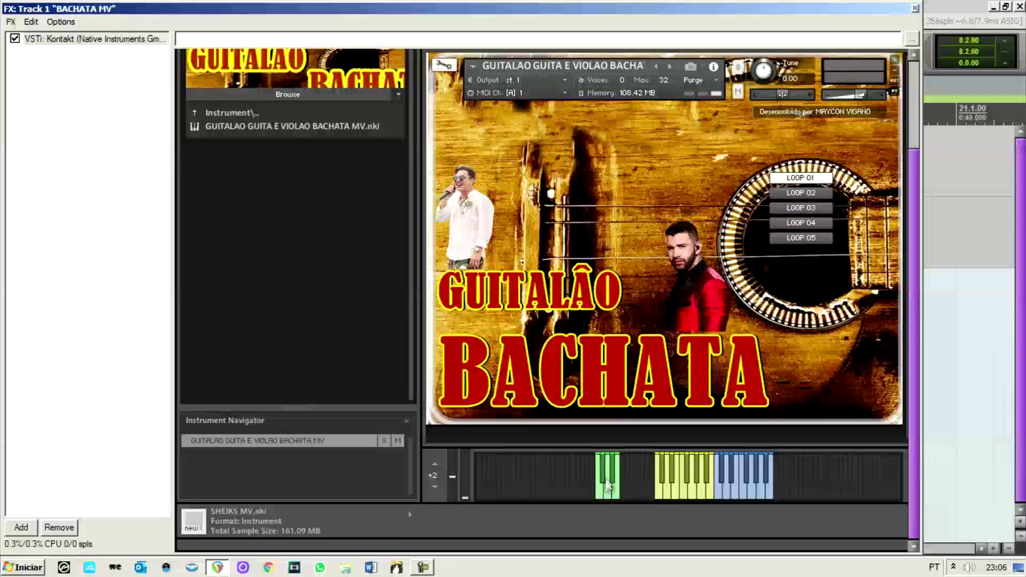
click(610, 496)
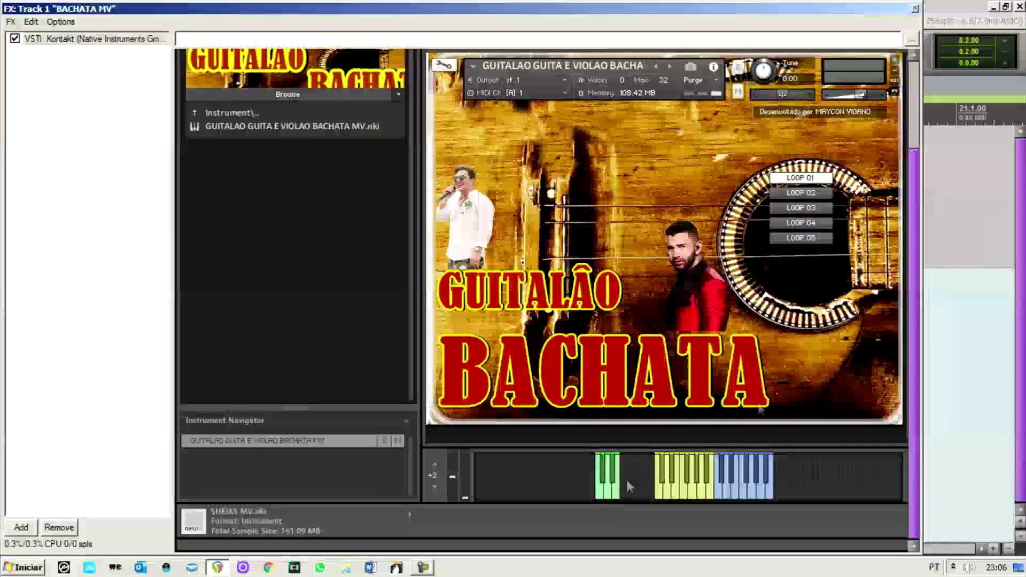
drag(913, 292, 917, 213)
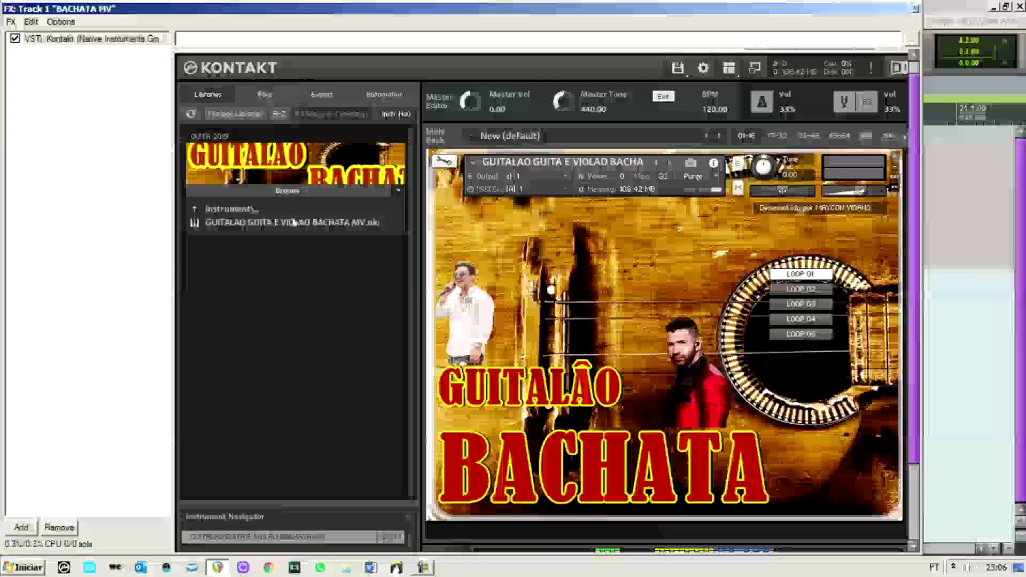
click(291, 193)
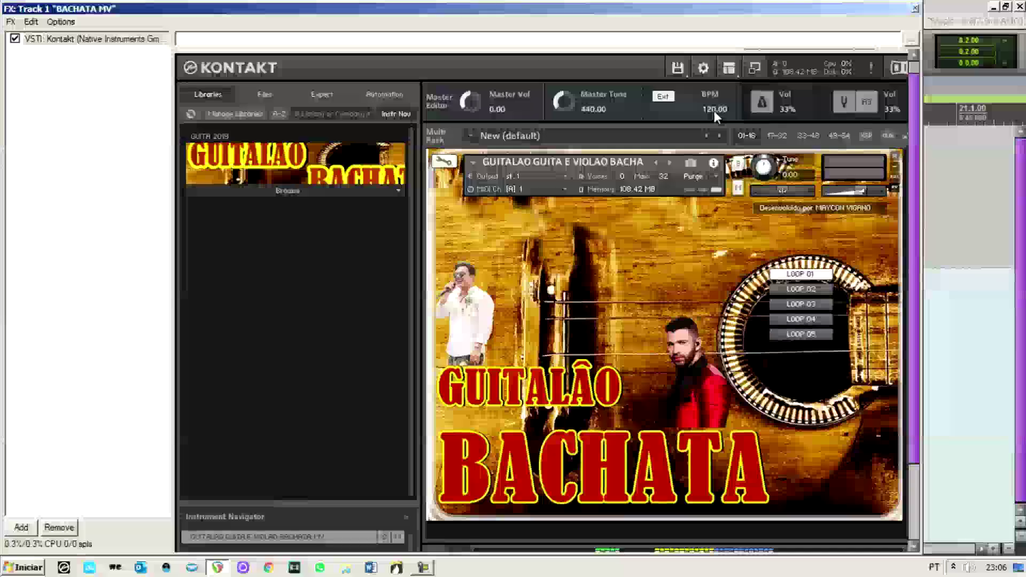
Step: Move the Kontakt window clear of REAPER's transport and set the project tempo to 140 BPM, comparing it with Kontakt's BPM
drag(689, 18, 631, 174)
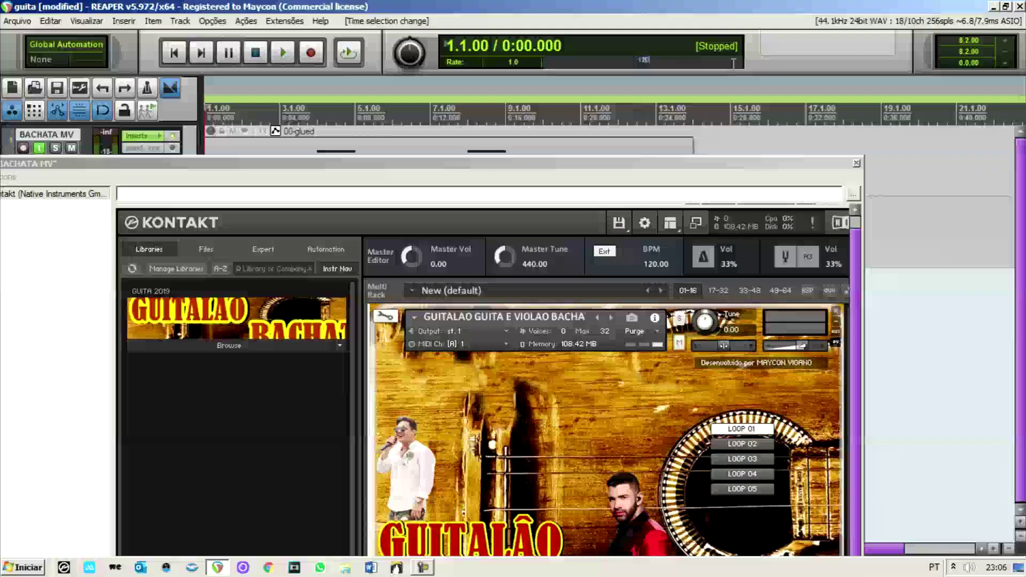
key(Return)
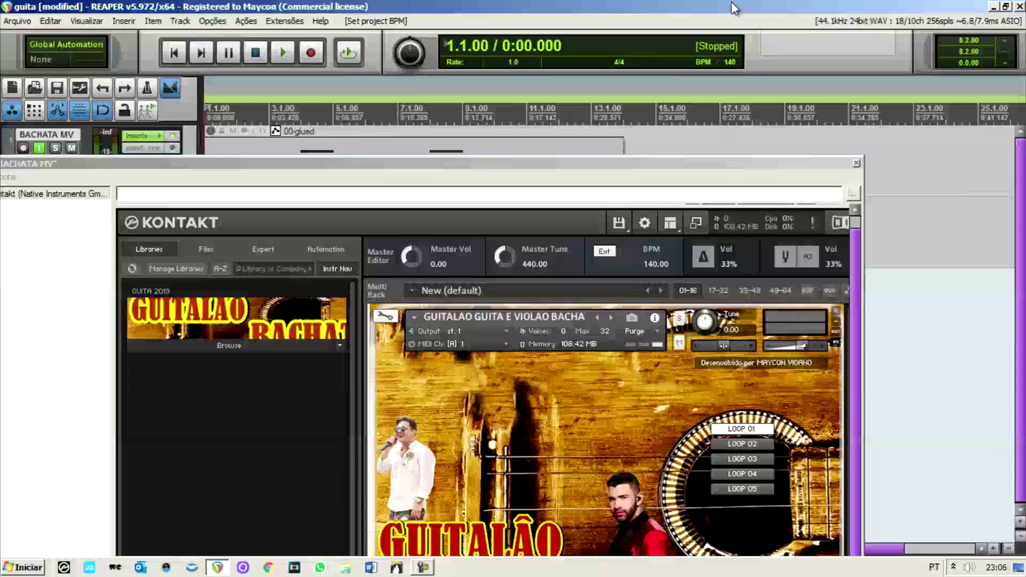
click(666, 270)
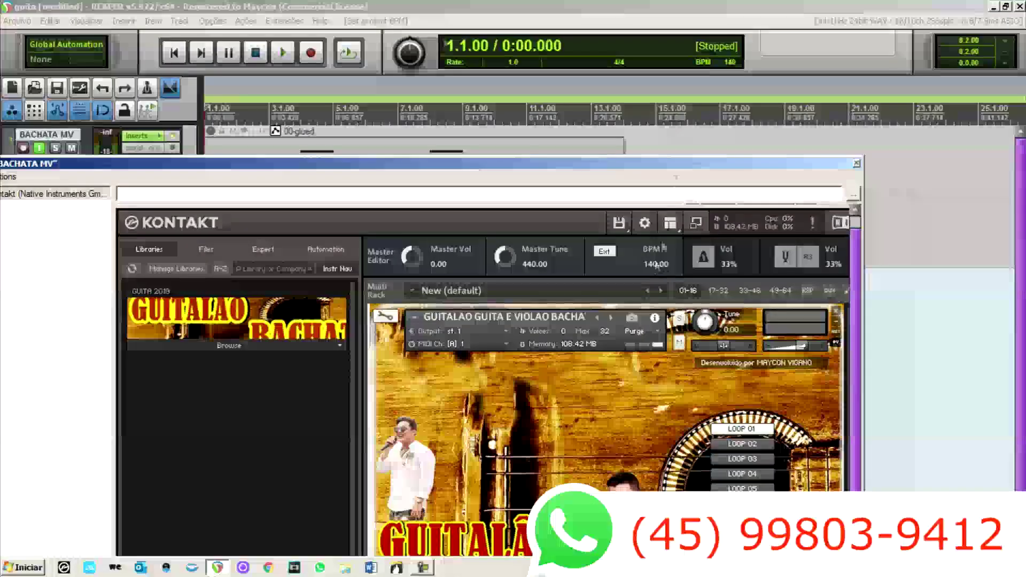
Step: Set the REAPER project tempo to 200 BPM
click(730, 62)
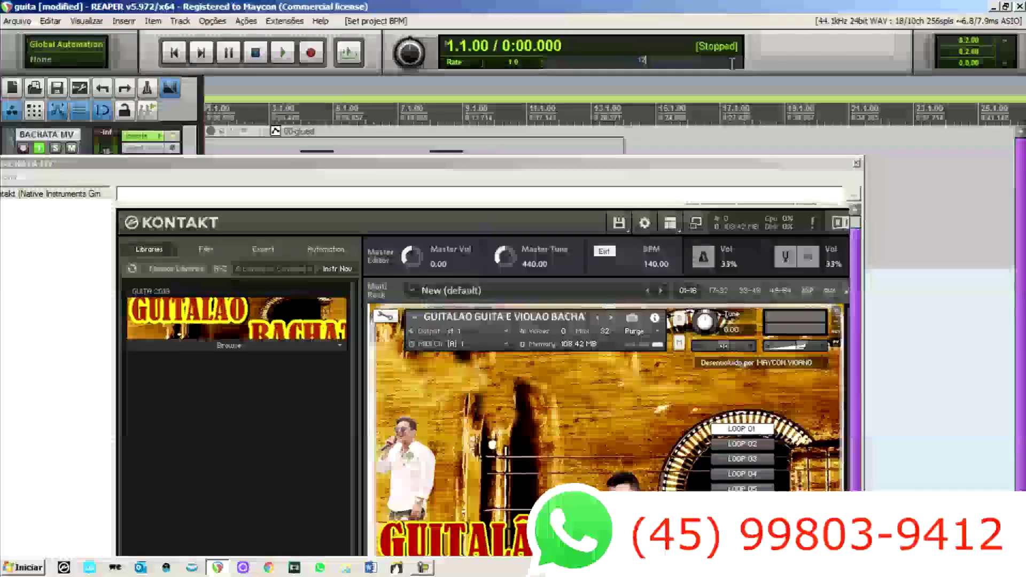
text(200)
key(Return)
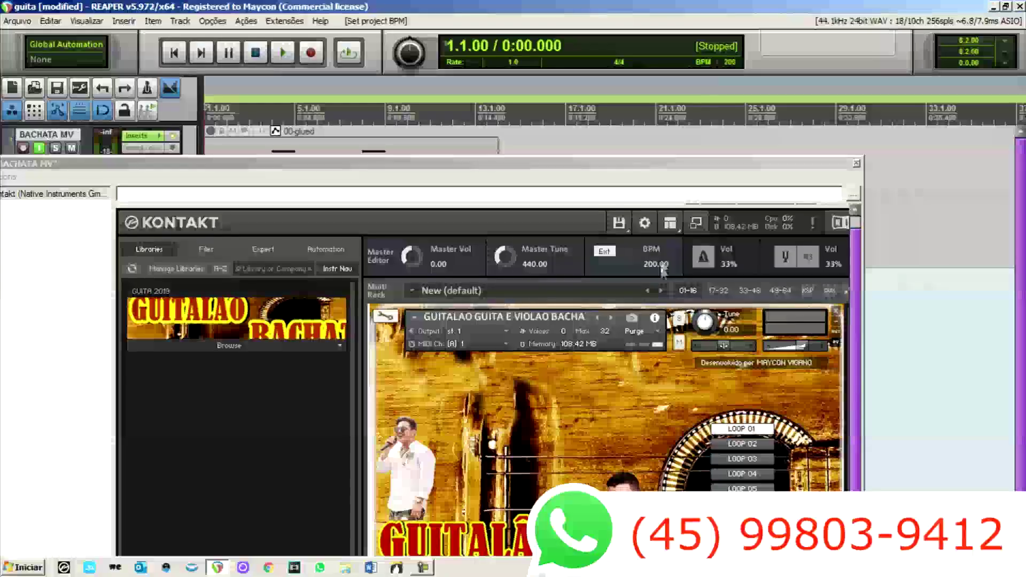
Step: Set the REAPER project tempo to 120 BPM
click(733, 62)
text(12)
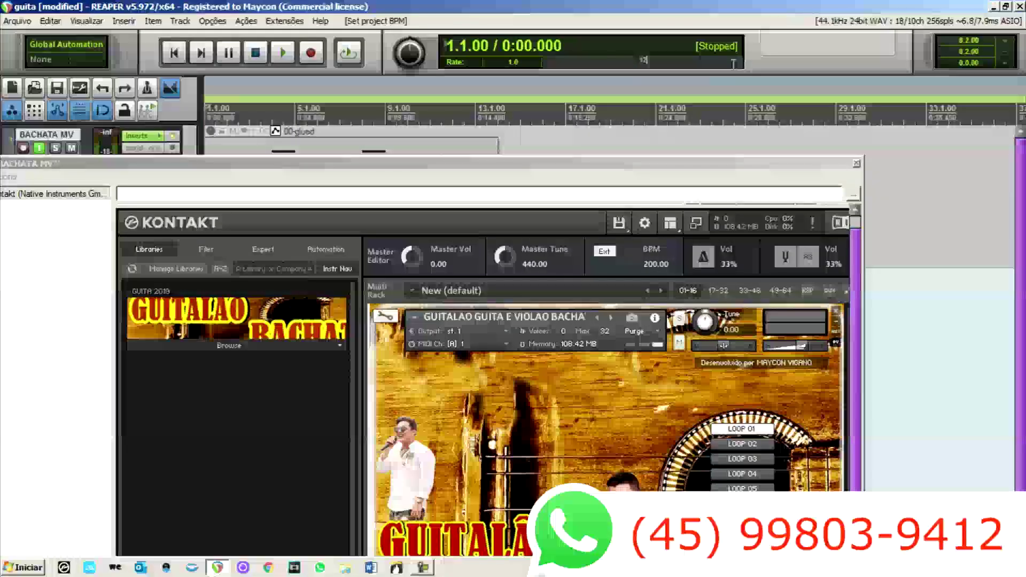
text(0)
key(Return)
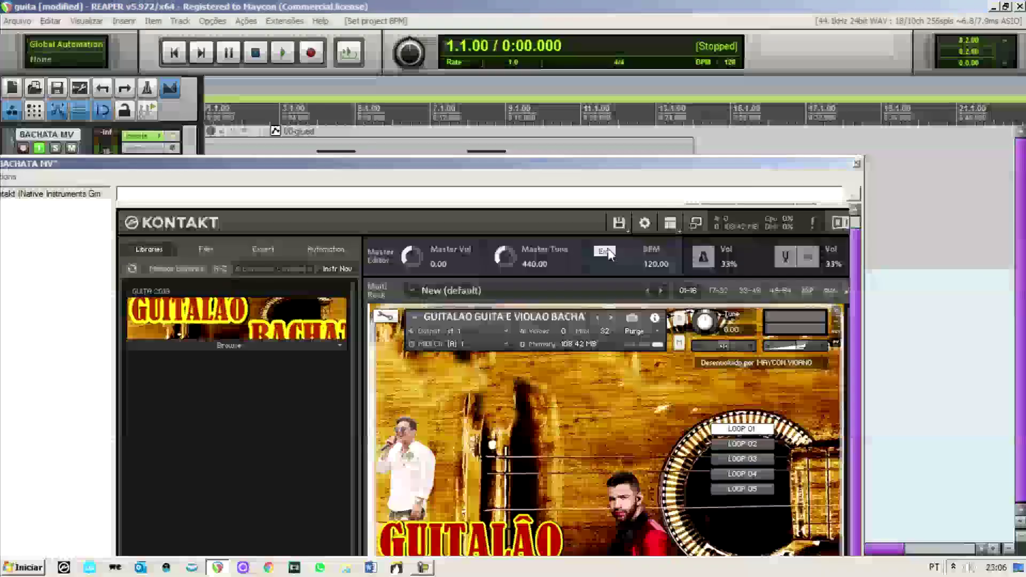
Step: Set Kontakt's master BPM manually to 145 and compare it with REAPER's project tempo
double_click(662, 264)
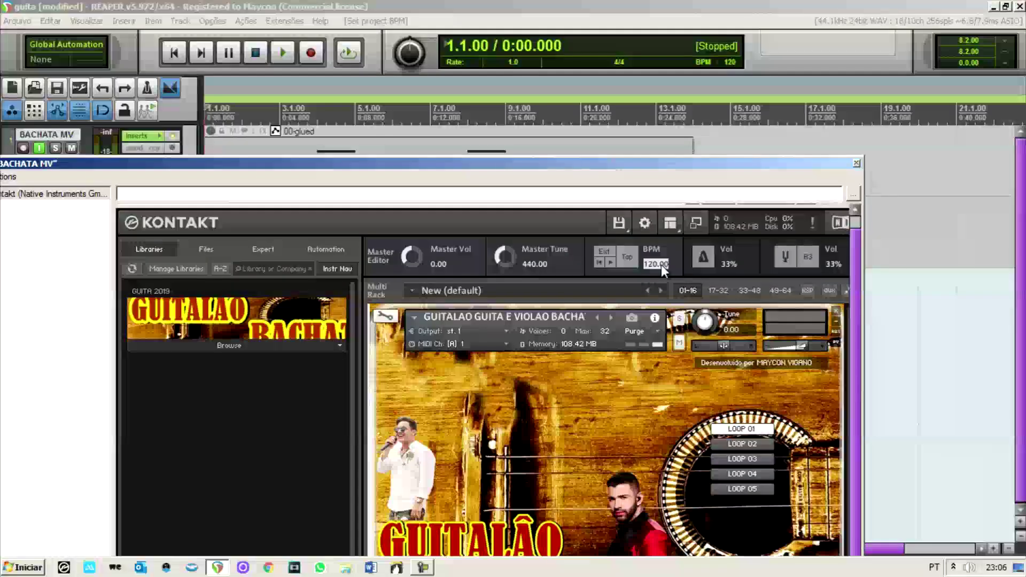
text(145)
key(Return)
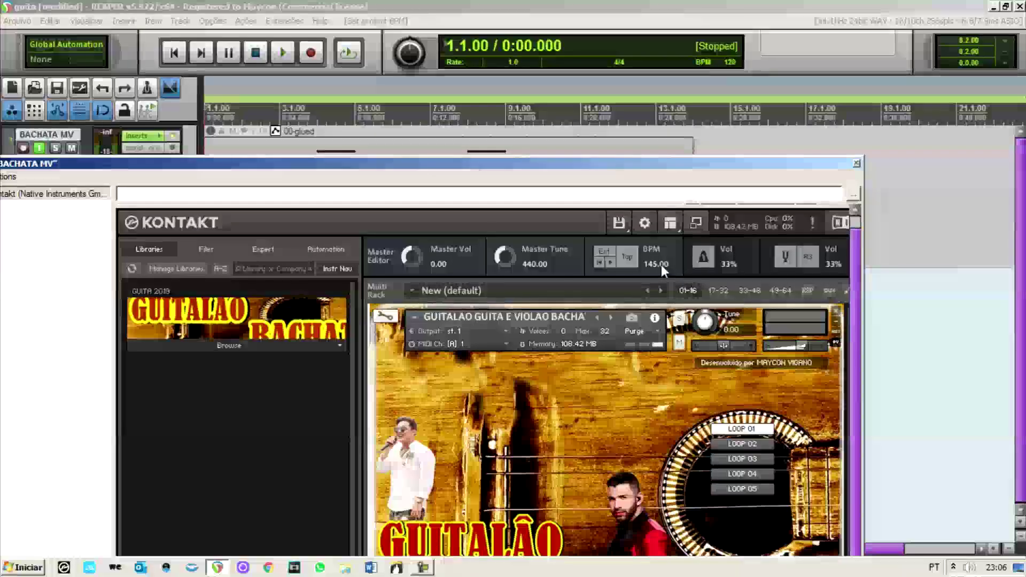
click(728, 69)
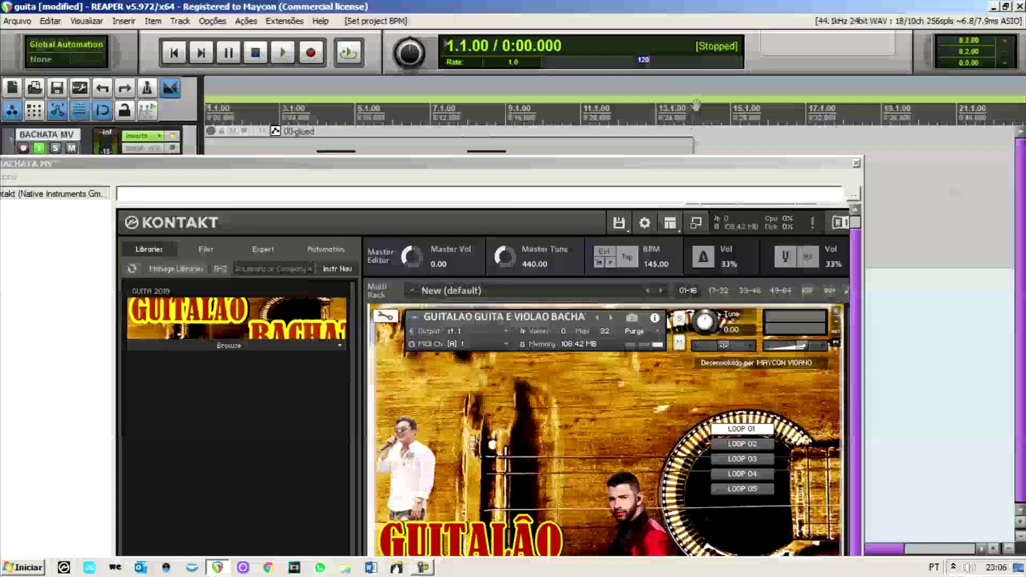
click(663, 268)
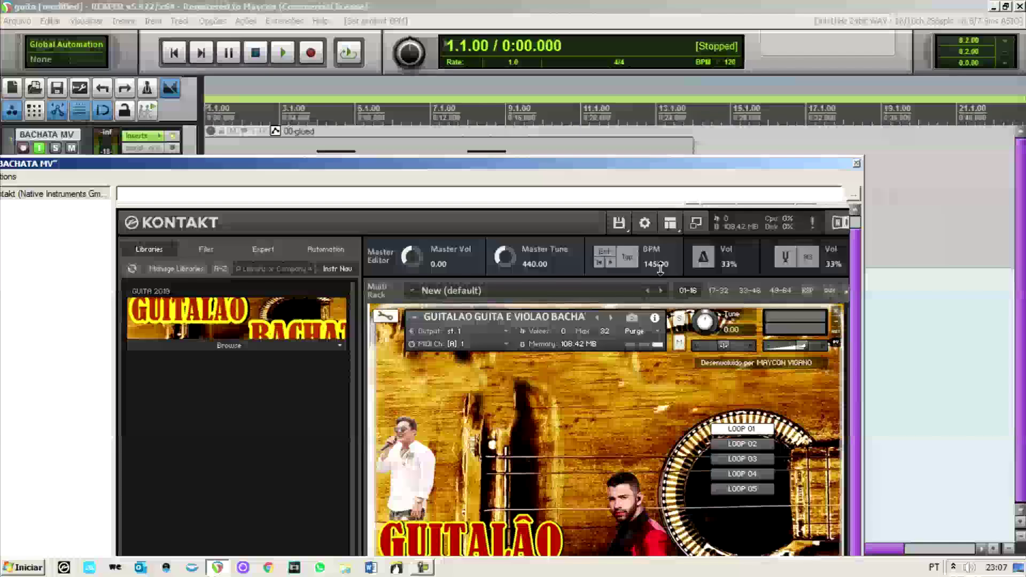
click(663, 82)
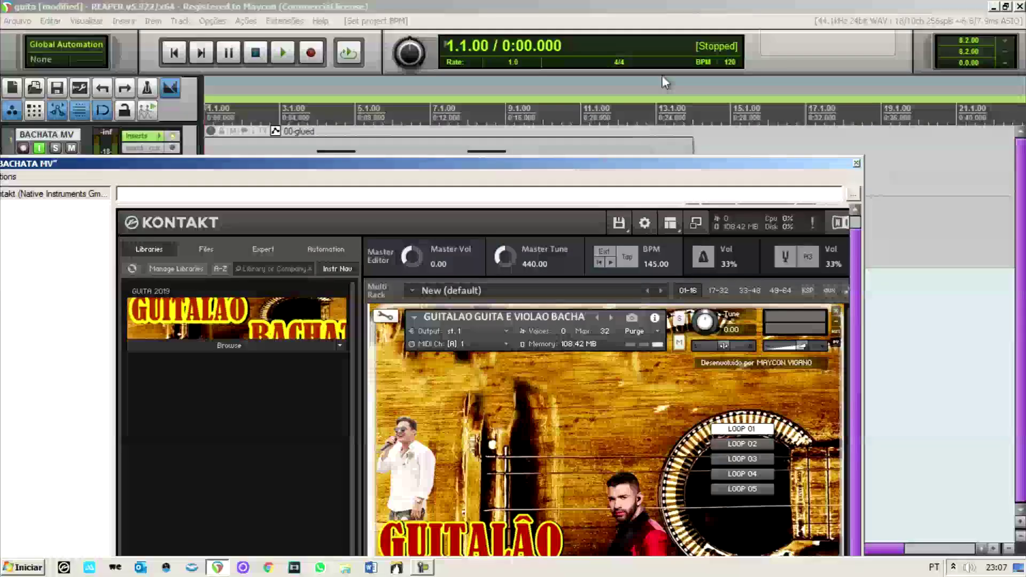
Step: Move the Kontakt window up, set its BPM to 120, and audition LOOP 01 on a yellow key
drag(663, 163, 682, 42)
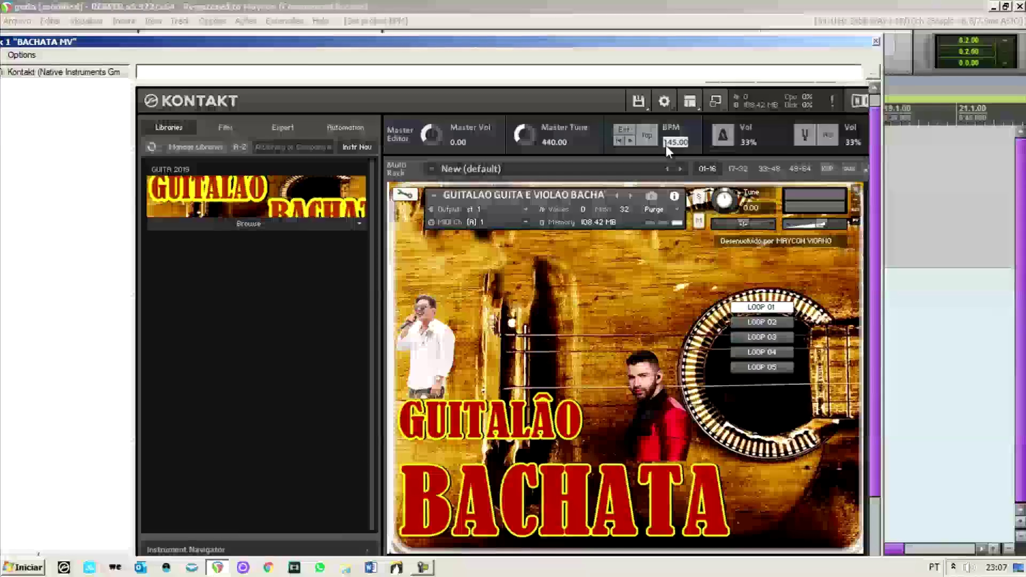
click(761, 82)
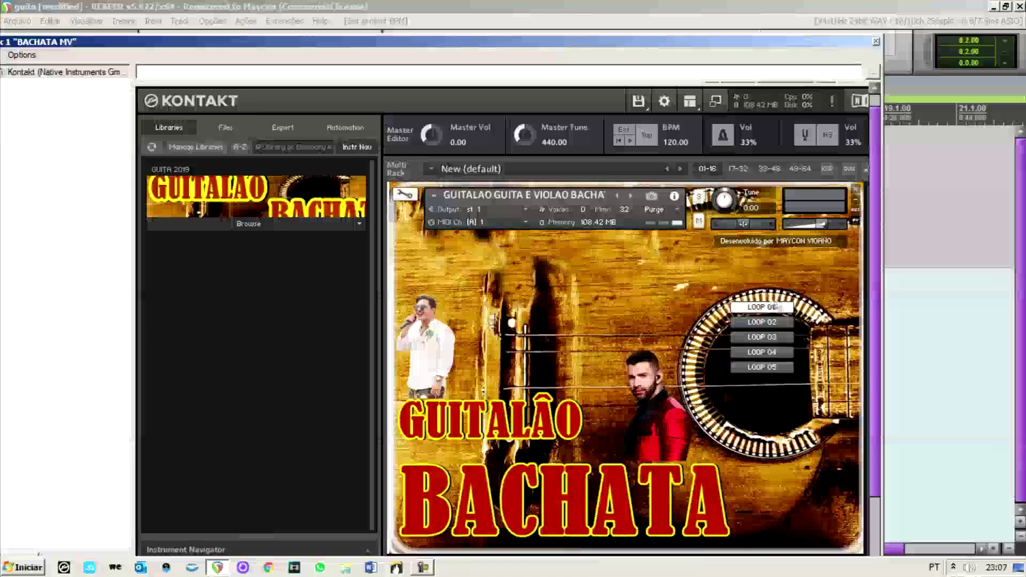
scroll(889, 394, down, 3)
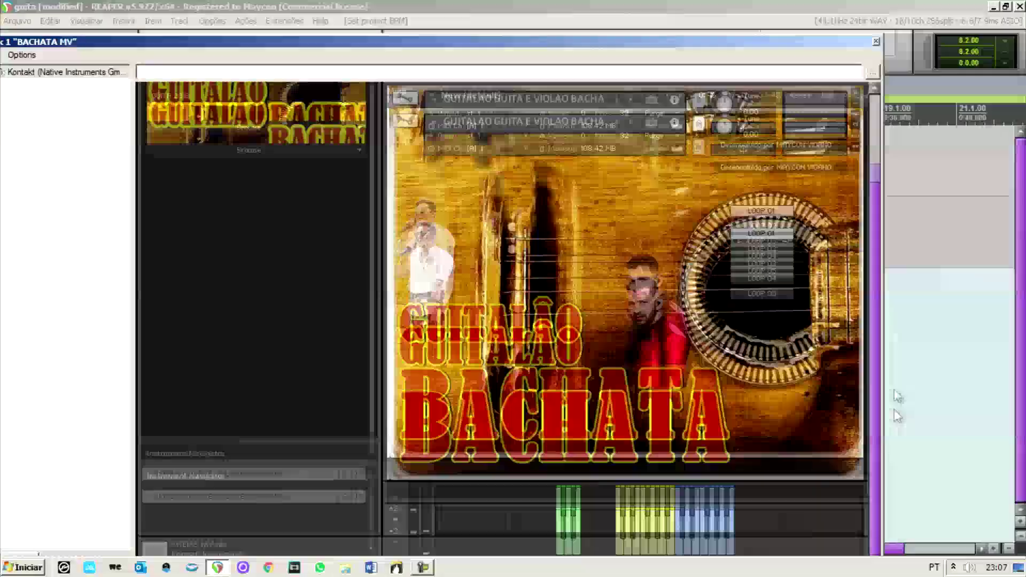
scroll(898, 397, up, 2)
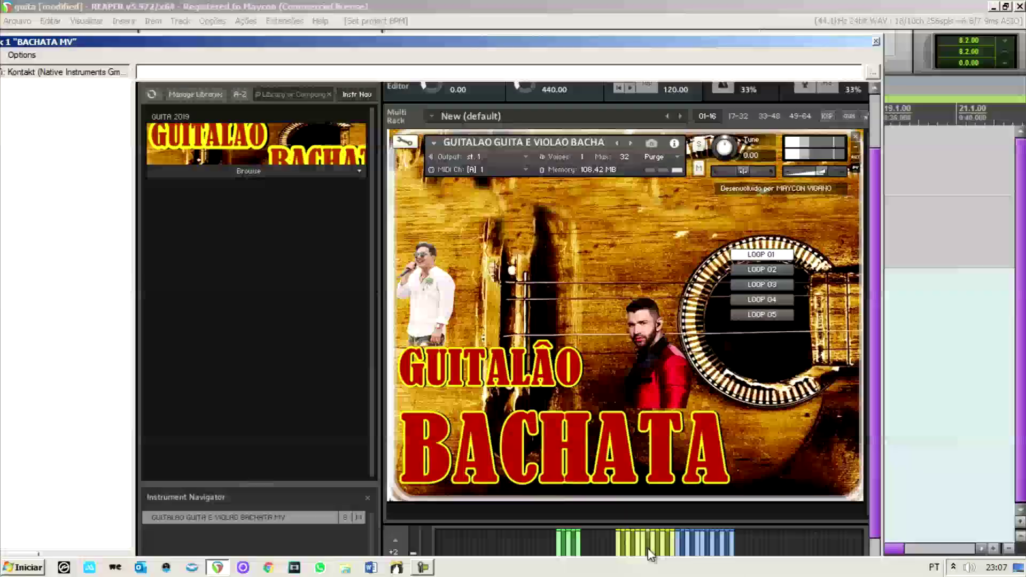
Step: Set Kontakt's BPM to 130 and audition LOOP 01 on a yellow key
click(675, 89)
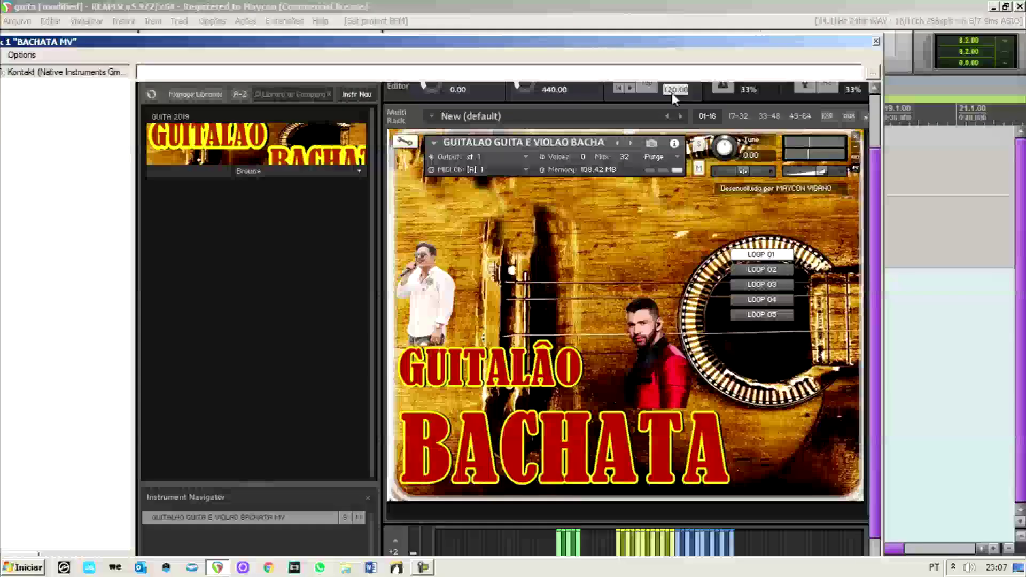
text(130)
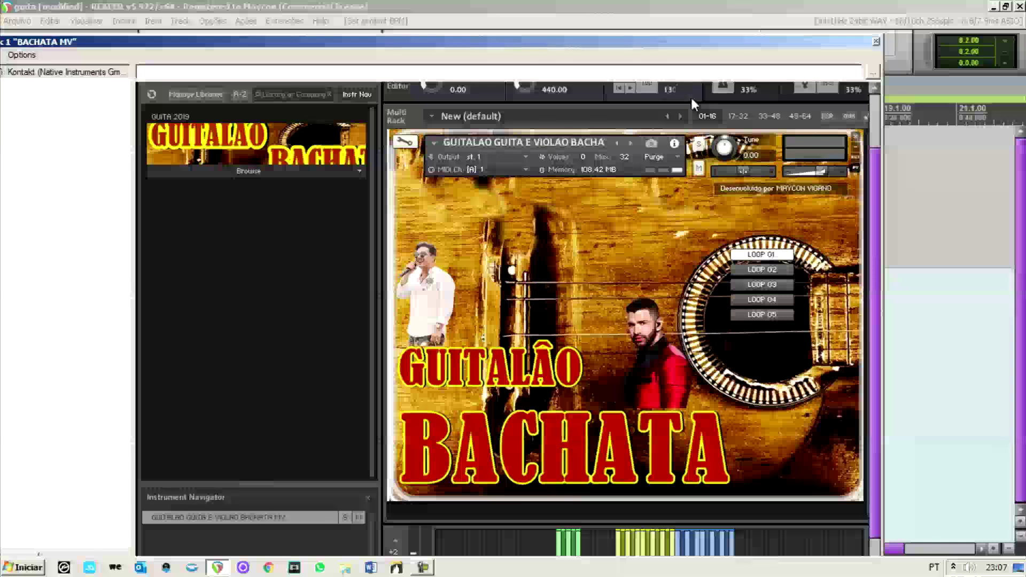
key(Return)
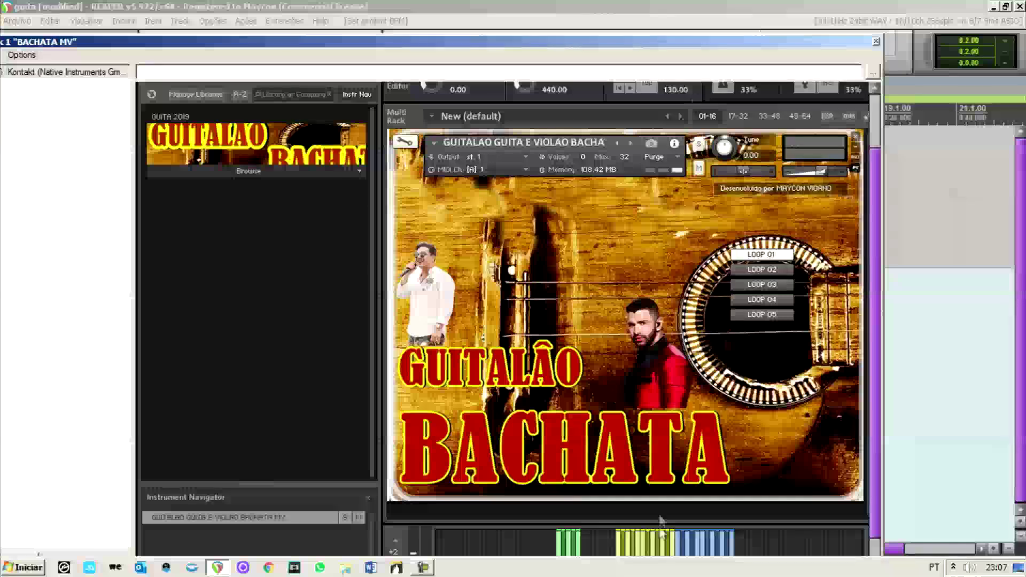
click(640, 554)
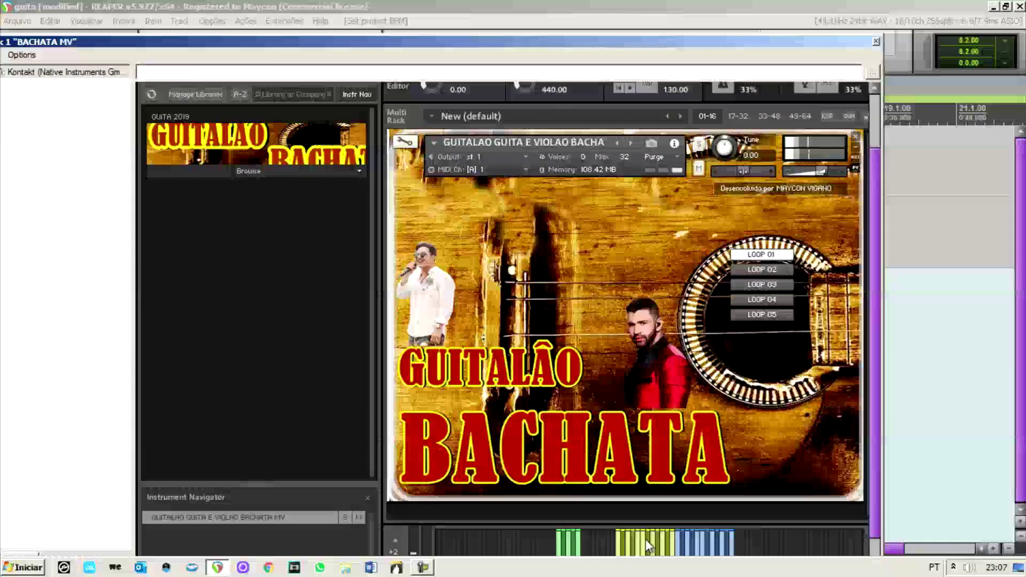
Step: Set Kontakt's BPM to 131 and audition LOOP 01 again on a yellow key
double_click(676, 89)
key(BackSpace)
key(BackSpace)
key(BackSpace)
key(BackSpace)
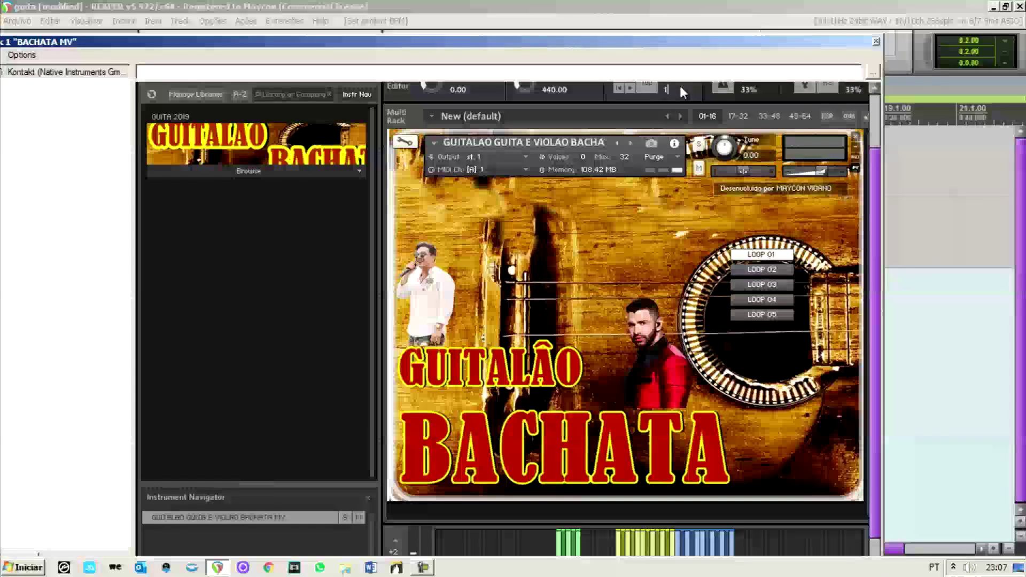
text(1)
key(Return)
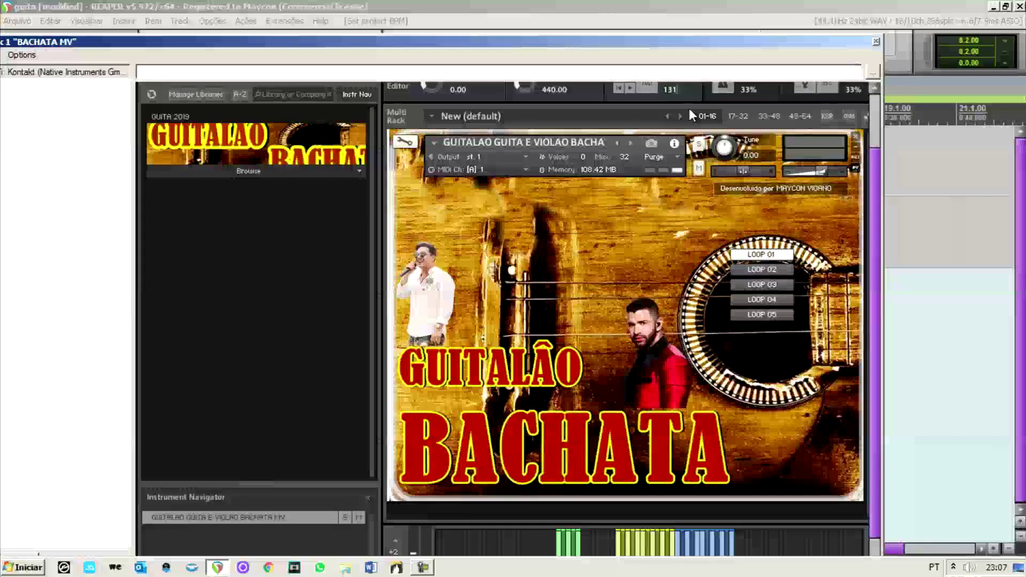
click(655, 550)
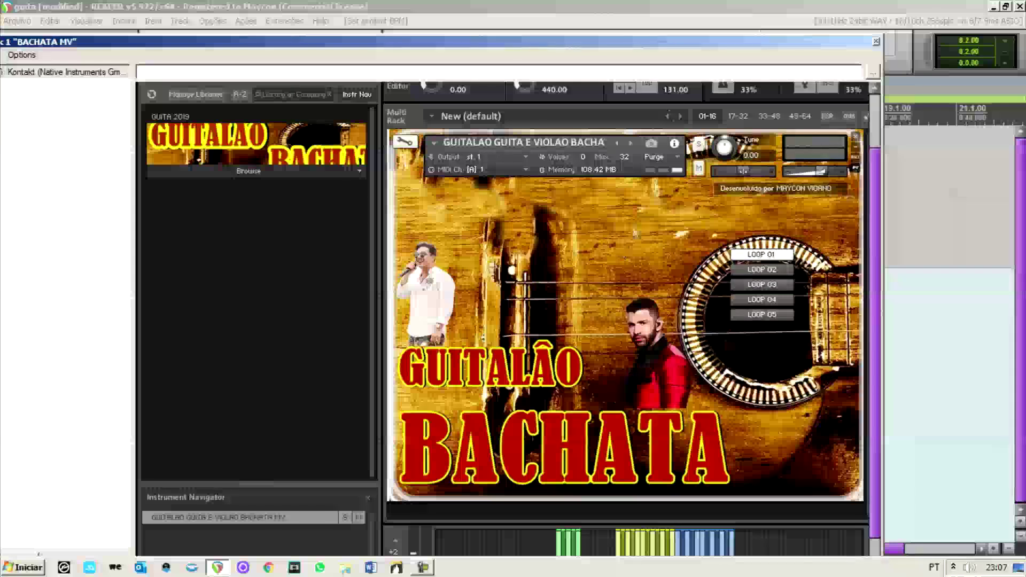
Step: Set Kontakt's BPM to 120 and select LOOP 02 on the instrument
double_click(676, 90)
text(120)
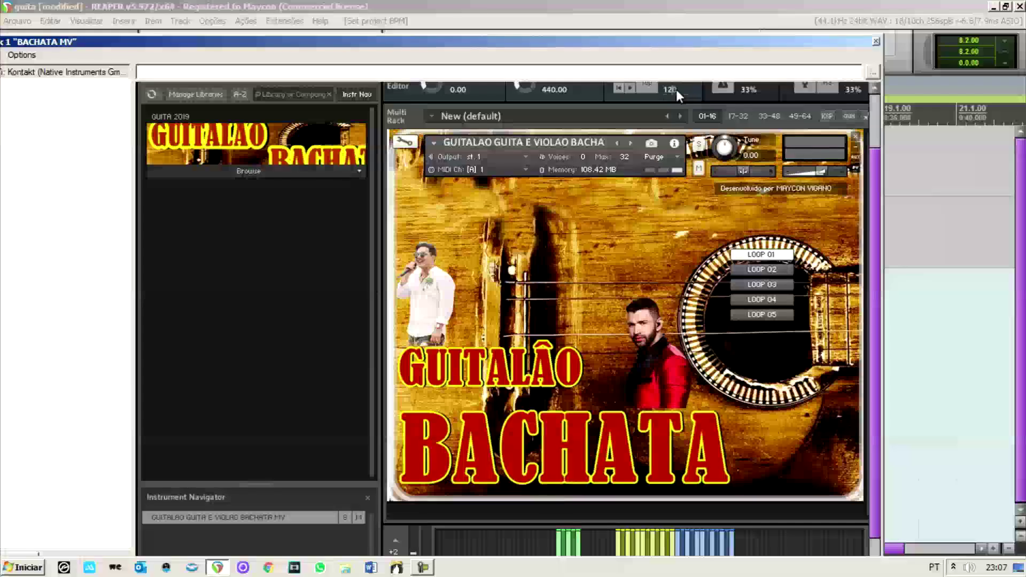
key(Return)
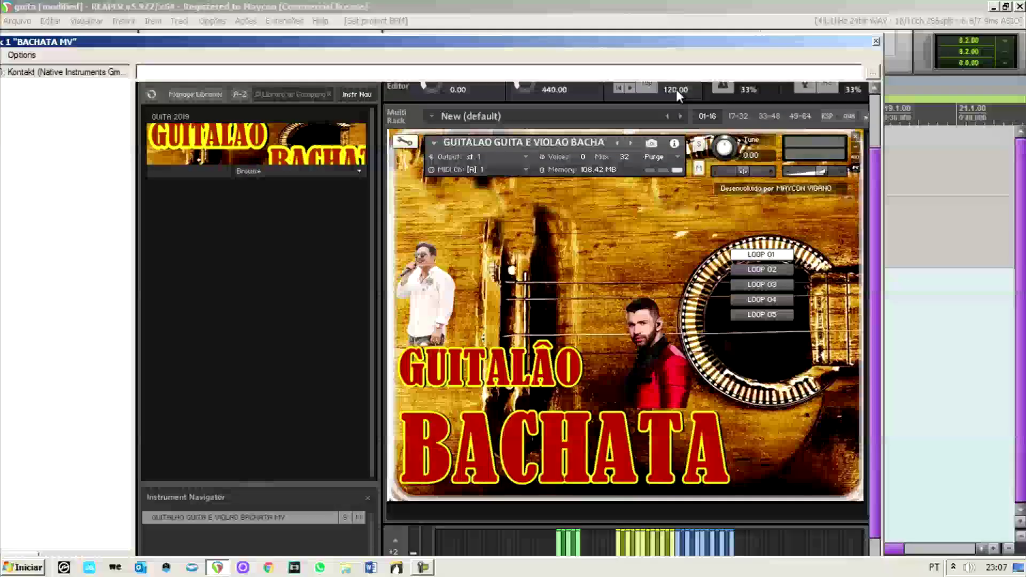
click(745, 271)
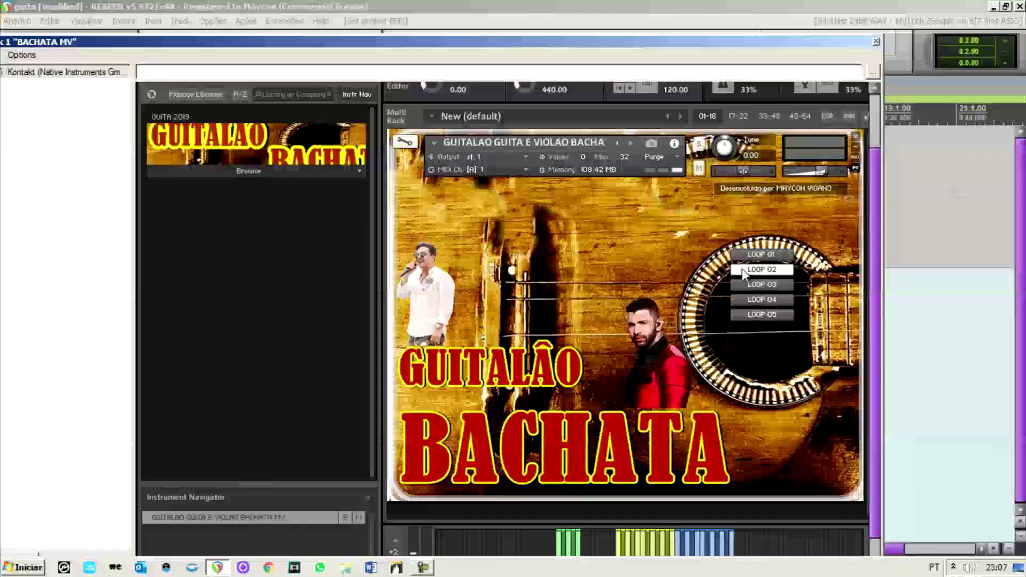
Step: Set Kontakt's BPM to 125 and audition LOOP 02 on the lowest yellow key
double_click(677, 90)
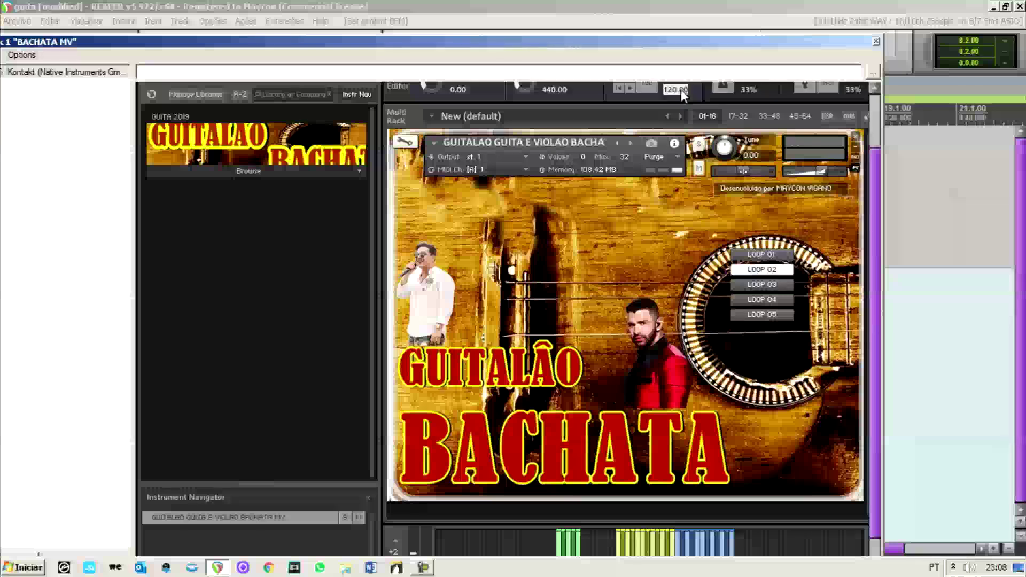
text(125)
key(Return)
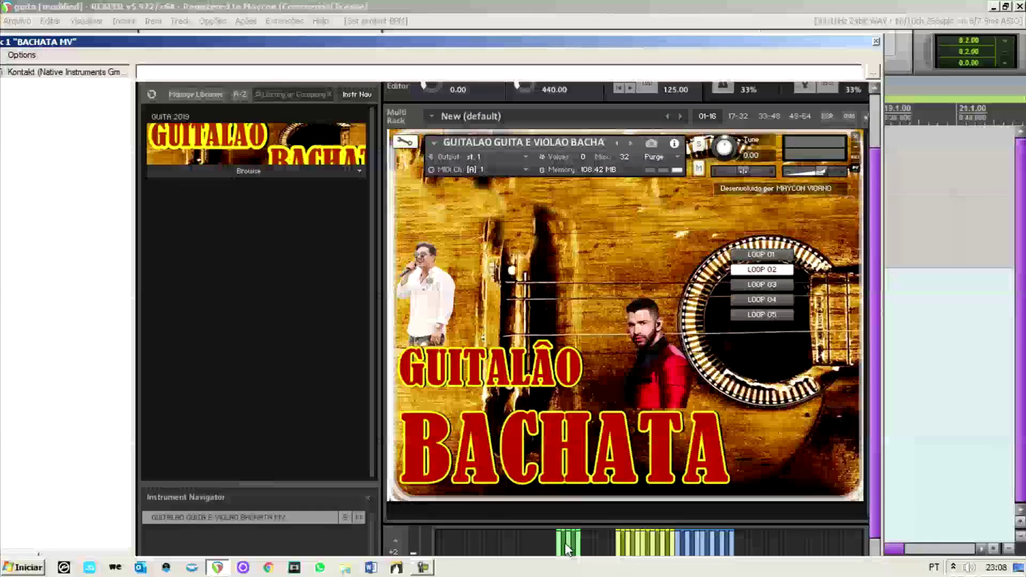
scroll(868, 310, down, 2)
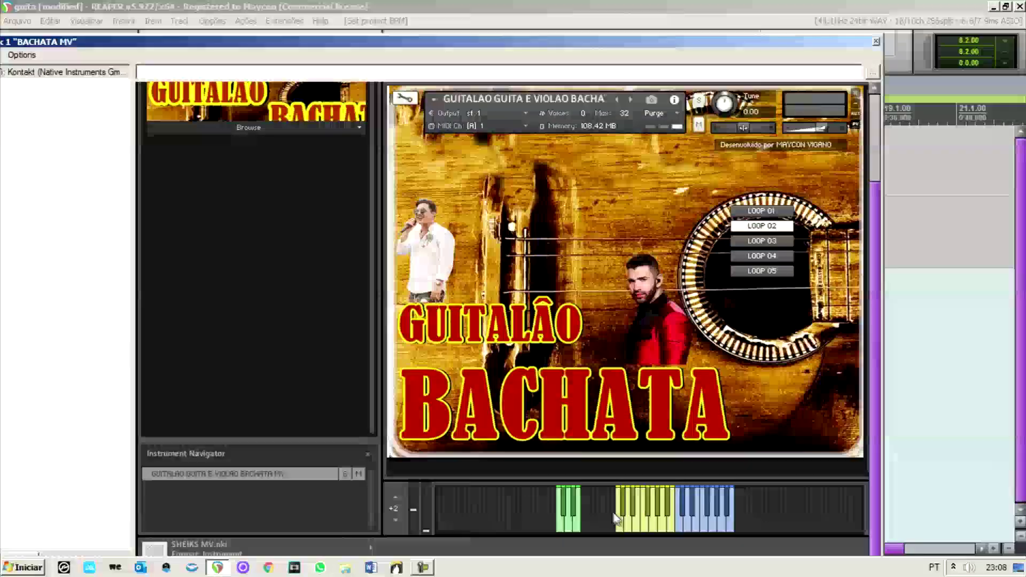
click(620, 525)
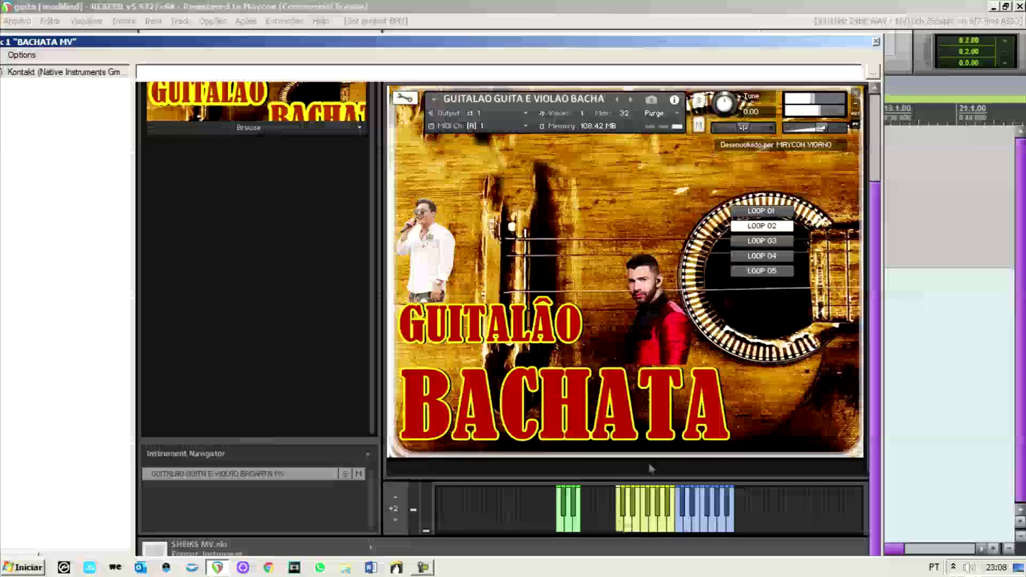
Step: Point out the LOOP 01 and LOOP 02 selectors, and audition LOOP 02 on the yellow and blue keys
click(775, 213)
click(779, 224)
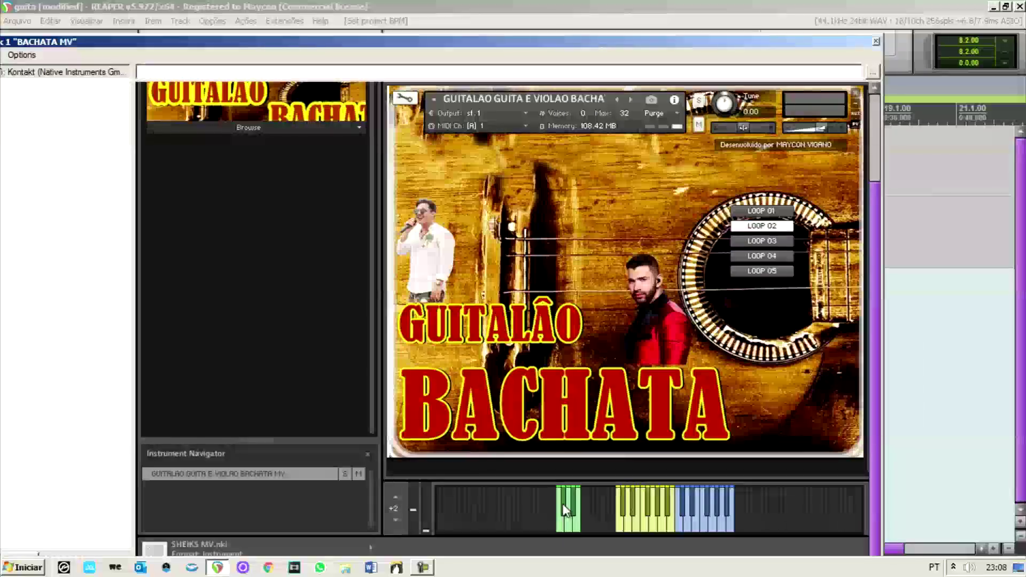
click(639, 522)
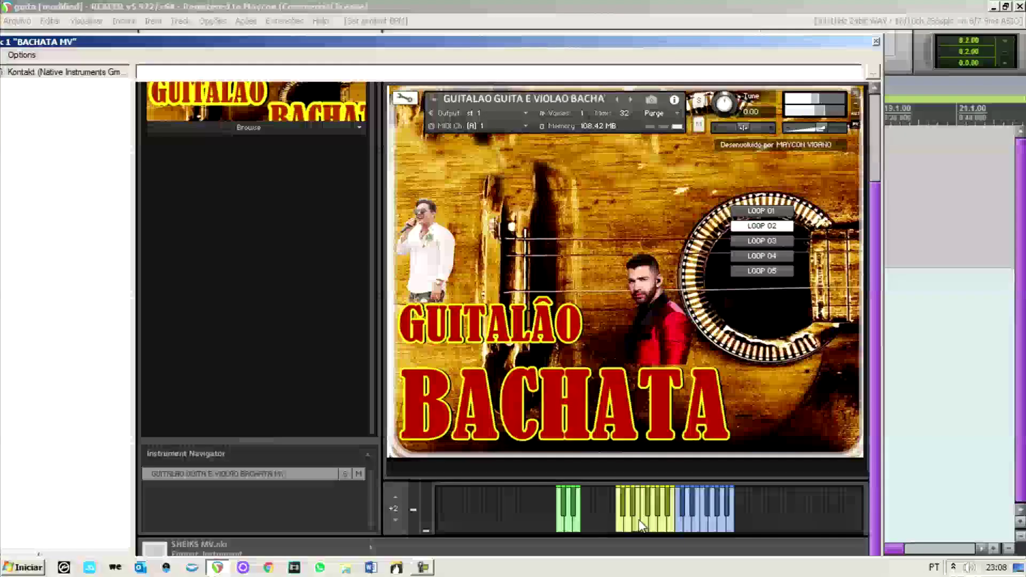
click(692, 527)
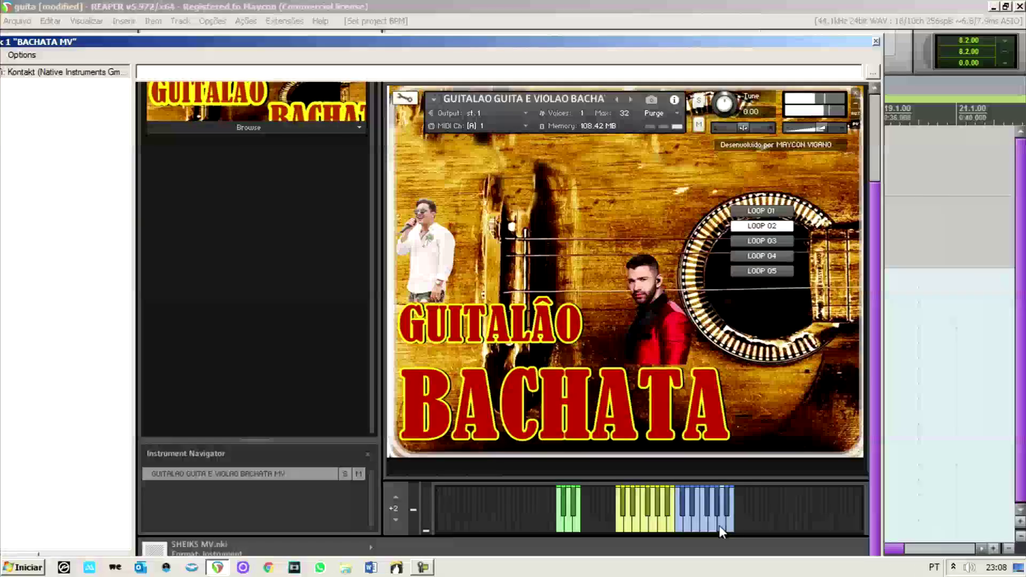
Step: Select LOOP 03 and audition it on the yellow keys, changing loops with the green keyswitches
click(746, 240)
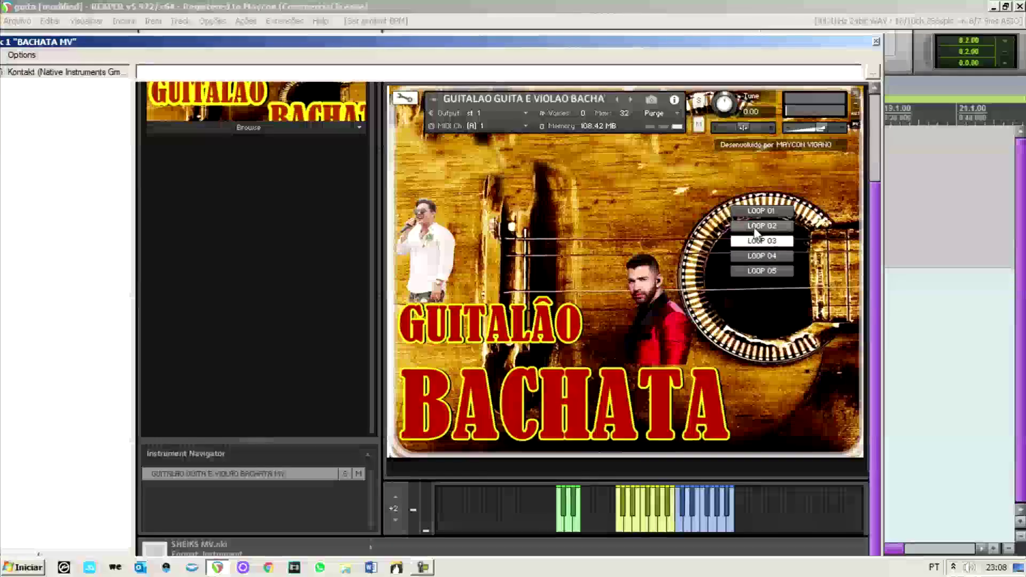
click(648, 521)
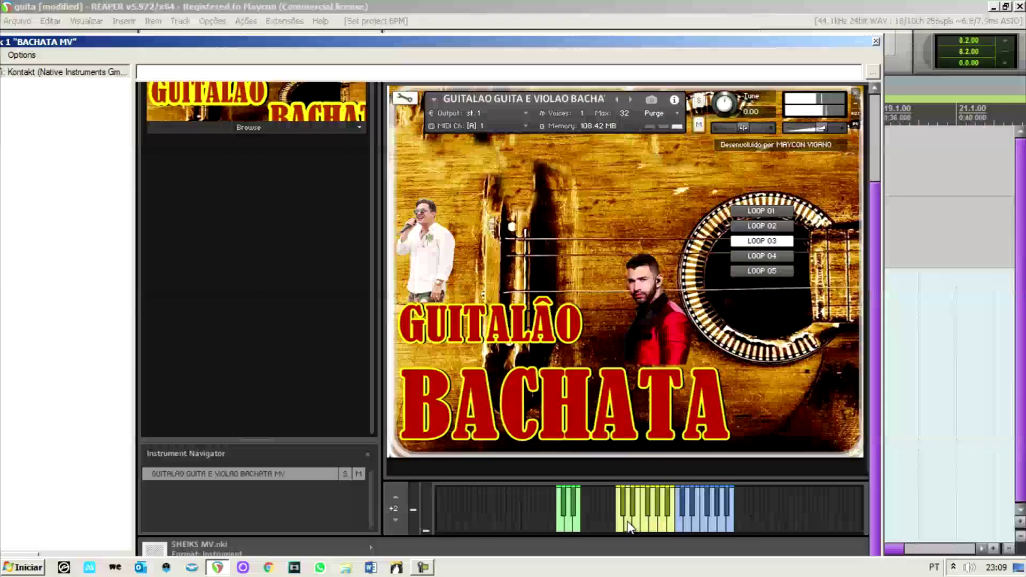
click(569, 523)
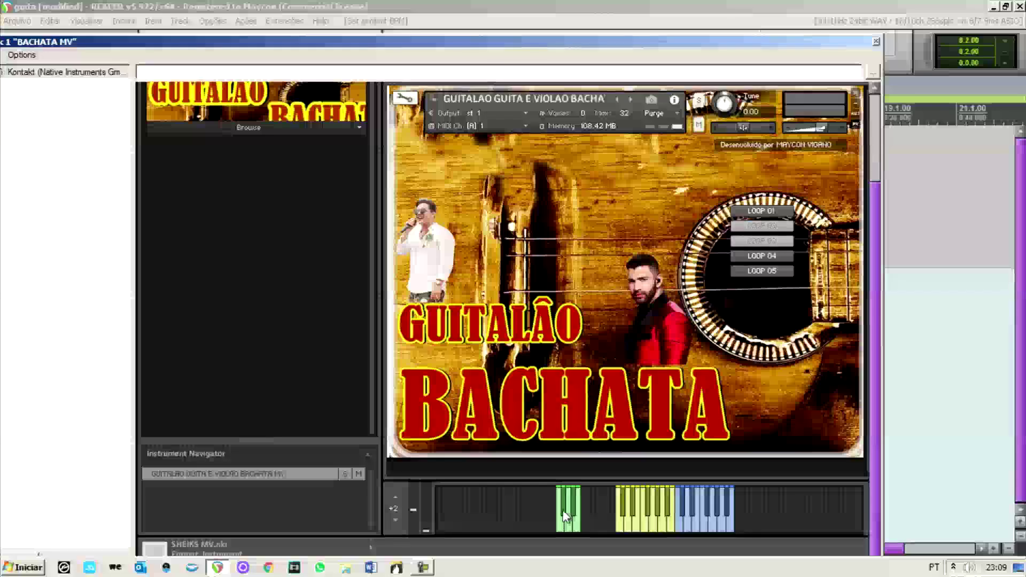
click(571, 512)
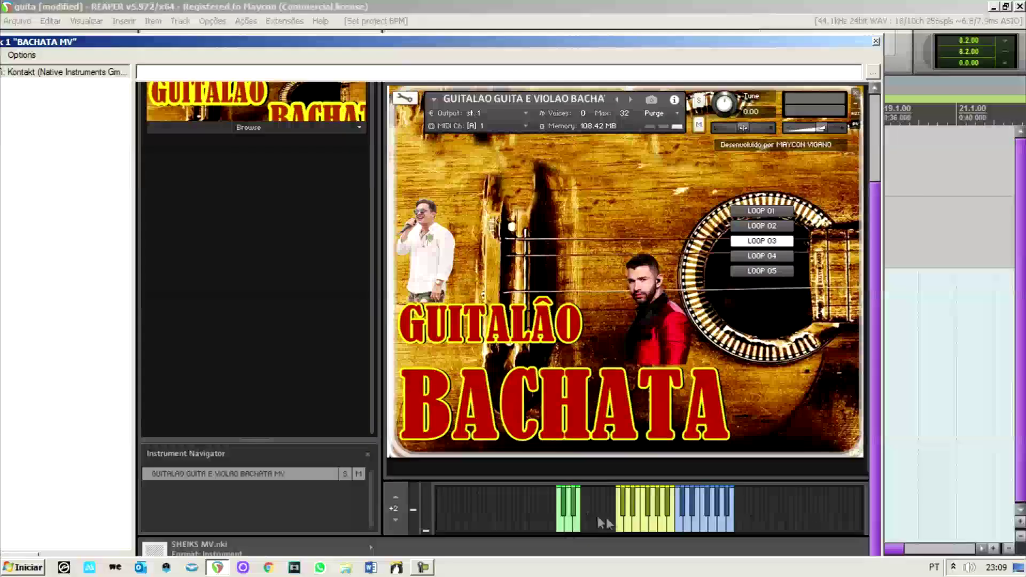
click(624, 523)
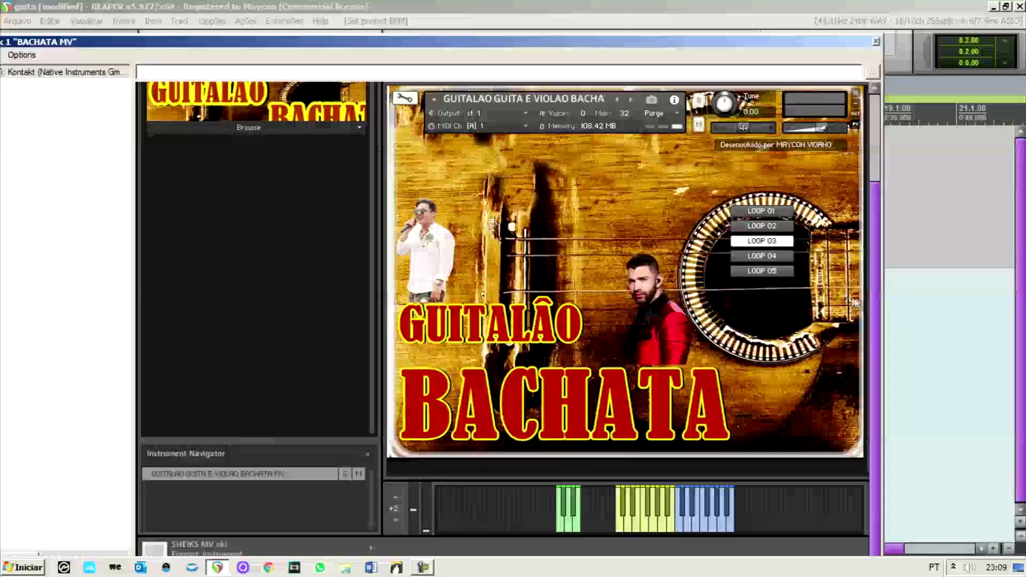
Step: Move the Kontakt window down to uncover REAPER's transport and the BACHATA MV track's MIDI item
scroll(877, 306, up, 3)
scroll(887, 227, down, 3)
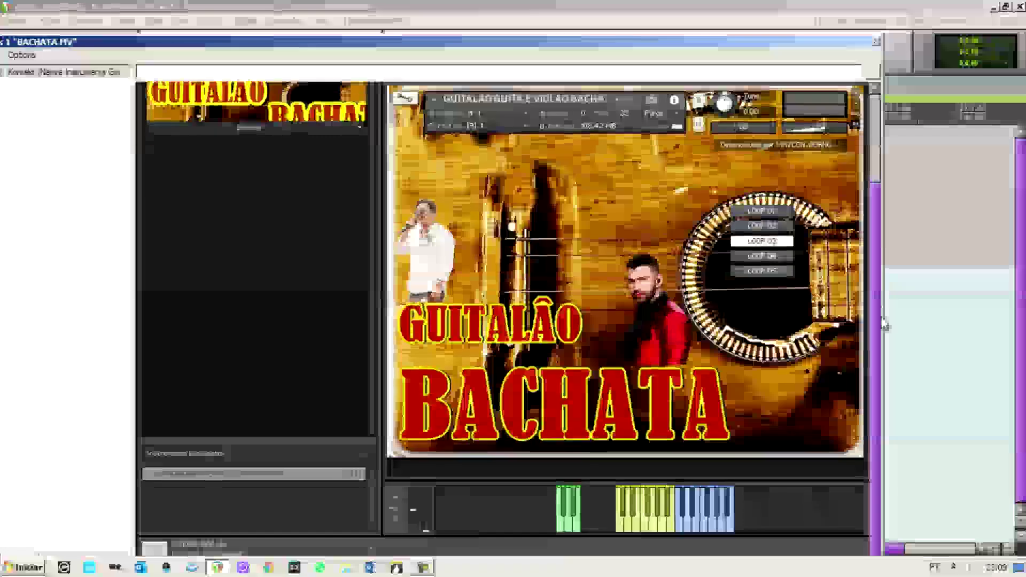
click(909, 7)
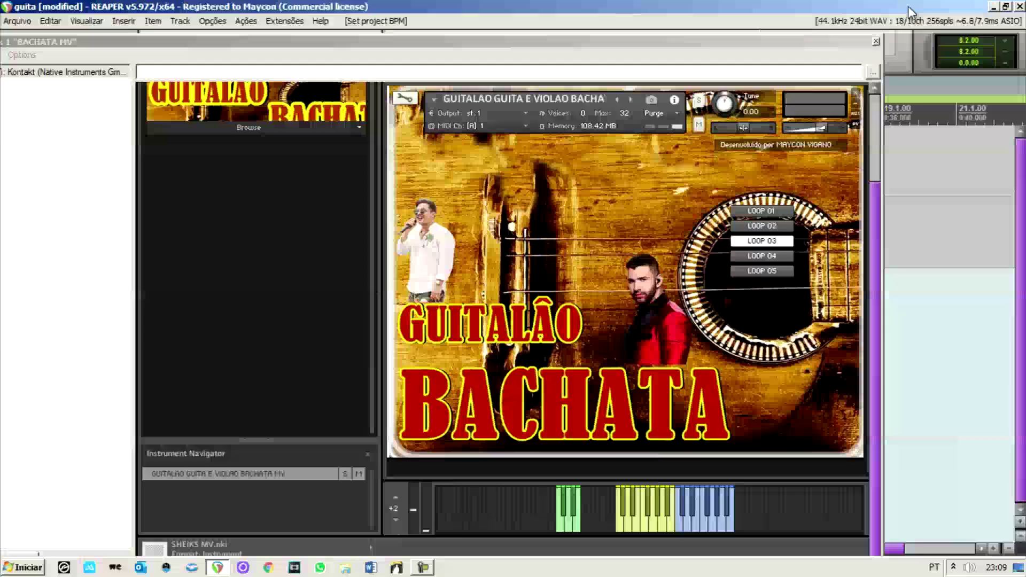
click(545, 43)
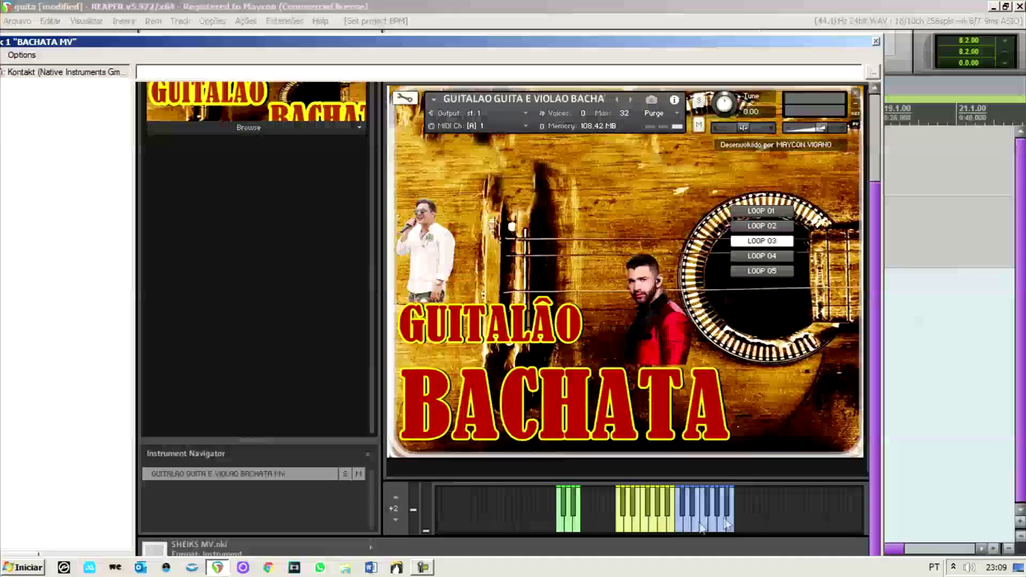
drag(562, 41, 553, 223)
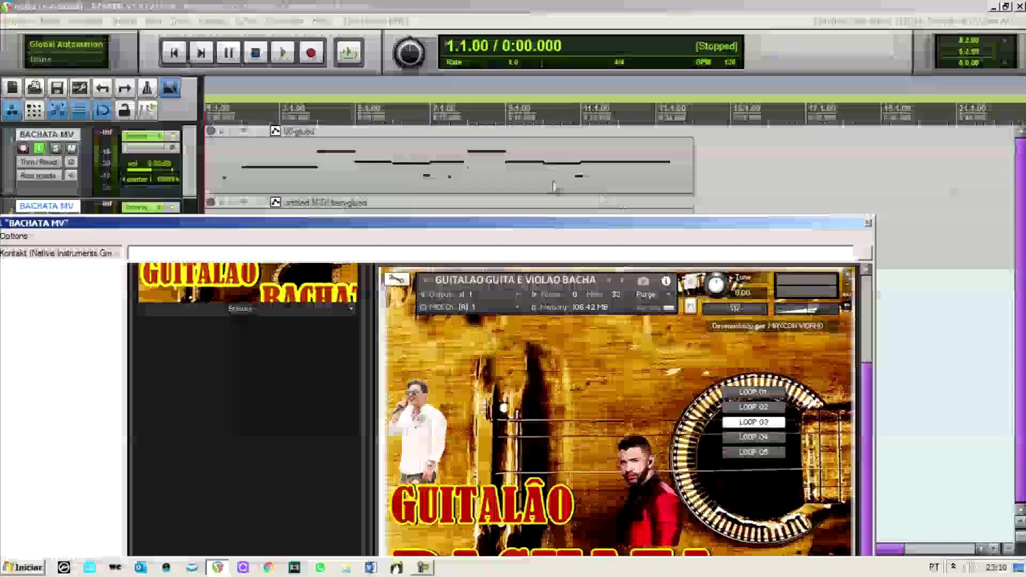
Step: Raise the Kontakt window over the arrangement to uncover its keyboard, and audition LOOP 03 on the blue keys
click(522, 179)
scroll(549, 177, up, 4)
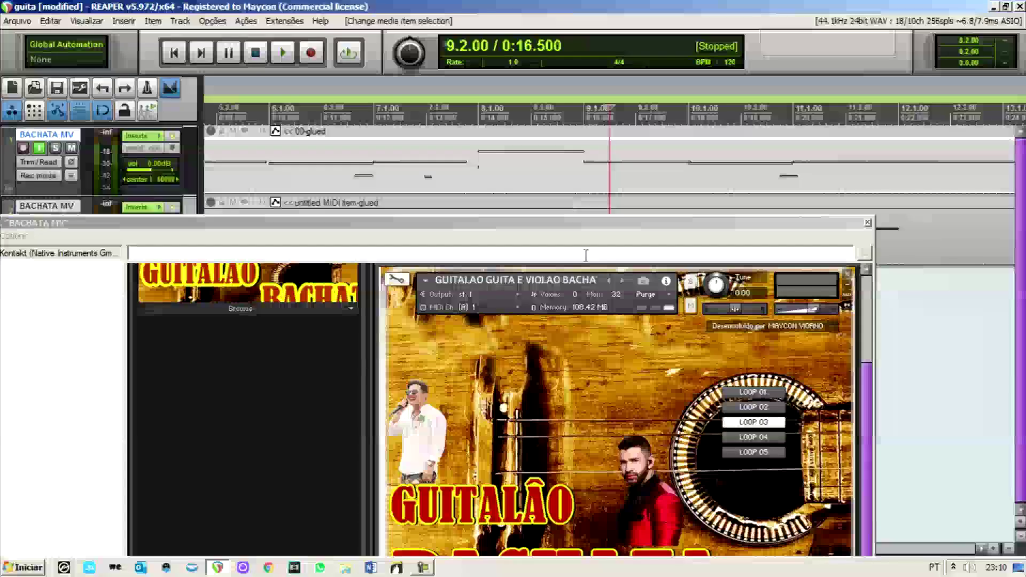
drag(596, 225, 619, 137)
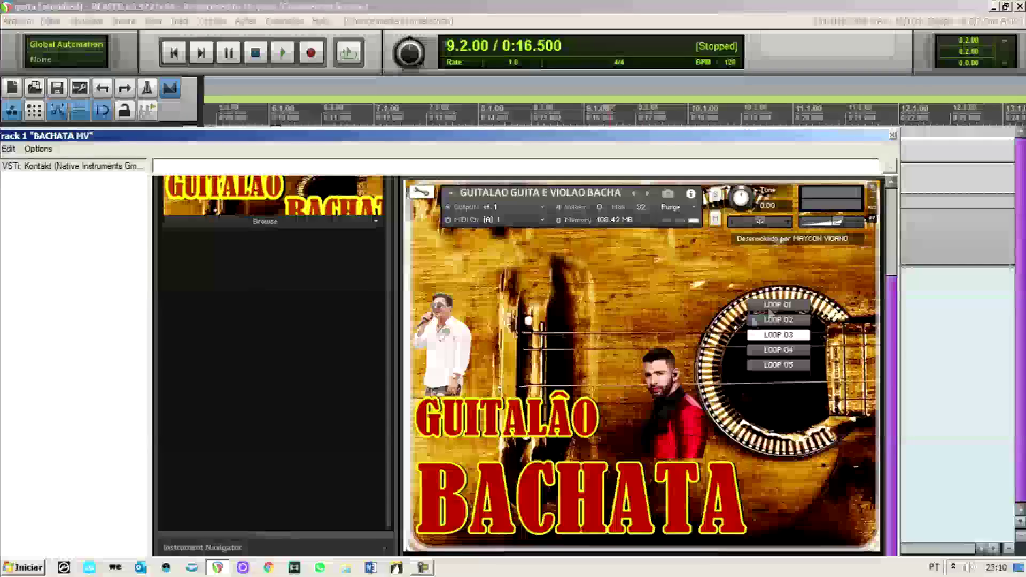
drag(775, 135, 779, 72)
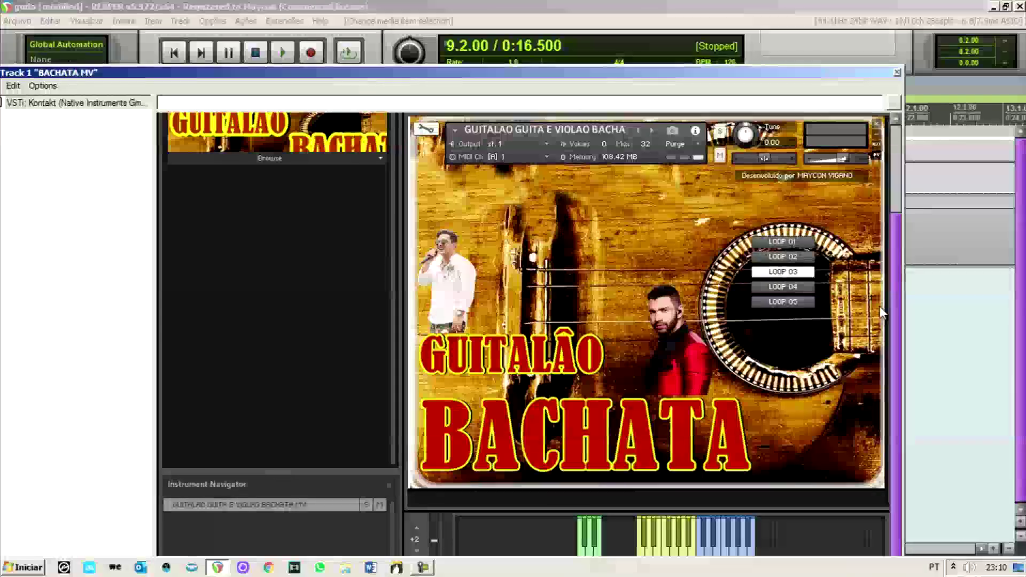
click(724, 550)
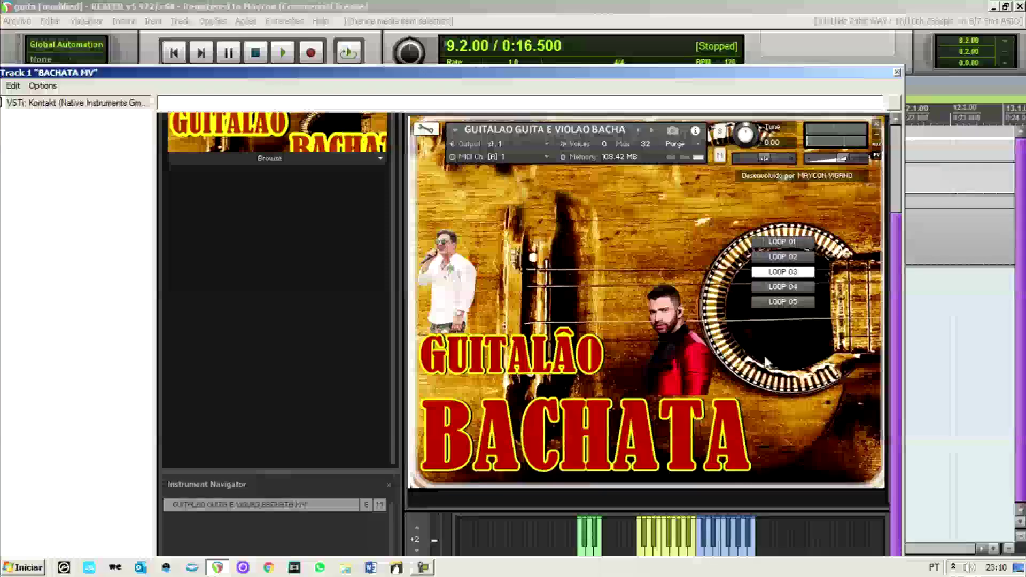
Step: Switch the instrument to LOOP 04 and audition it on several yellow keys and a blue key
click(770, 289)
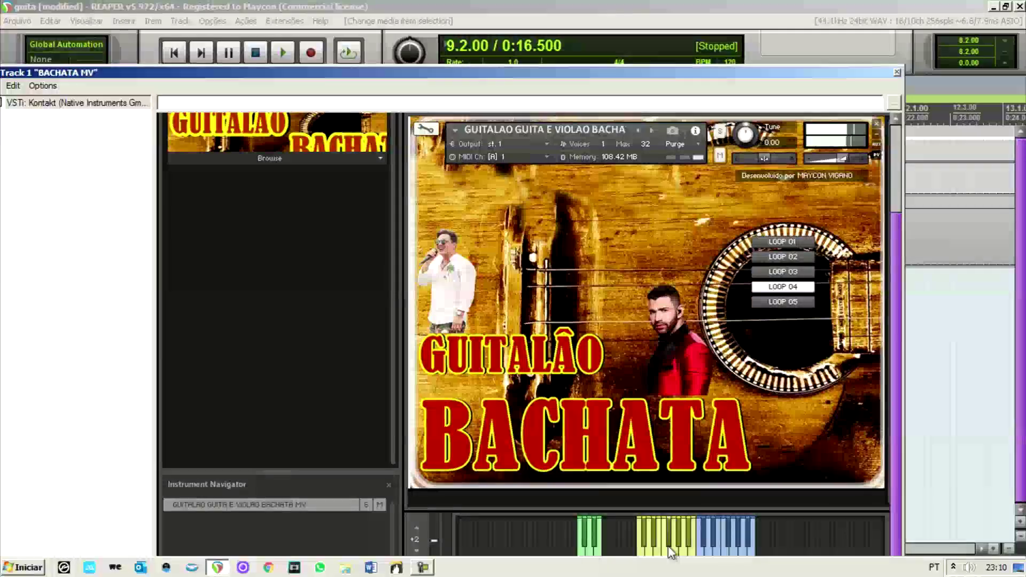
click(684, 541)
click(654, 535)
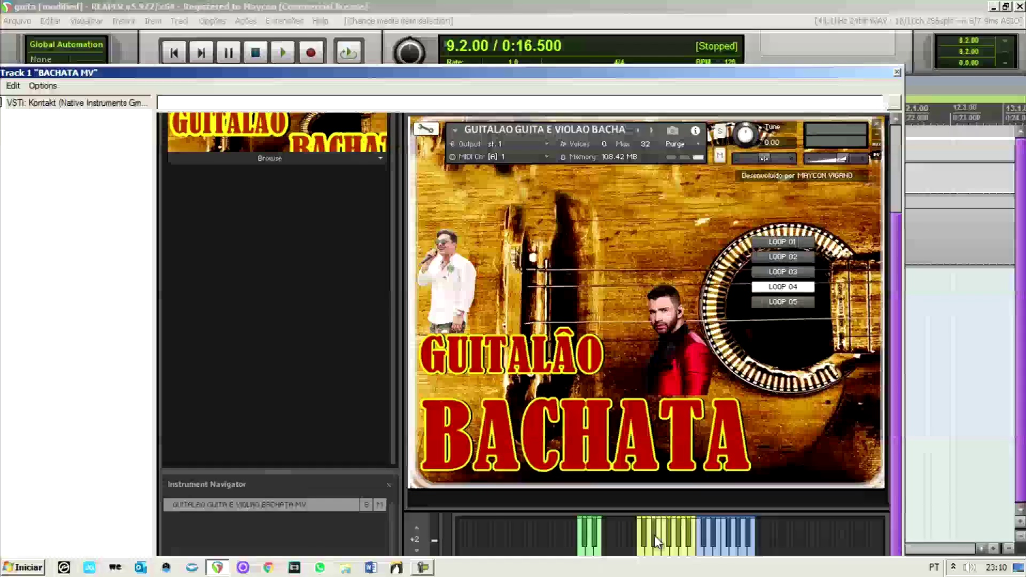
click(654, 535)
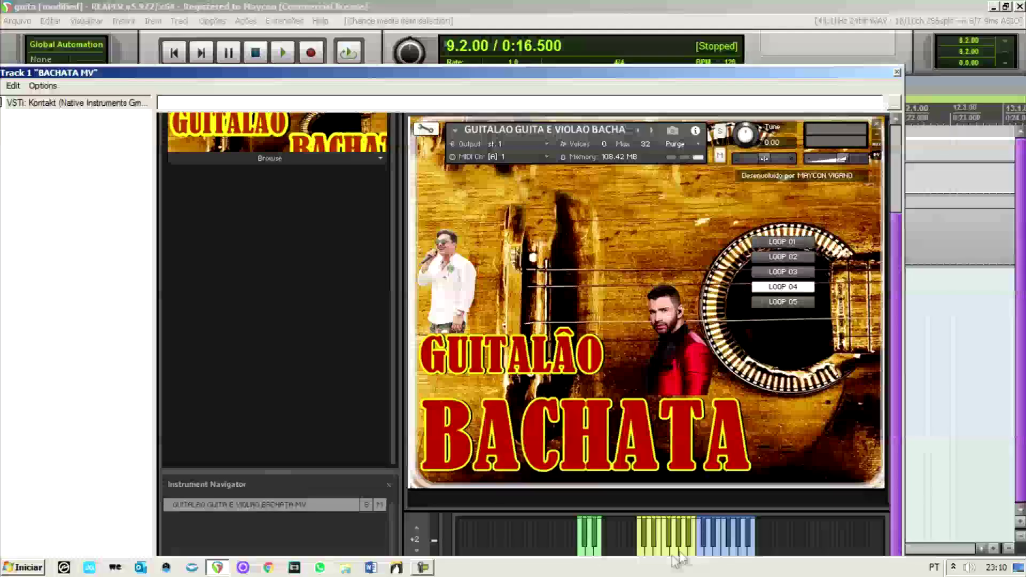
click(711, 552)
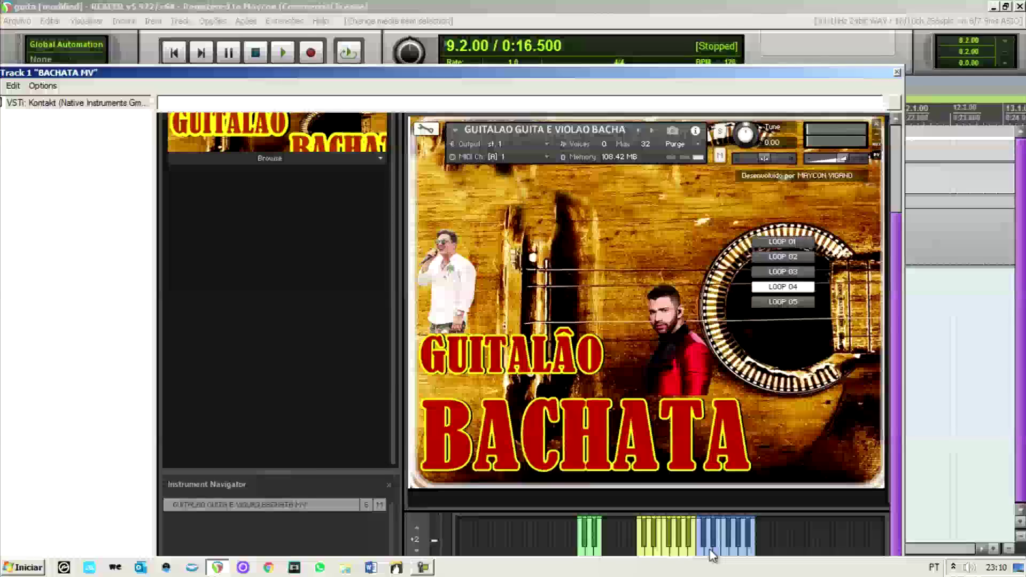
Step: Audition LOOP 05 on the yellow keys and switch the instrument back to LOOP 01
click(771, 304)
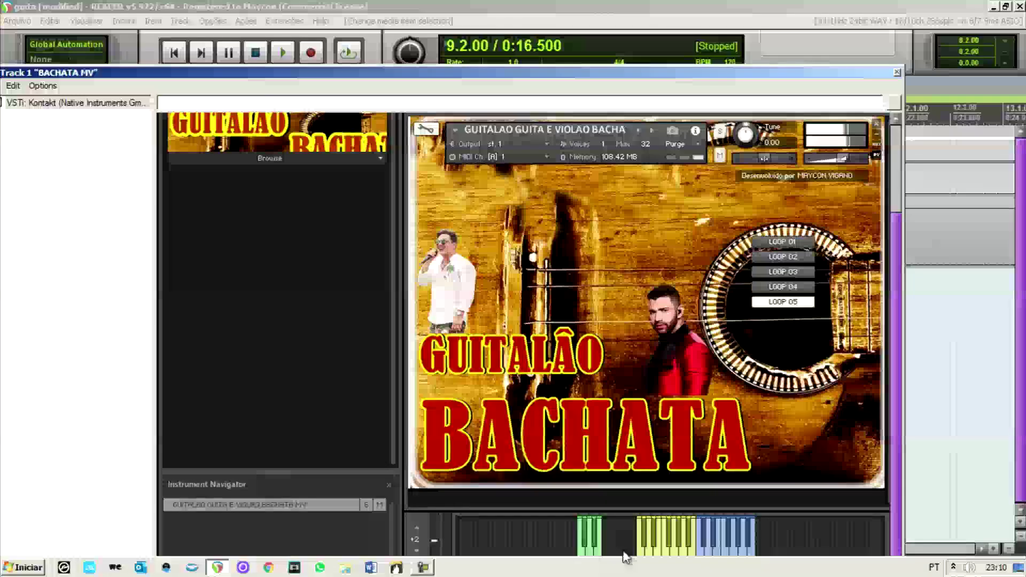
click(642, 555)
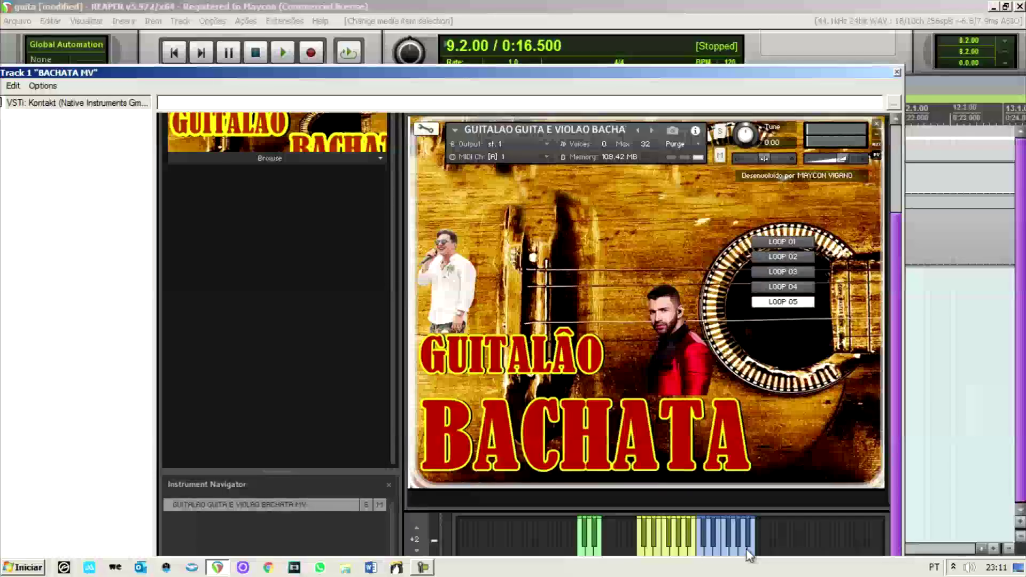
click(681, 552)
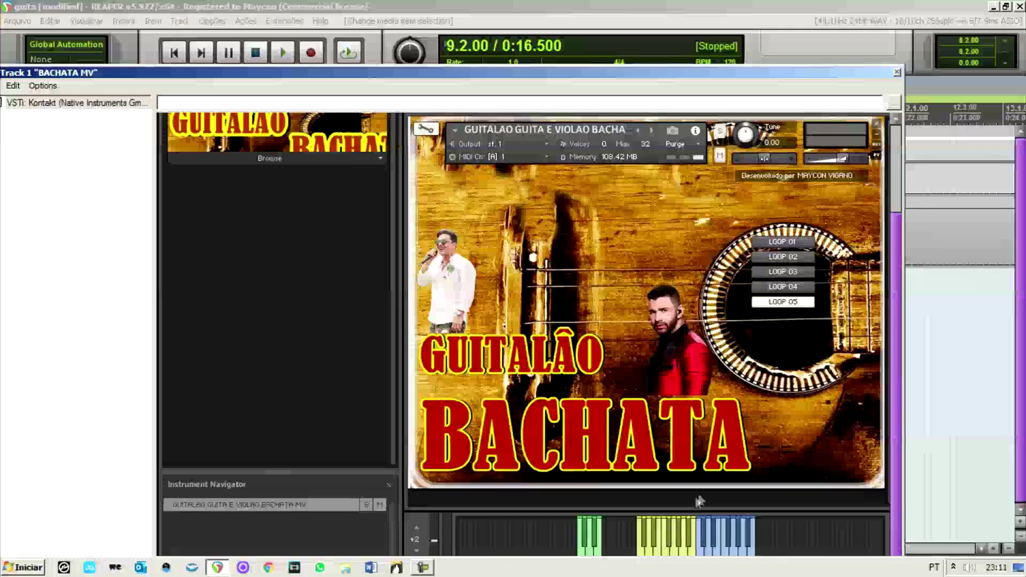
click(780, 244)
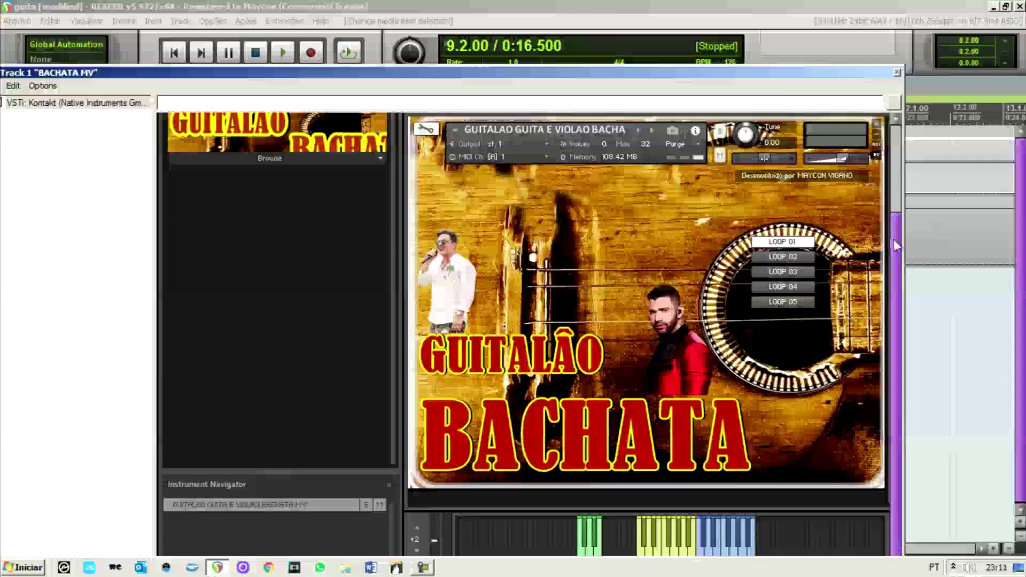
Step: Hide Kontakt's Master editor section and show it again
scroll(880, 191, up, 3)
click(720, 155)
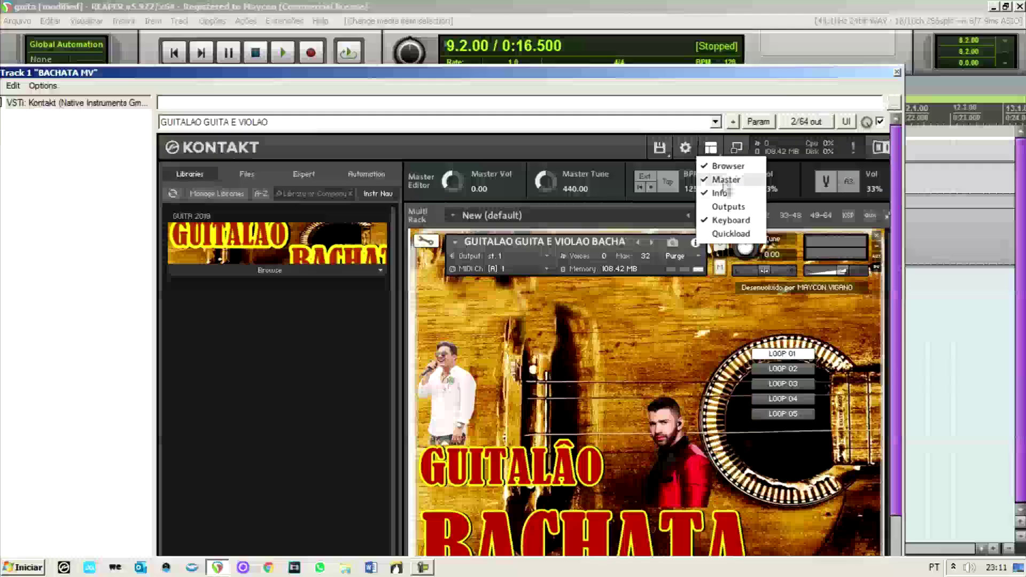
click(730, 177)
click(720, 154)
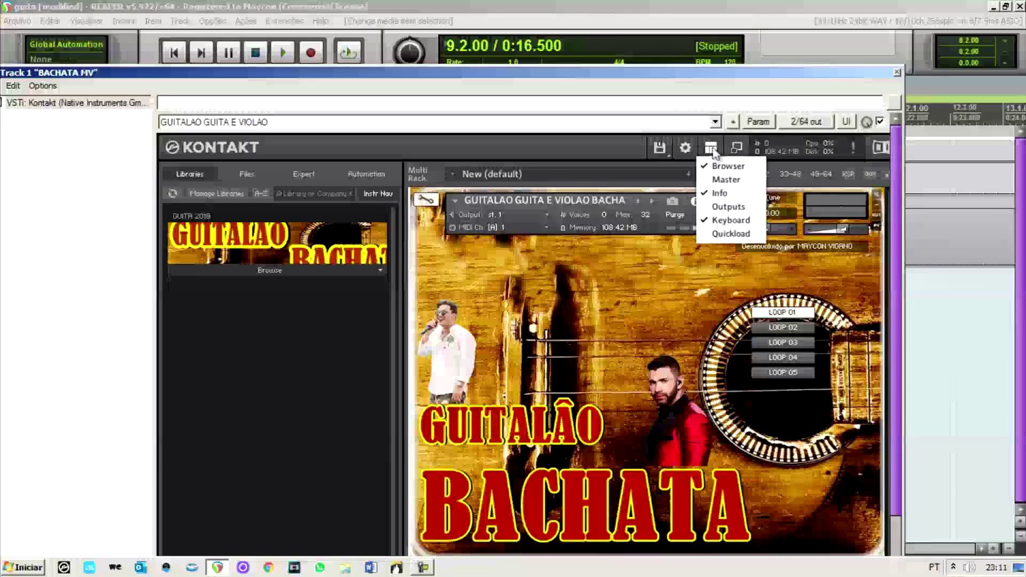
click(722, 179)
Step: Hide Kontakt's on-screen keyboard and show it again below the instrument
click(714, 148)
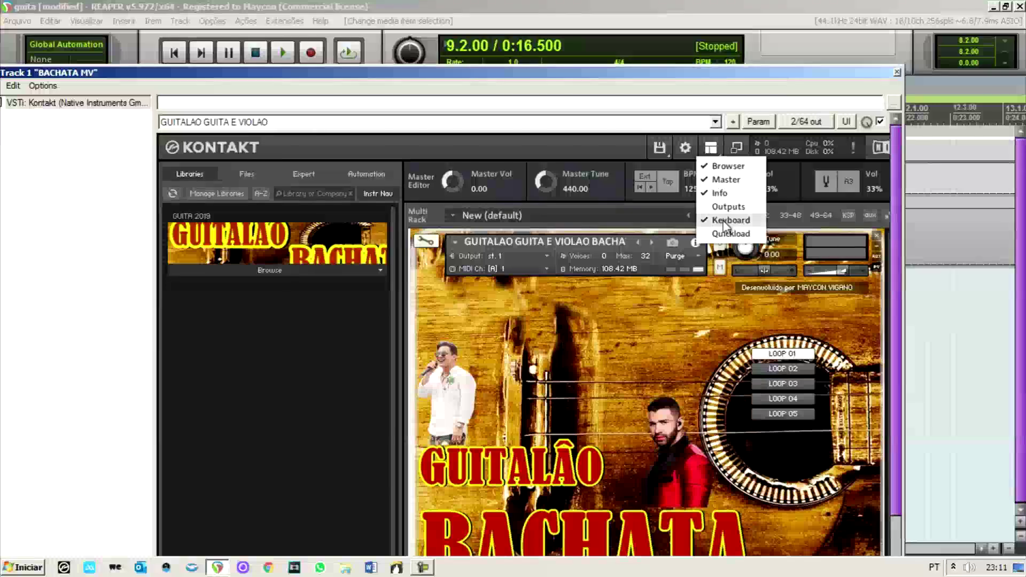
click(731, 220)
drag(905, 289, 901, 288)
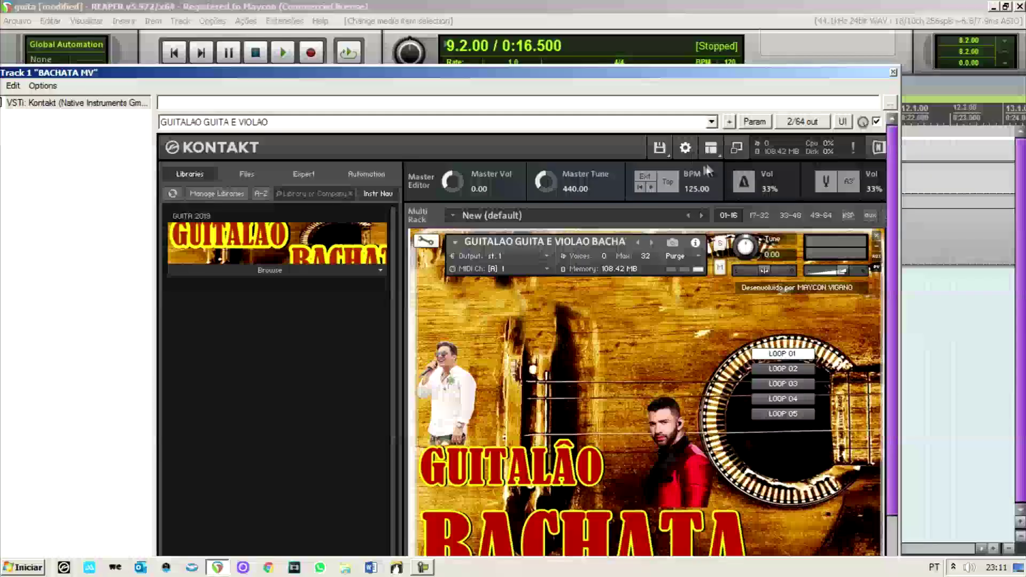
click(707, 151)
click(728, 221)
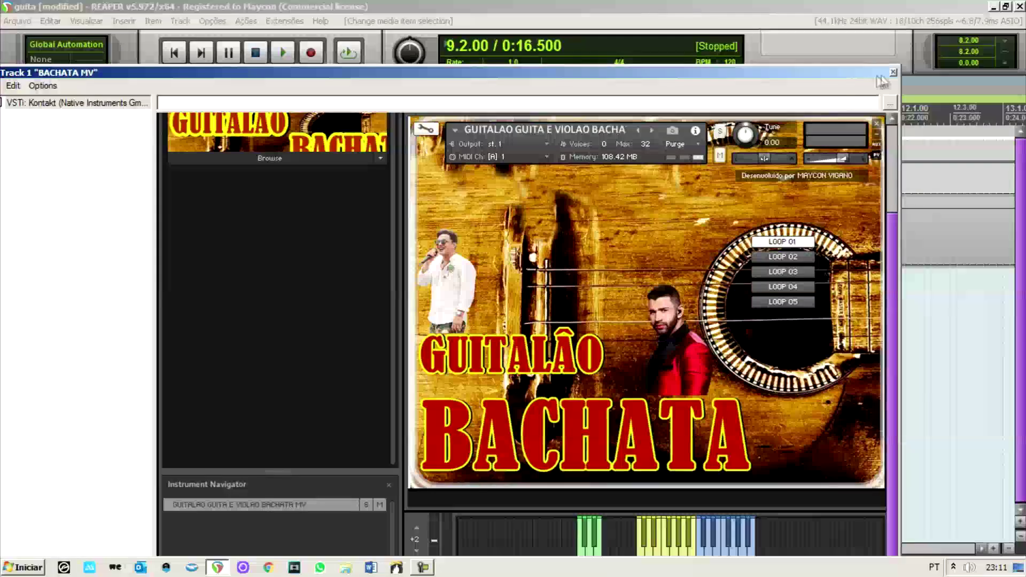
Step: Close the Kontakt window, solo the first BACHATA MV track and open its 00-glued item in the MIDI editor
click(893, 72)
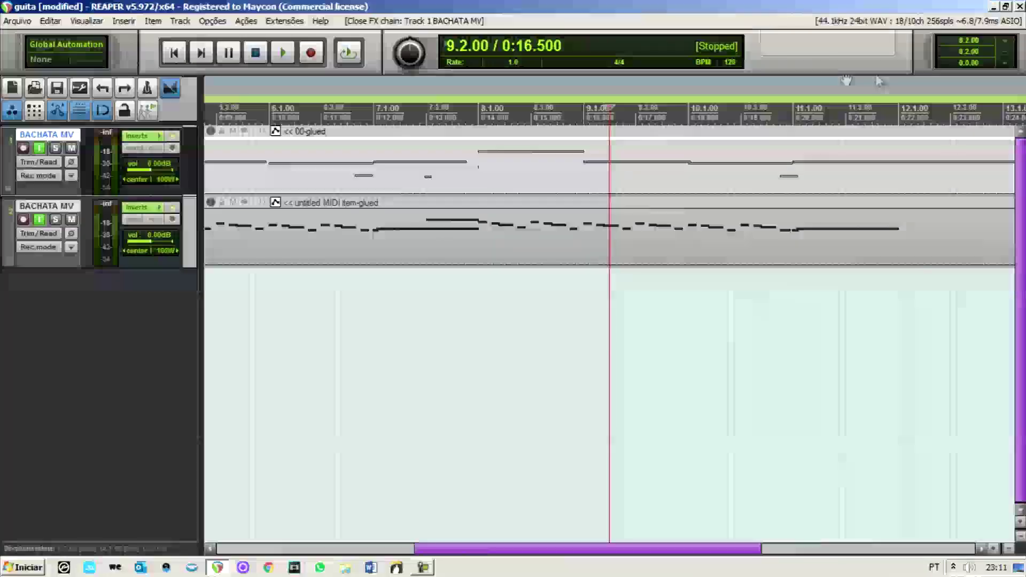
scroll(345, 266, down, 5)
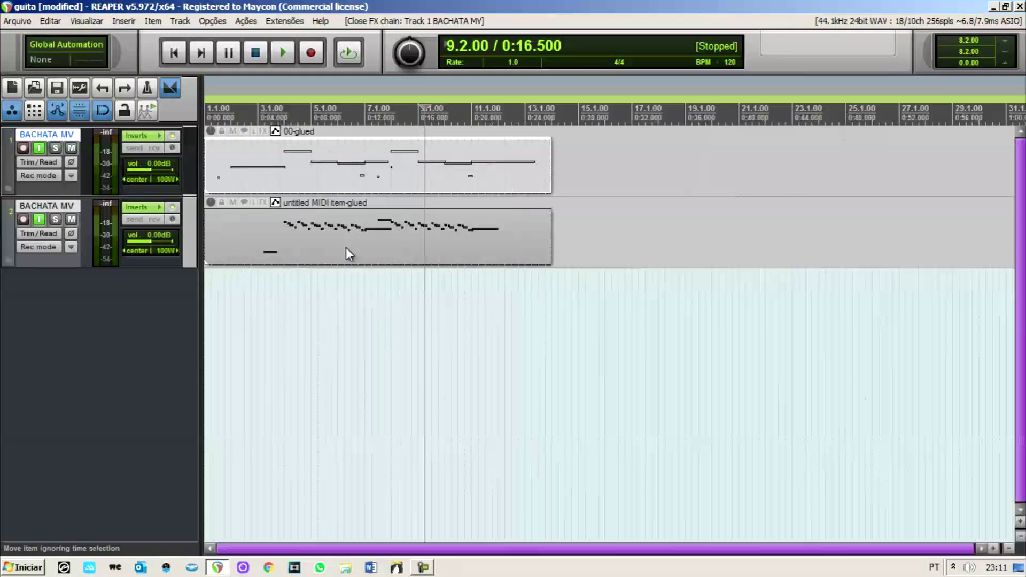
click(219, 227)
scroll(231, 227, up, 5)
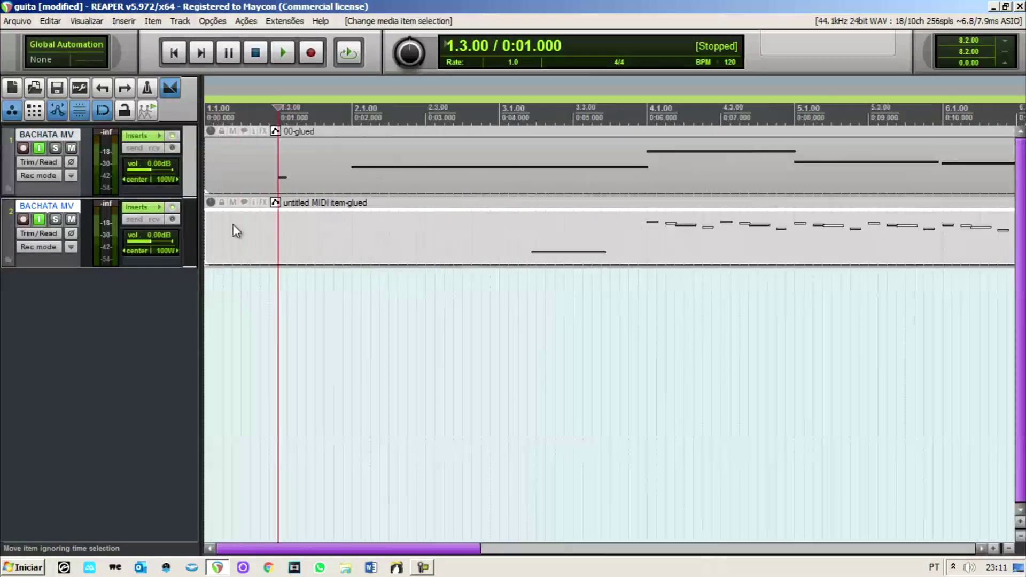
click(56, 148)
double_click(327, 177)
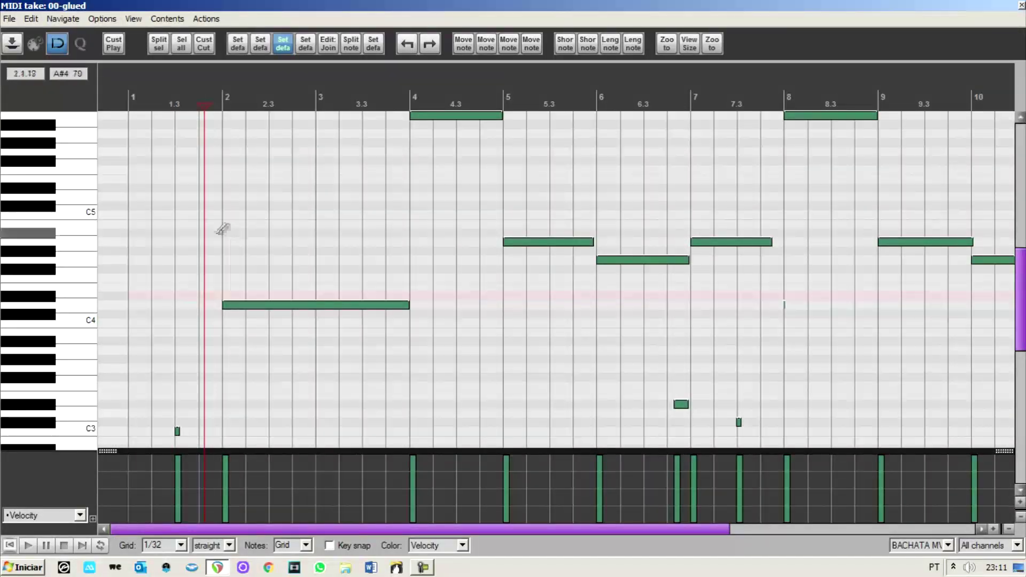
Step: Nudge the long D4 note slightly past measure 2, play the take, and realign the note to the start of measure 2
click(256, 309)
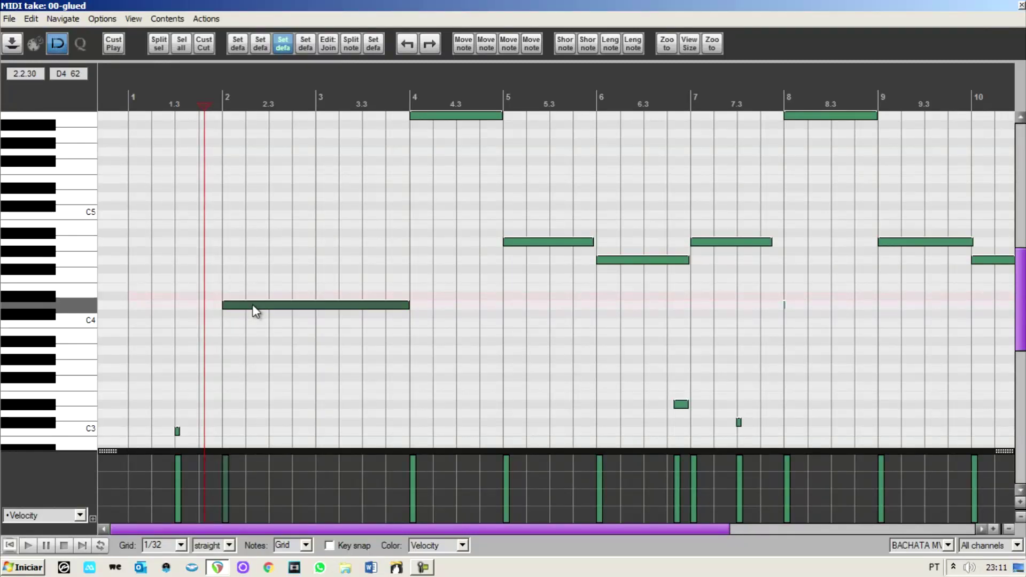
mouse_move(255, 309)
mouse_down()
mouse_move(252, 287)
mouse_move(258, 308)
mouse_up()
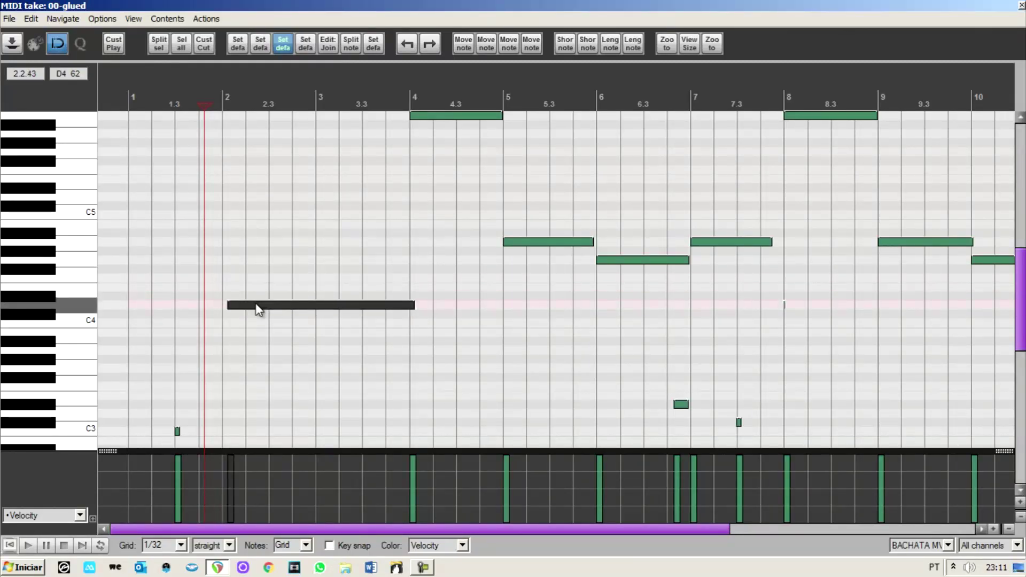
click(148, 104)
key(space)
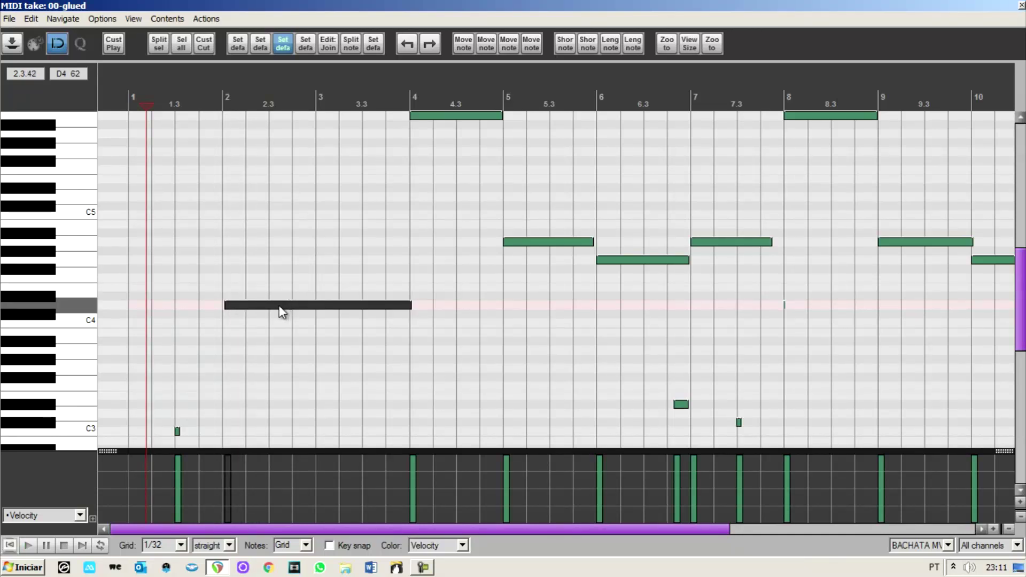
mouse_move(282, 313)
mouse_down()
mouse_move(279, 135)
mouse_move(278, 305)
mouse_up()
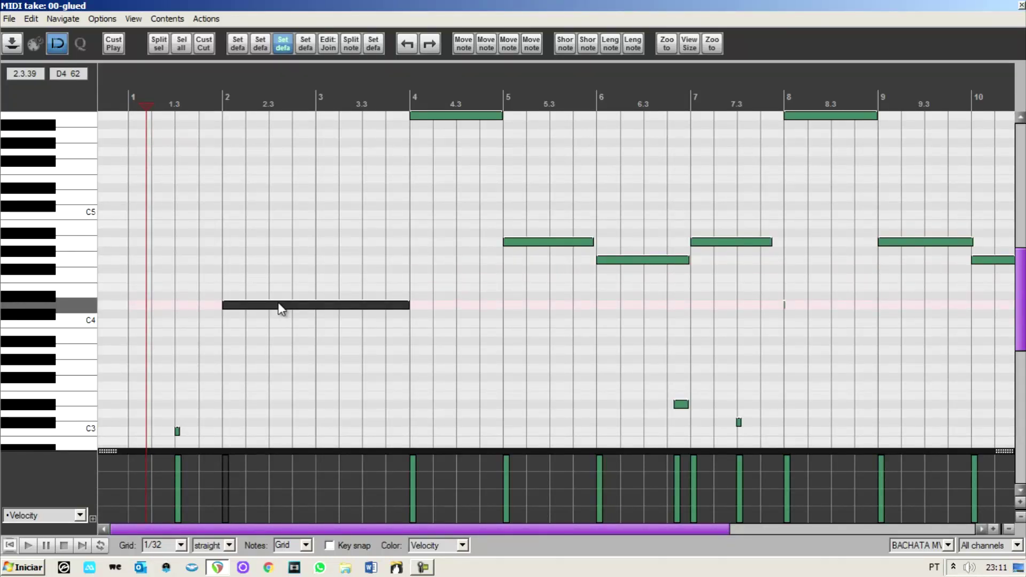
Step: Select the B5 note at measure 4, play through the 00-glued take and close the MIDI editor
click(488, 116)
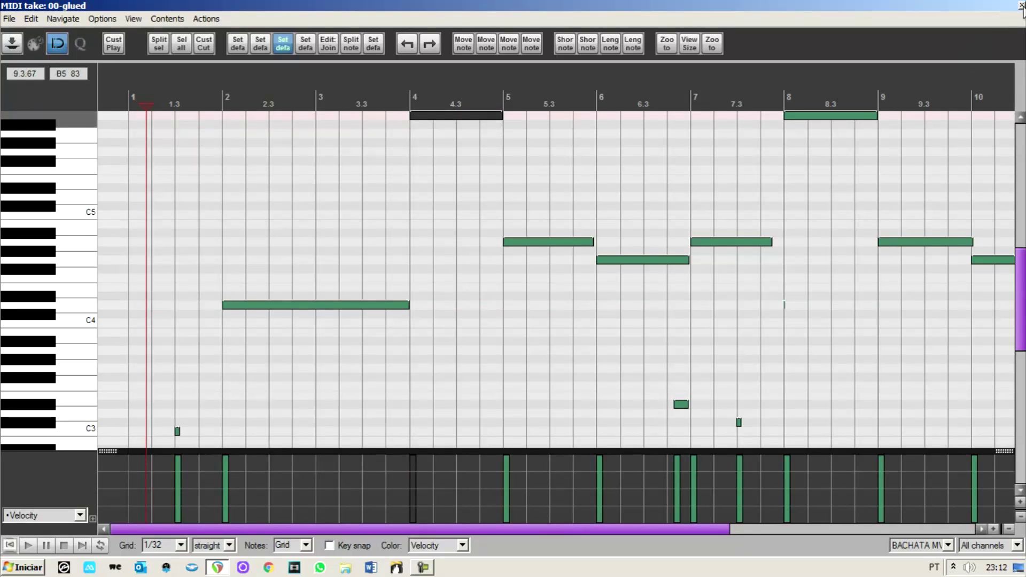
scroll(829, 167, down, 3)
scroll(671, 252, up, 3)
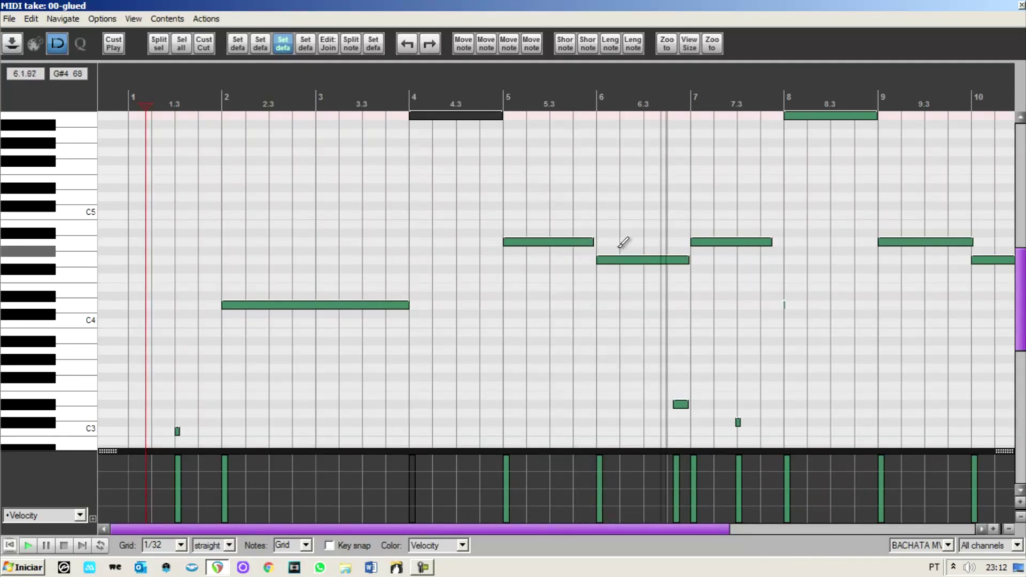
scroll(625, 242, down, 1)
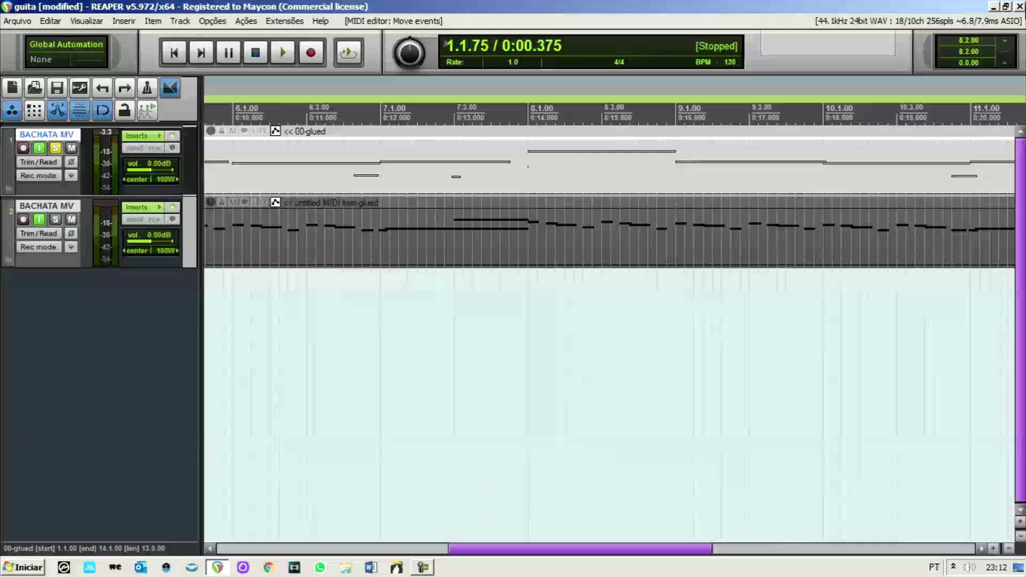
click(1021, 6)
Step: Switch the first track's Kontakt tempo to external sync (Ext) at 120 BPM and close the plug-in window
click(149, 140)
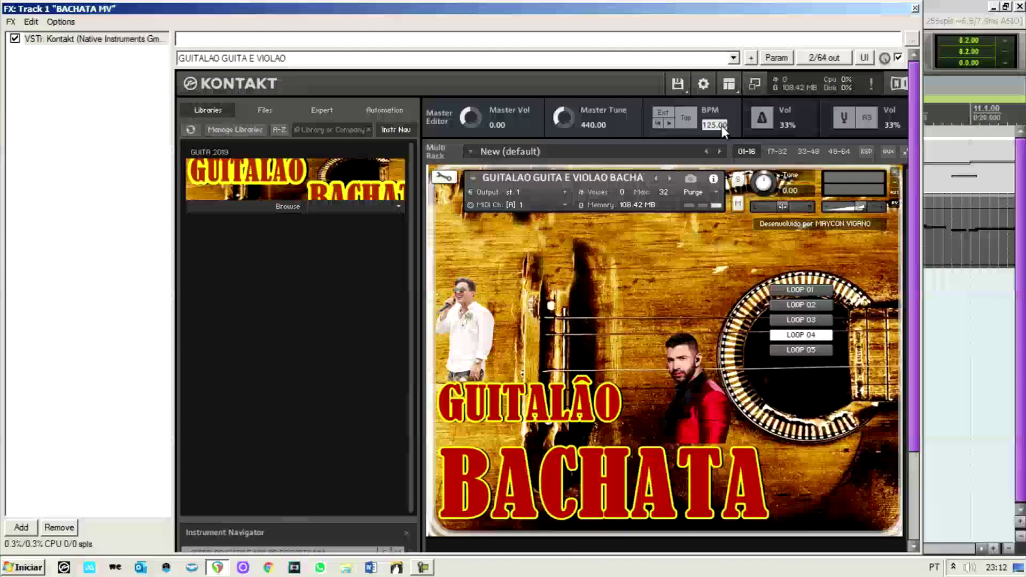
scroll(722, 124, down, 5)
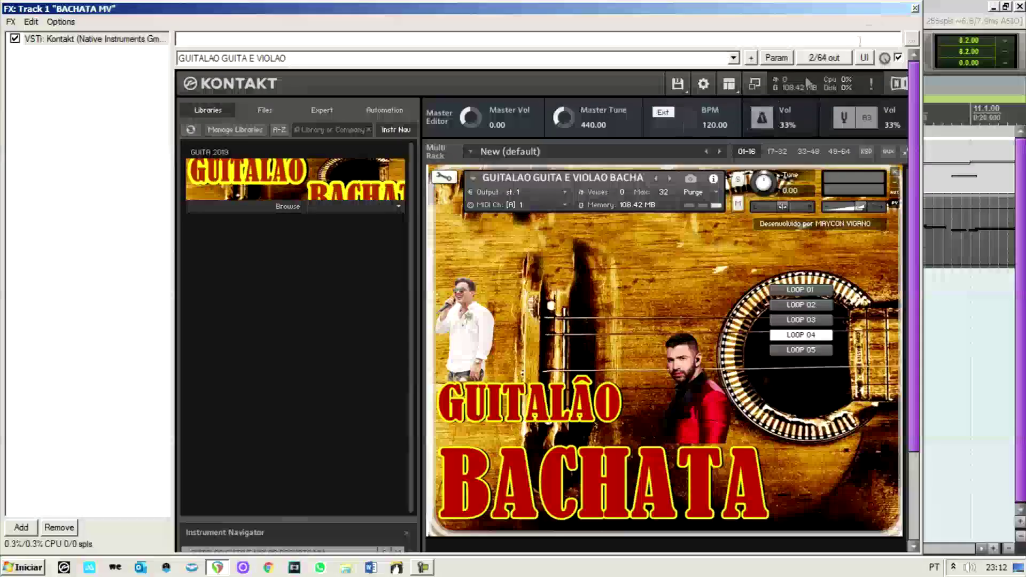
click(916, 9)
Step: Reopen the 00-glued item in the MIDI editor, play it from just before beat 1.3, and close the editor
scroll(222, 159, down, 5)
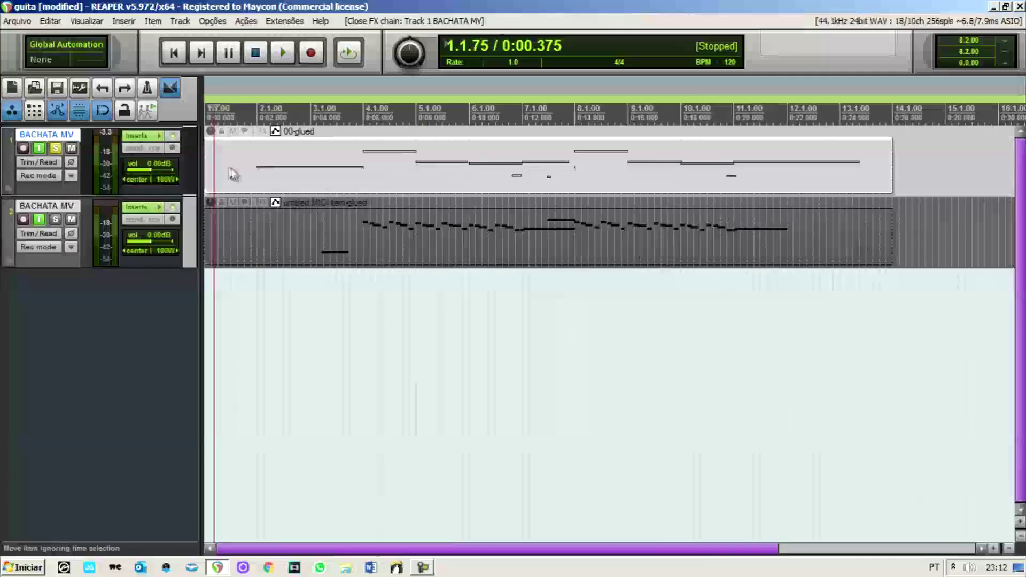
click(222, 159)
double_click(223, 159)
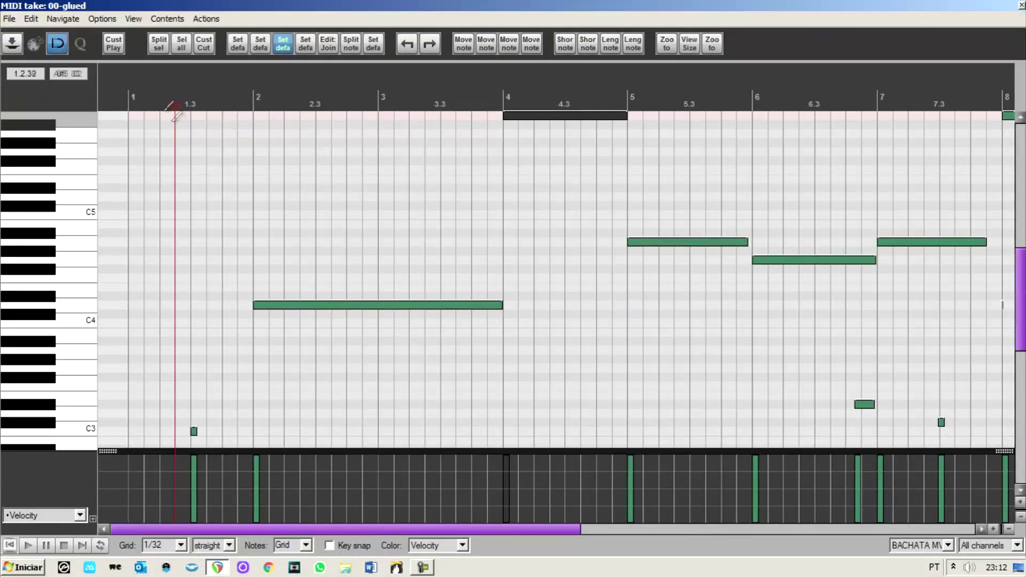
click(167, 98)
key(space)
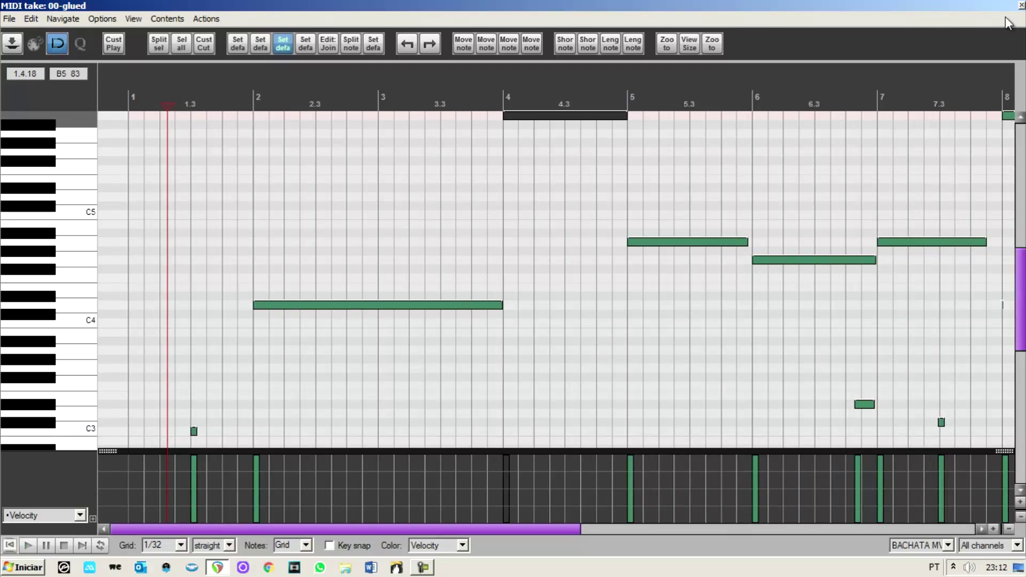
click(1021, 5)
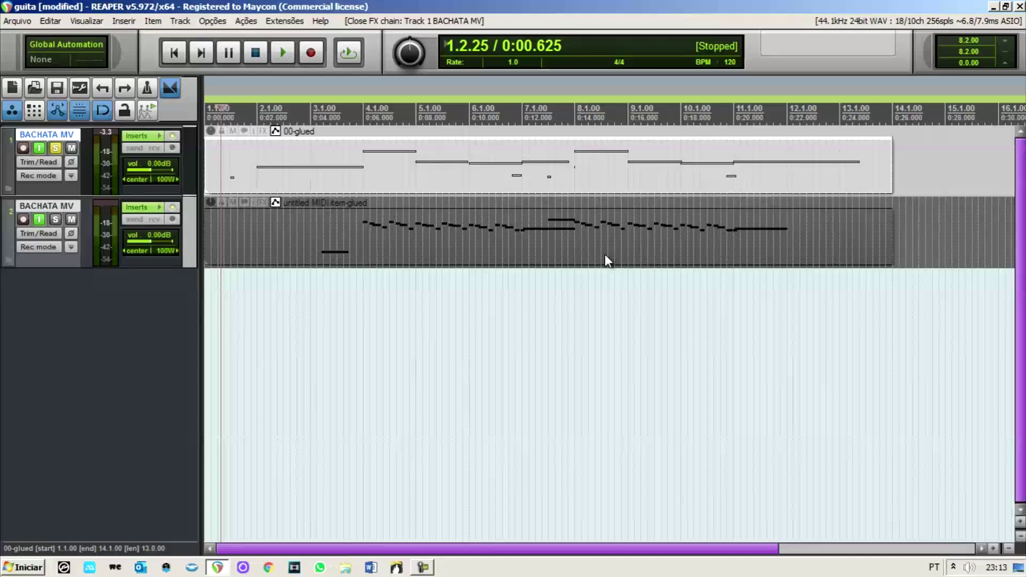
Step: Place the edit cursor at 1.4.25, just before the long note in the 00-glued item
click(290, 178)
scroll(290, 177, up, 2)
click(292, 178)
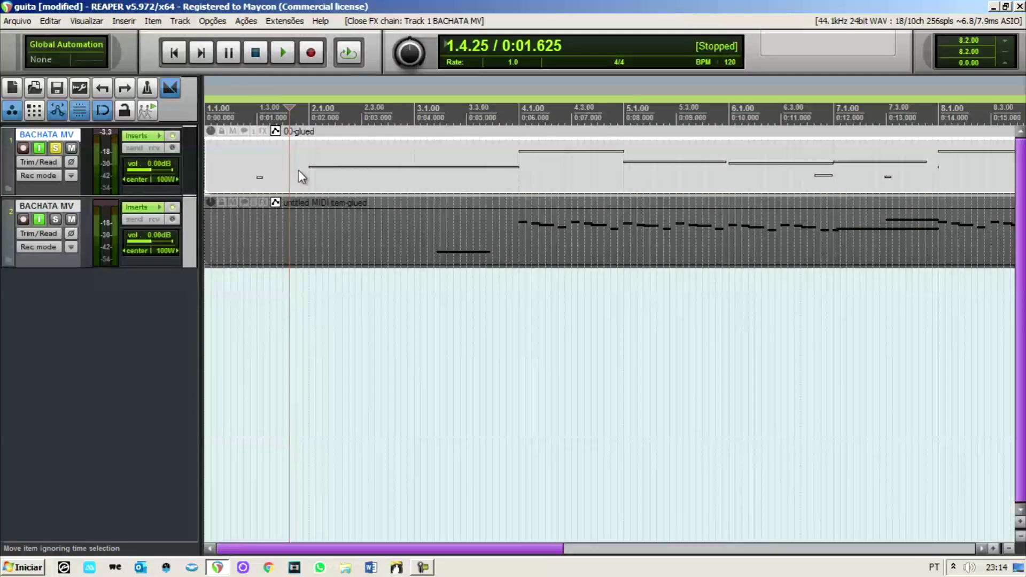
Step: Place the edit cursor at 1.3.00, on the first short note of the 00-glued item, and play the soloed track
key(Page_Up)
key(Page_Up)
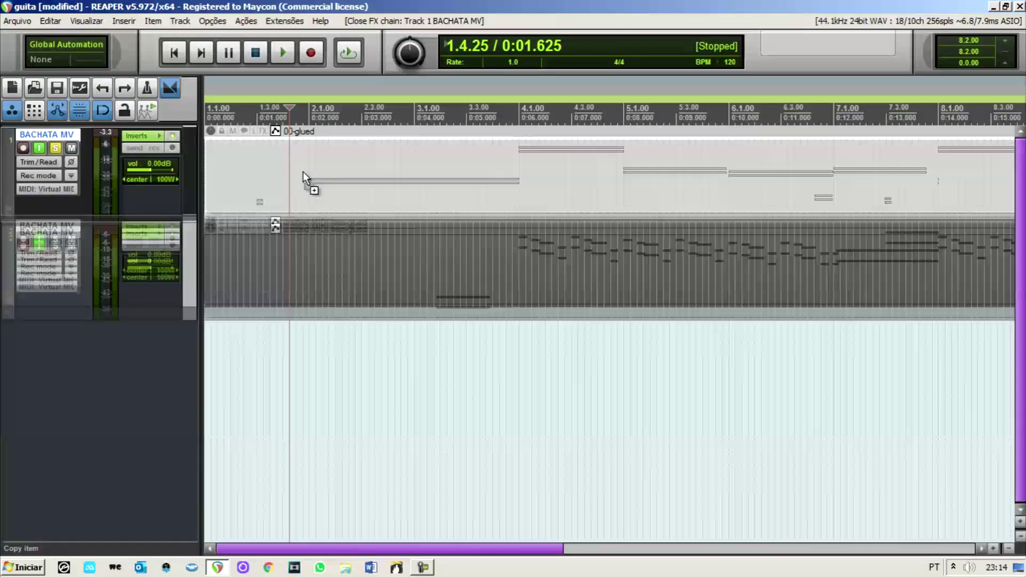
click(254, 180)
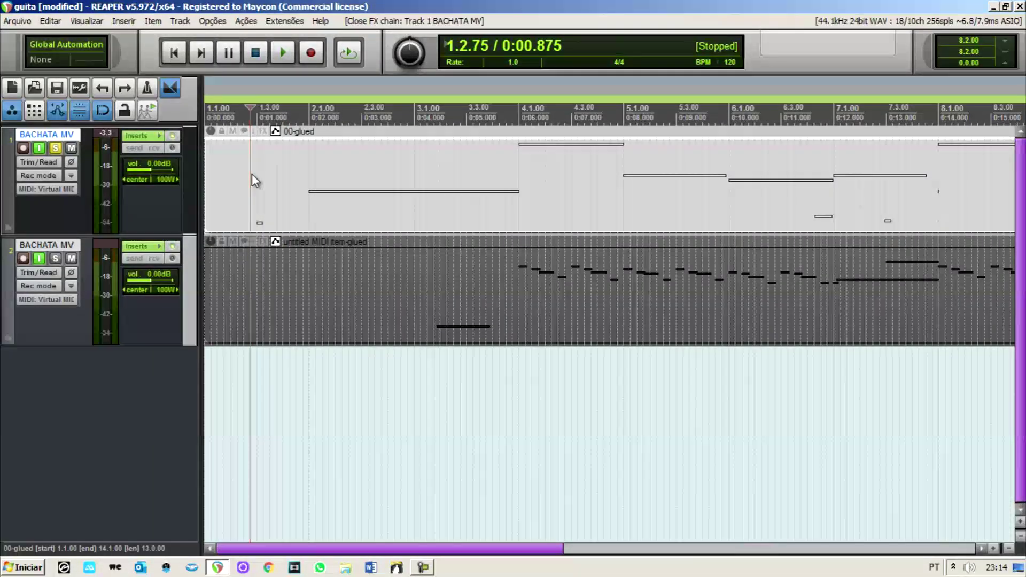
scroll(440, 198, down, 3)
scroll(438, 194, up, 3)
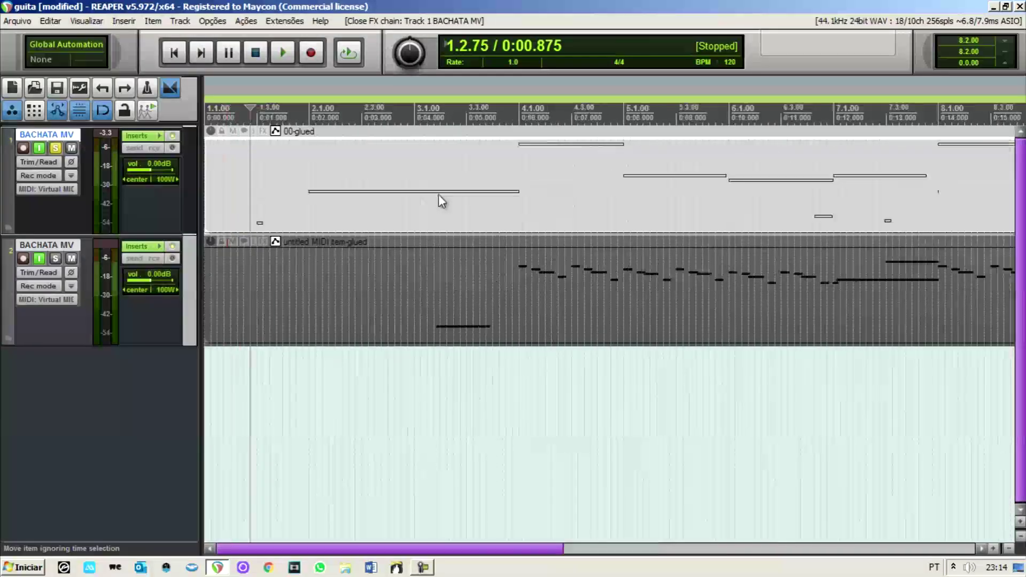
click(268, 190)
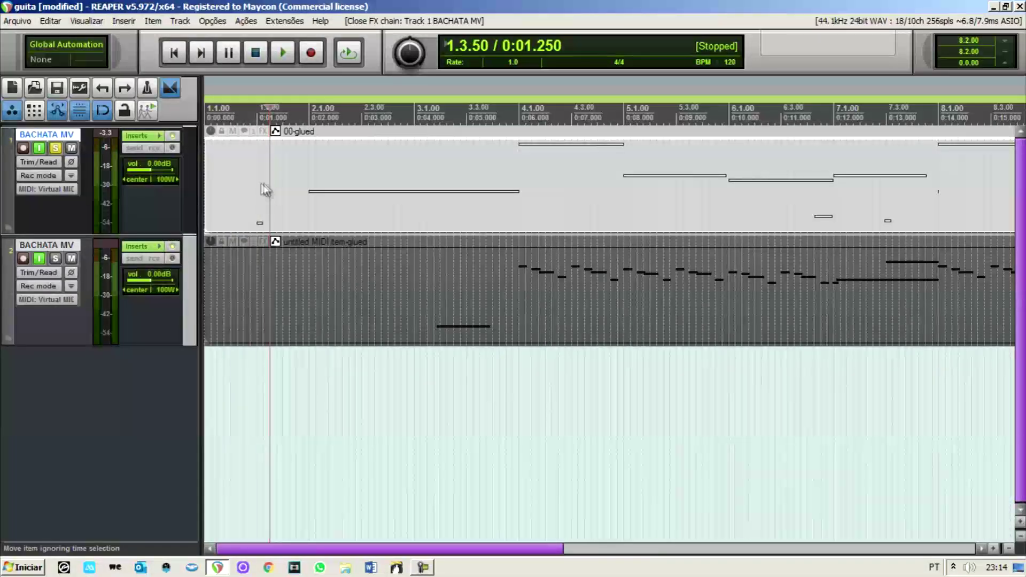
click(259, 188)
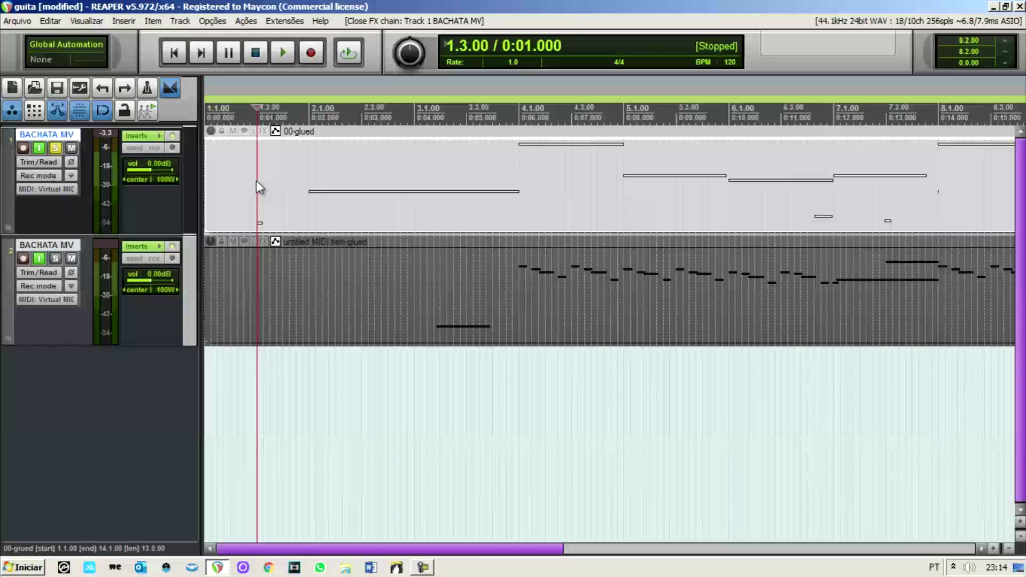
click(269, 56)
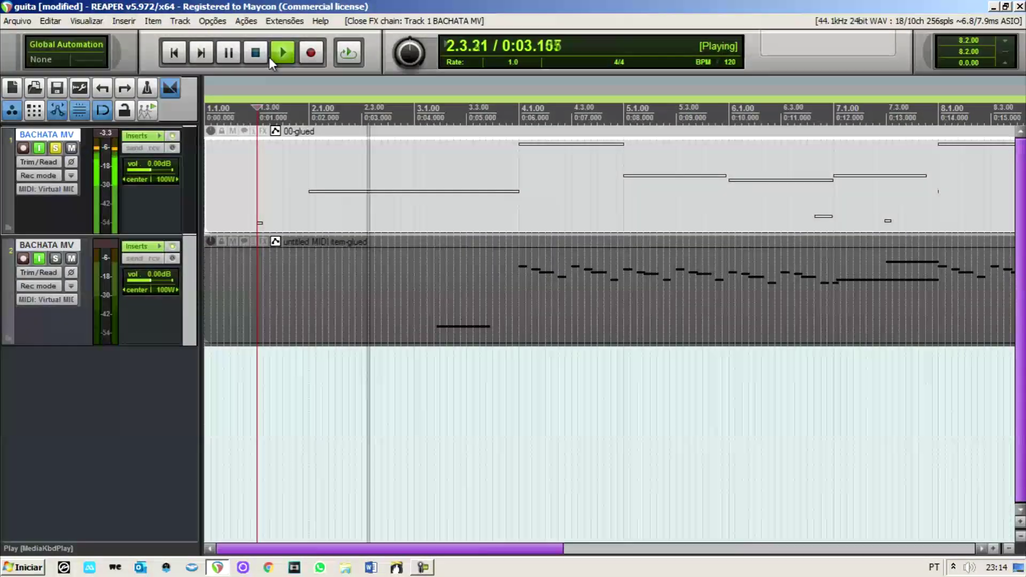
key(space)
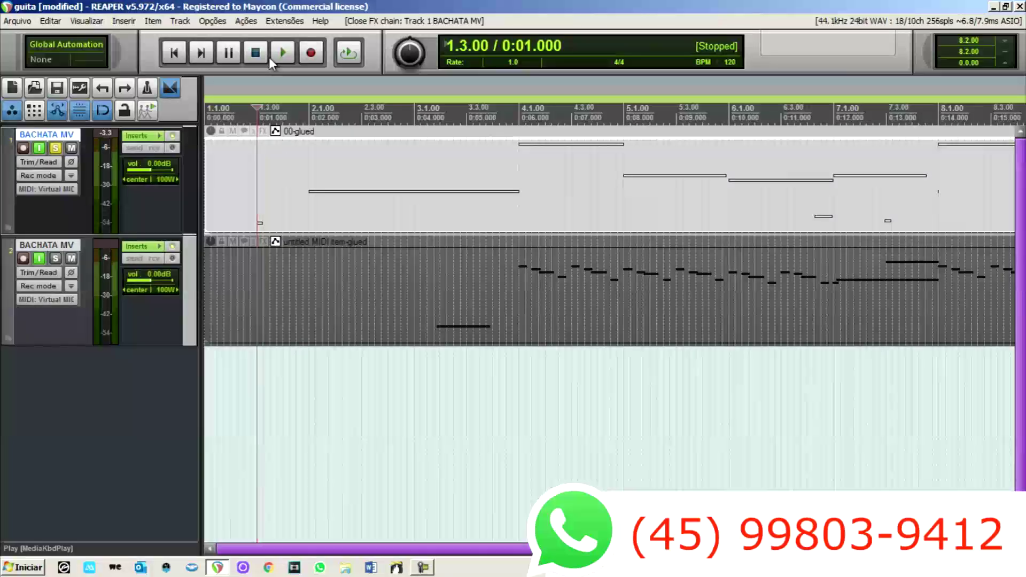
Step: Solo the second track exclusively and place the edit cursor at 3.1.00, before the long low note in its MIDI item
click(56, 258)
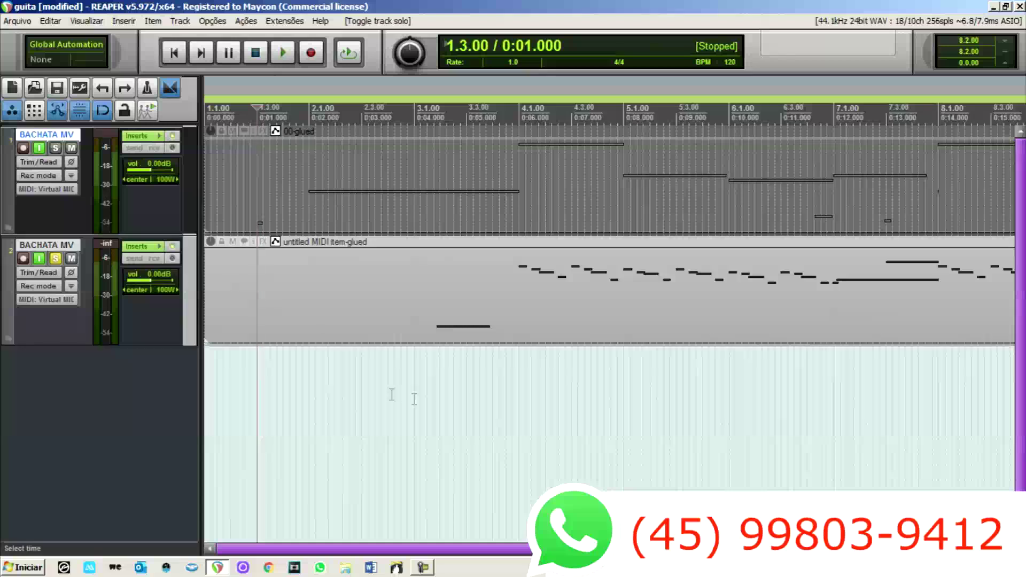
click(375, 393)
scroll(396, 398, down, 3)
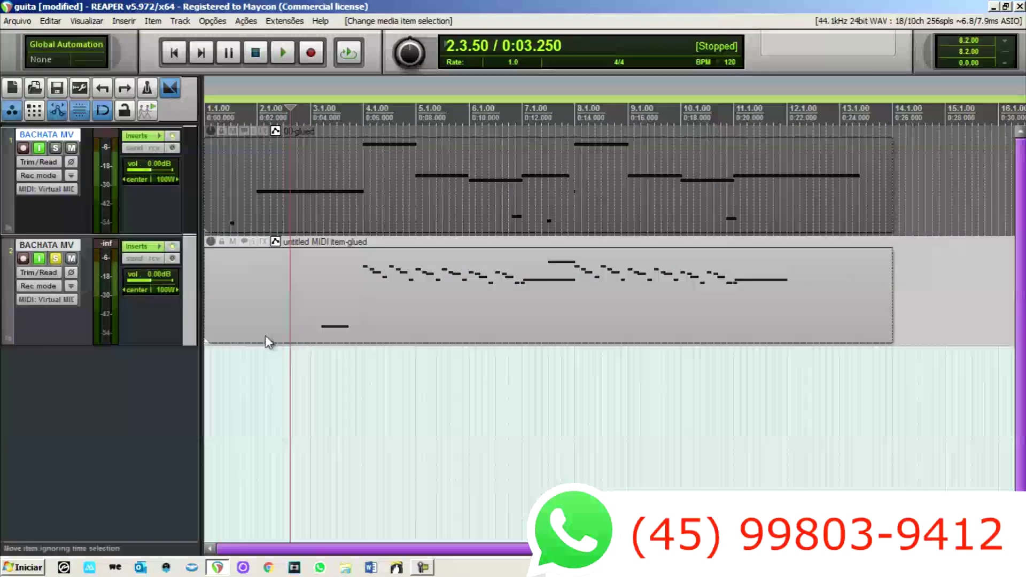
click(311, 356)
scroll(357, 351, up, 3)
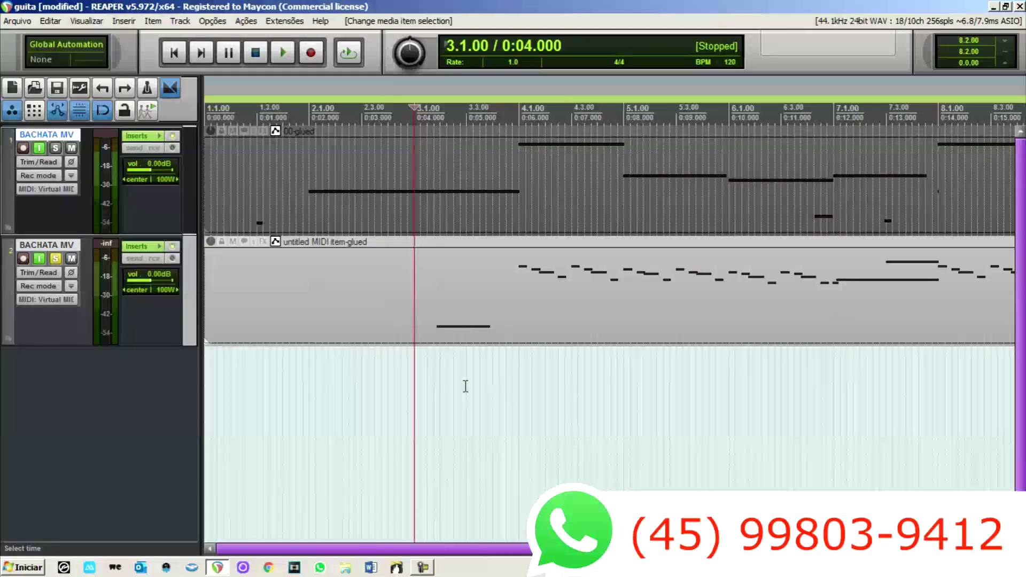
Step: Open the second track's Kontakt instrument, examine its coloured key zones and close the plug-in window
click(138, 246)
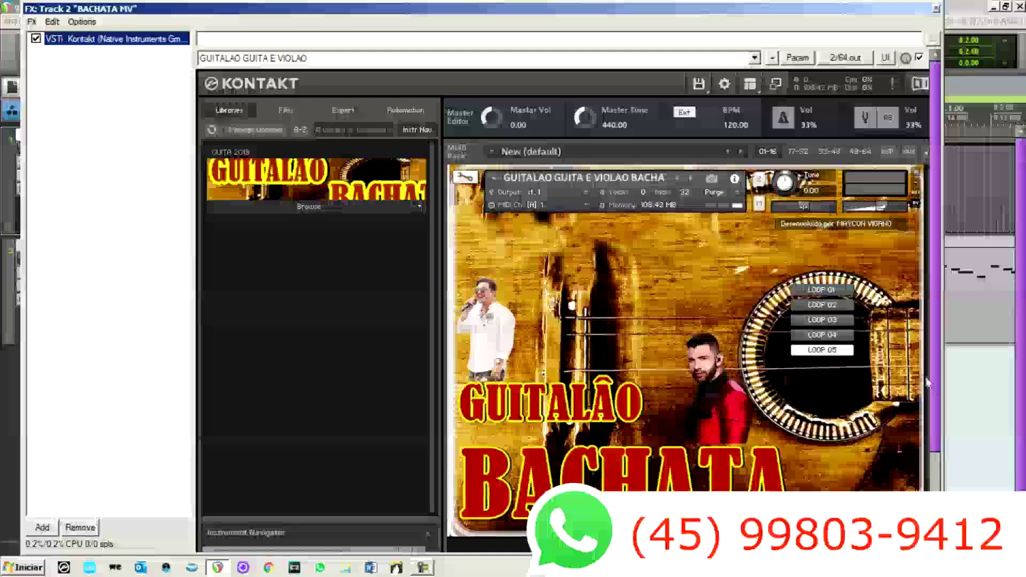
scroll(927, 382, down, 3)
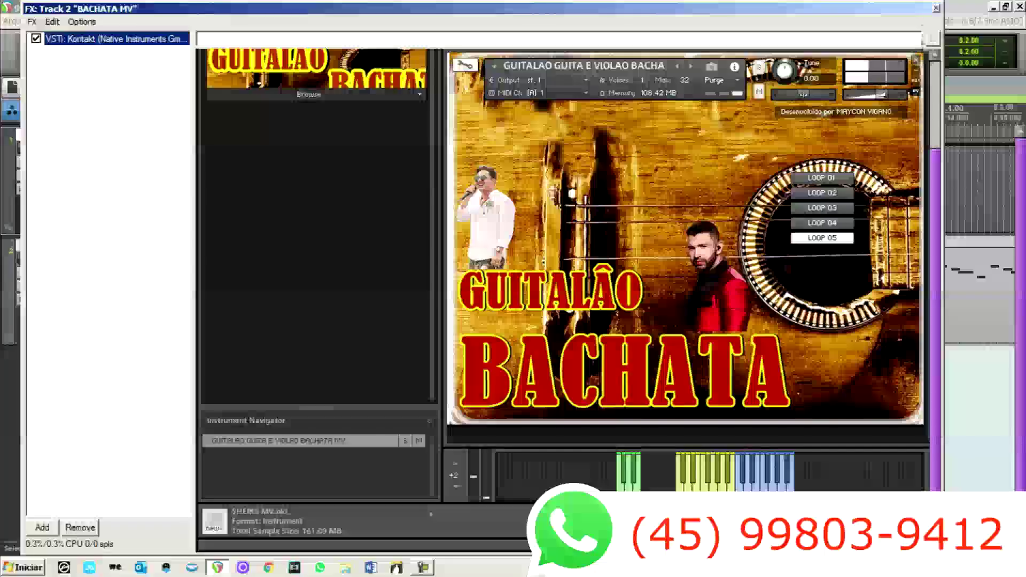
click(936, 9)
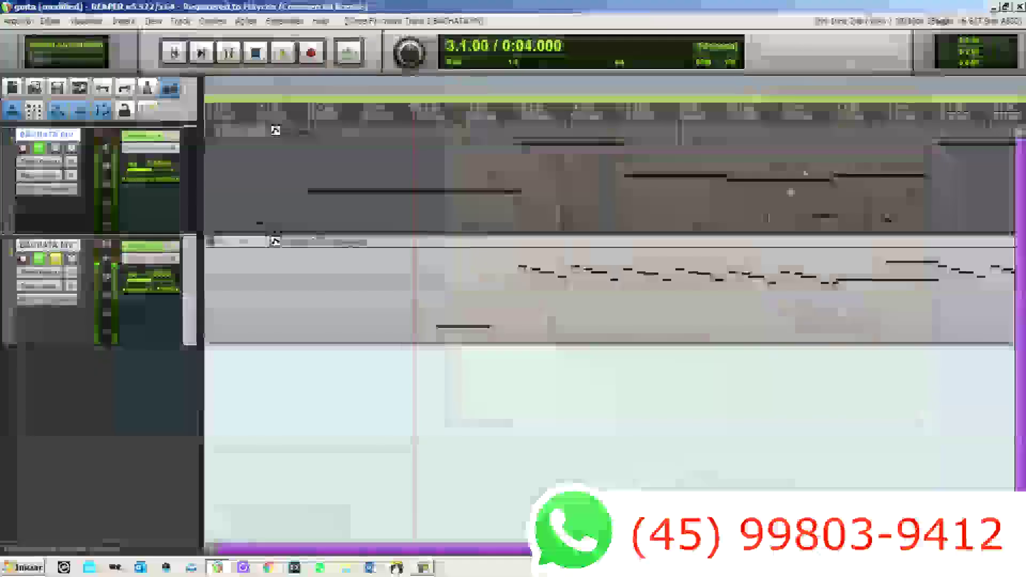
Step: Open the untitled MIDI item-glued take in the MIDI editor and play it from just before measure 4 and from the start of measure 7
click(844, 302)
double_click(844, 302)
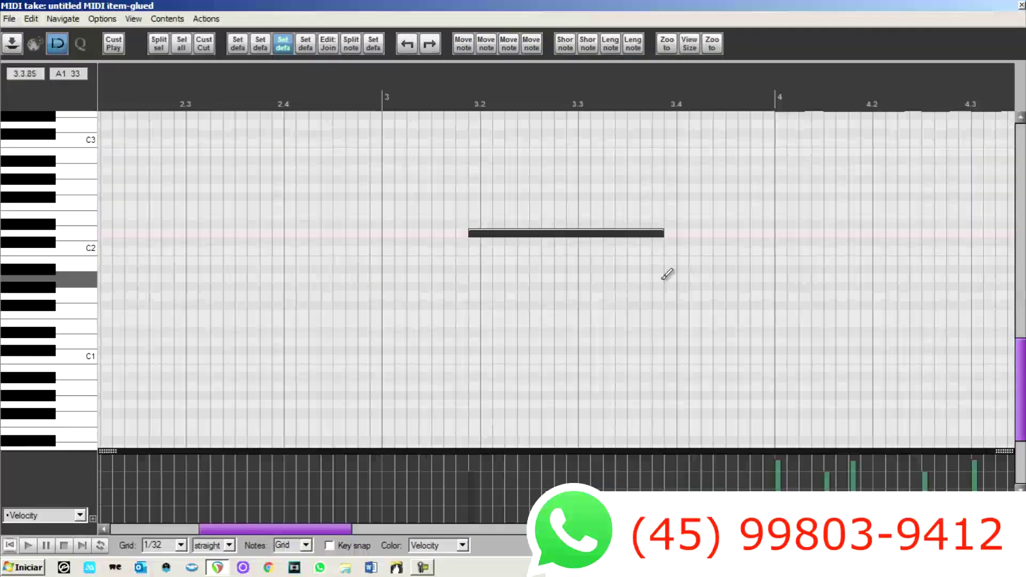
scroll(668, 274, down, 4)
drag(1020, 364, 1021, 241)
scroll(624, 103, down, 3)
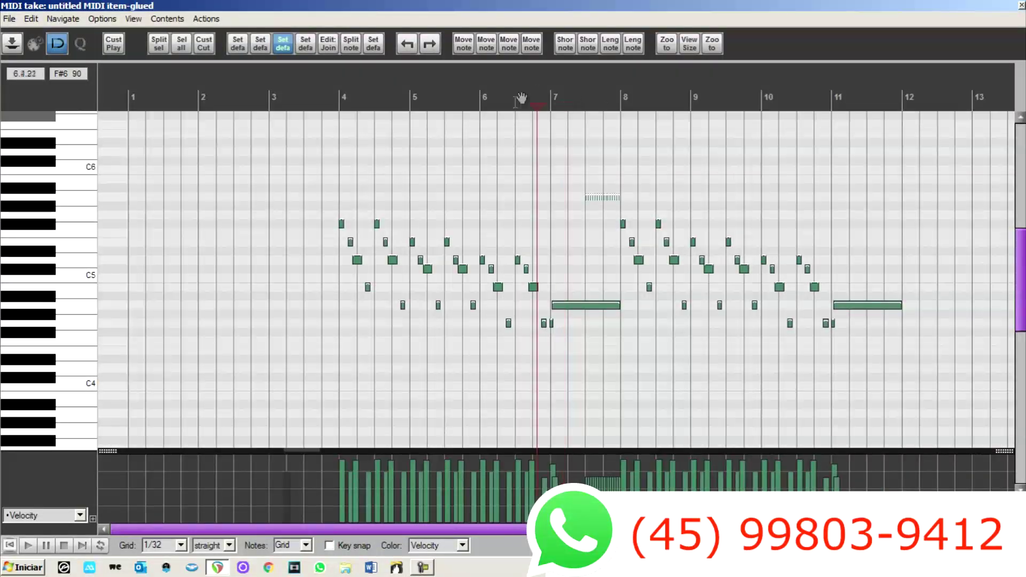
drag(521, 98, 201, 97)
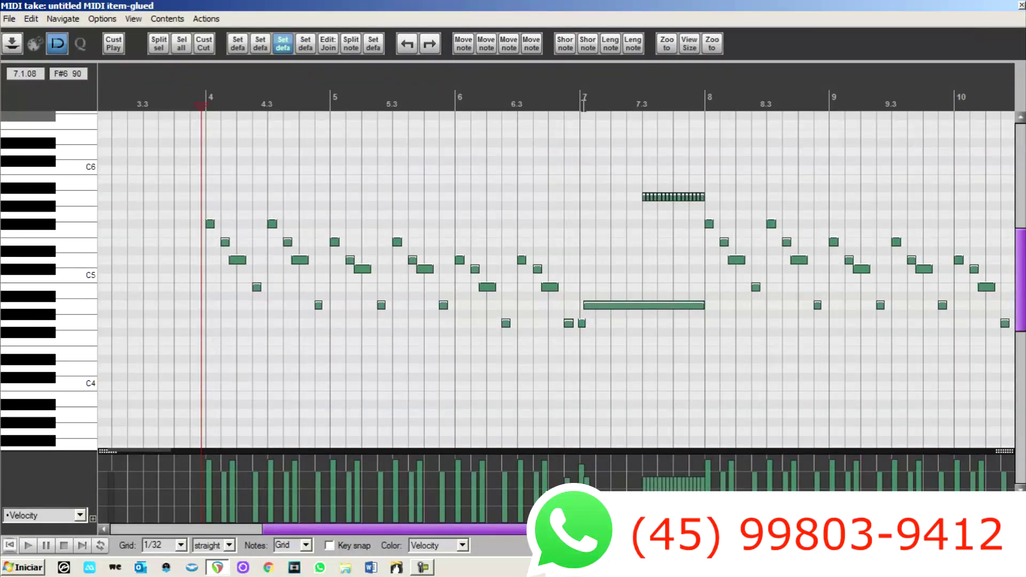
drag(584, 103, 640, 152)
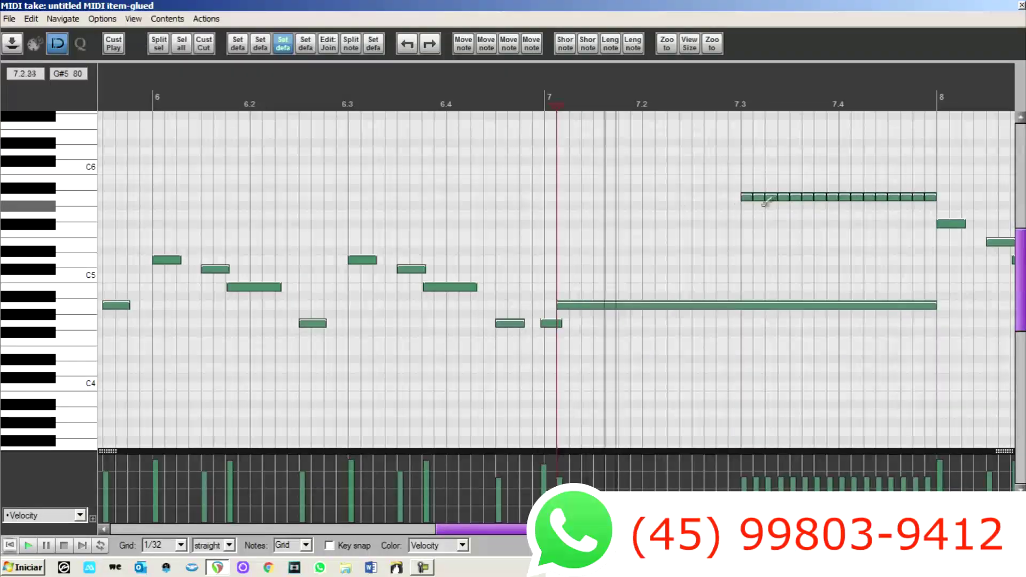
Step: Try painting rows of short 1/32 notes around C#6 ahead of measure 8, and undo the painted notes
click(703, 160)
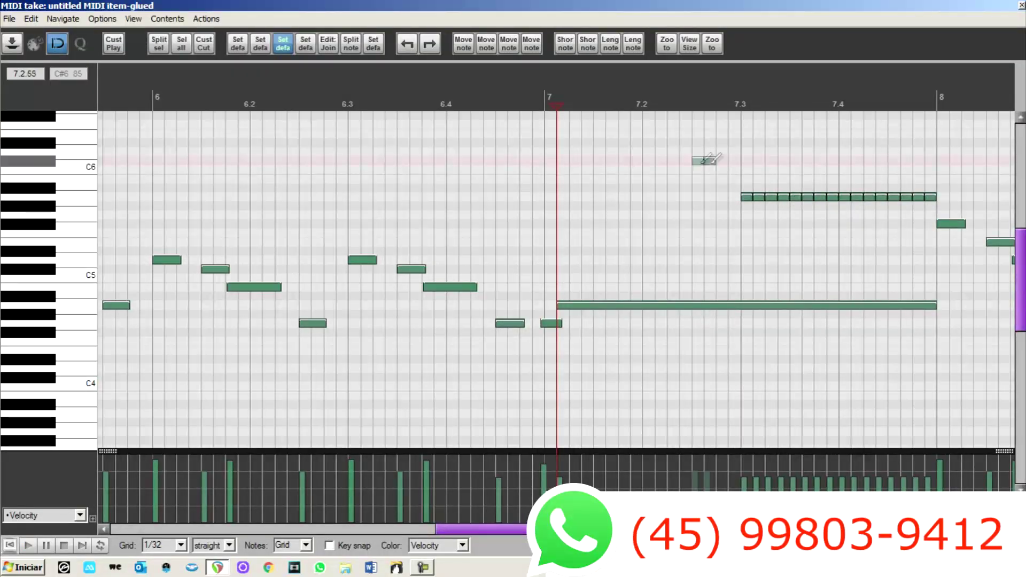
drag(704, 161, 940, 162)
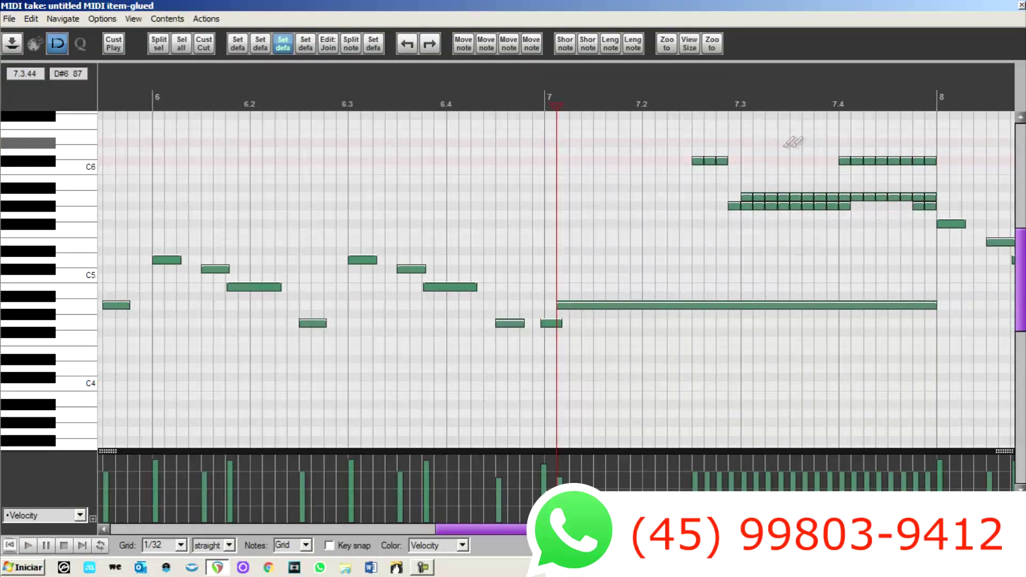
drag(786, 146, 834, 143)
key(ctrl+z)
key(ctrl+z)
key(ctrl+z)
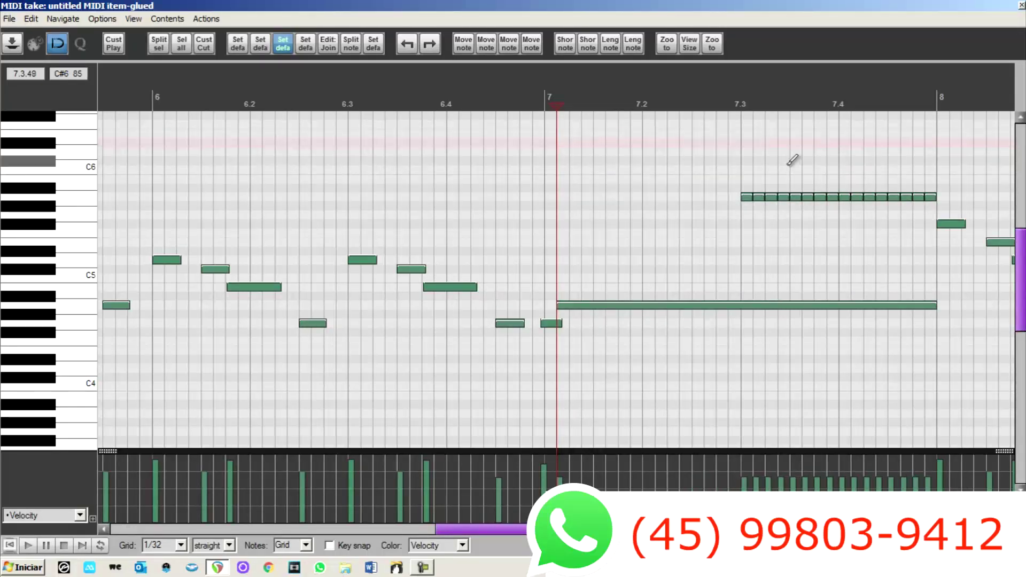
Step: Review the whole take, close the MIDI editor, and play the second track from 3.1.75, just before the long low note
scroll(834, 208, down, 3)
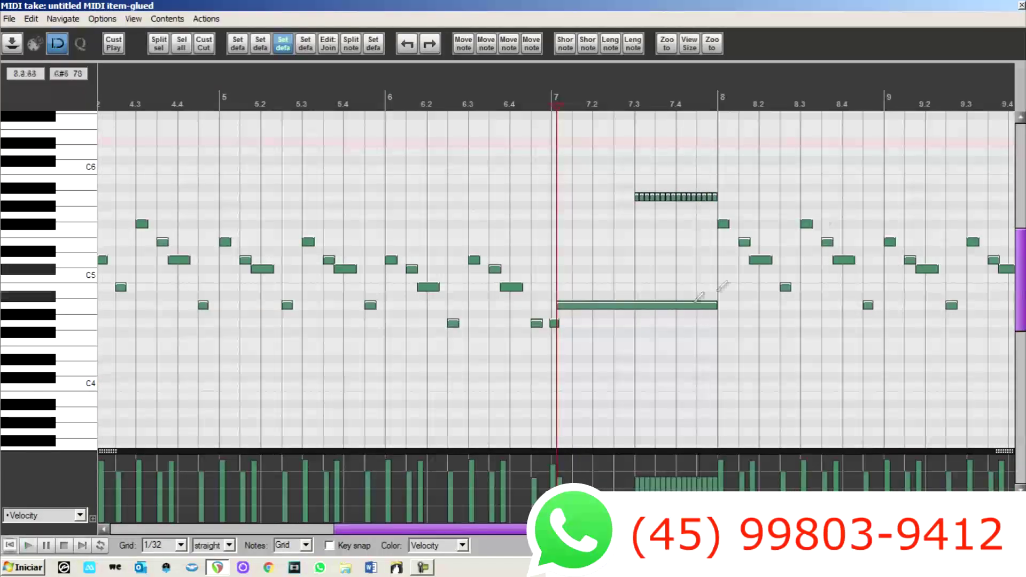
scroll(685, 348, down, 3)
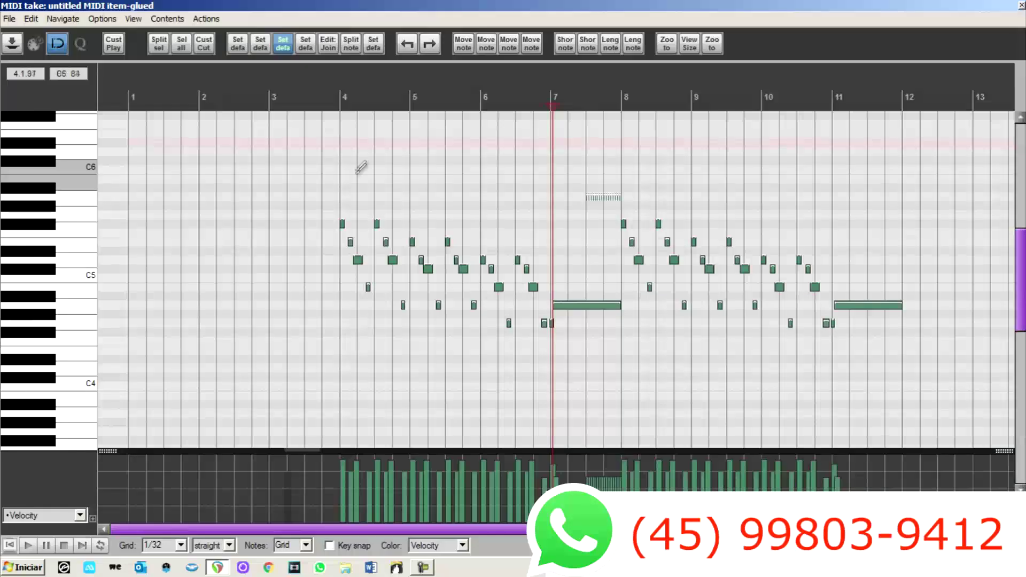
scroll(406, 289, up, 3)
scroll(406, 288, down, 3)
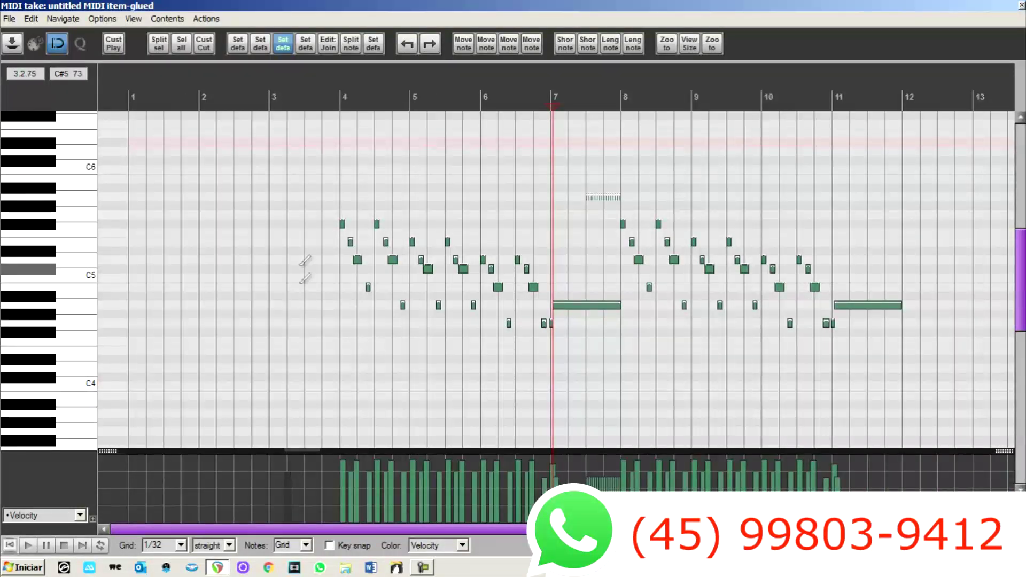
click(1021, 6)
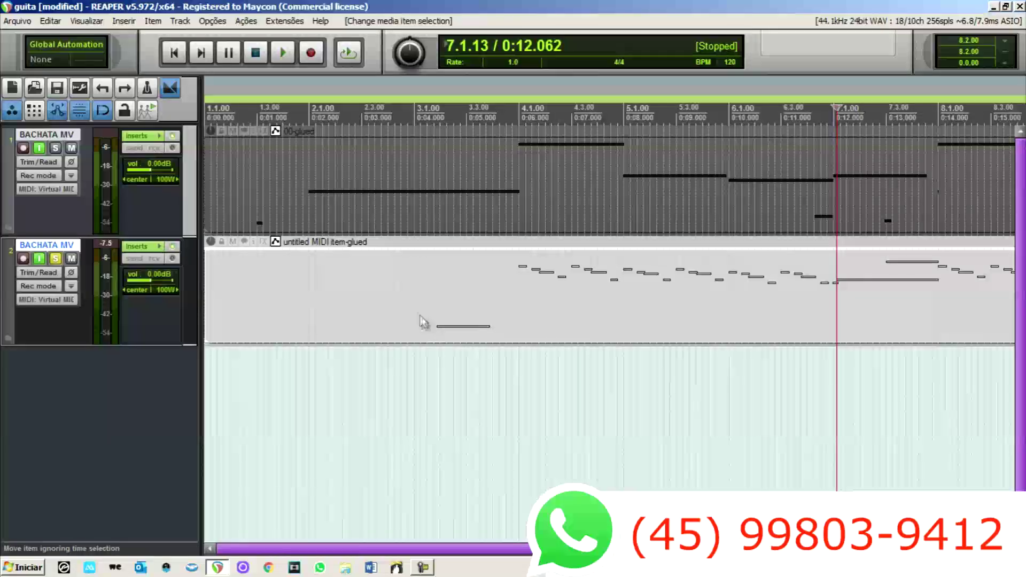
click(435, 328)
key(space)
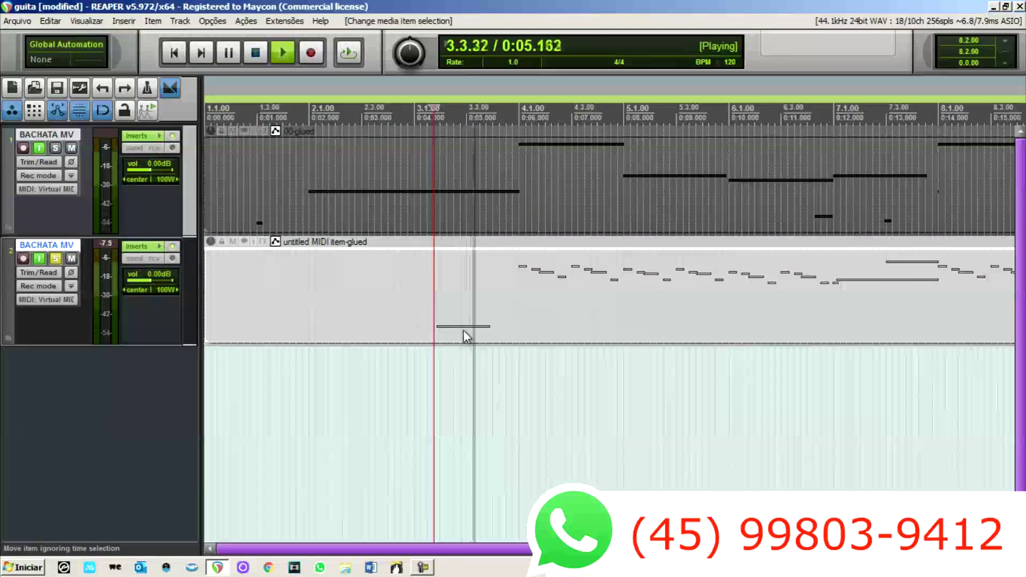
key(space)
Step: Reopen the second track's Kontakt window, check the loop selection and keyboard zones, and close it
click(144, 246)
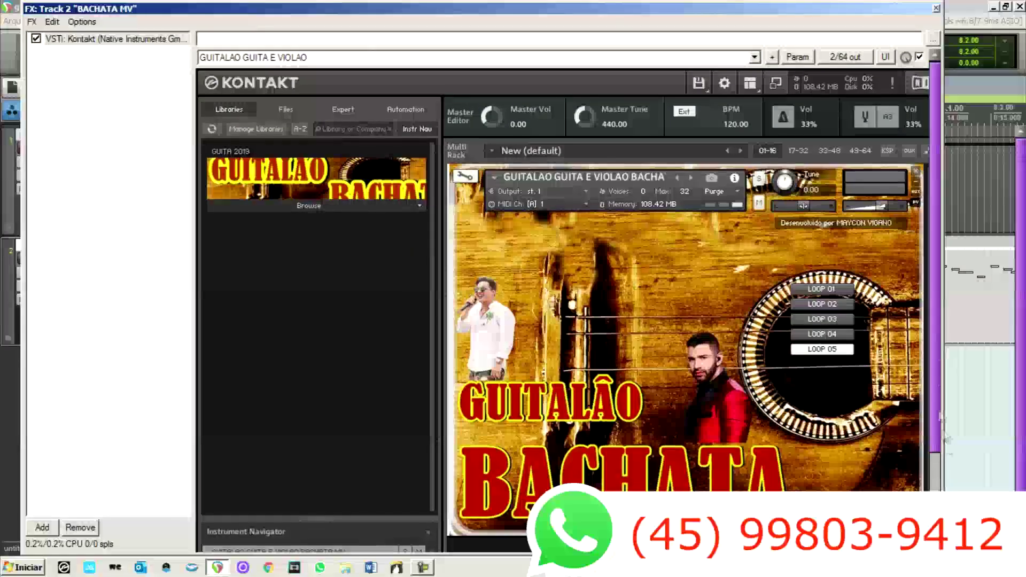
click(936, 483)
click(936, 484)
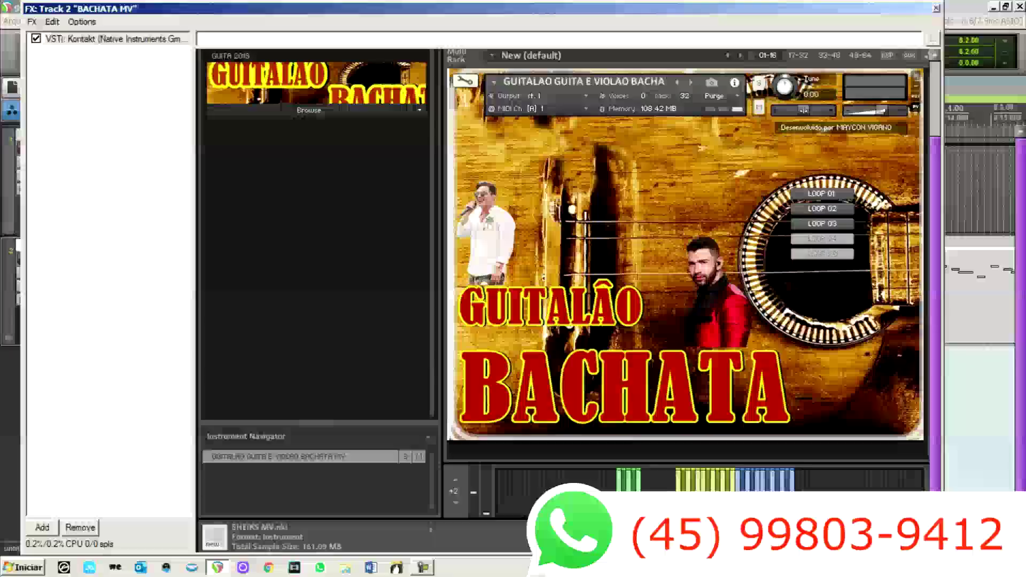
click(935, 9)
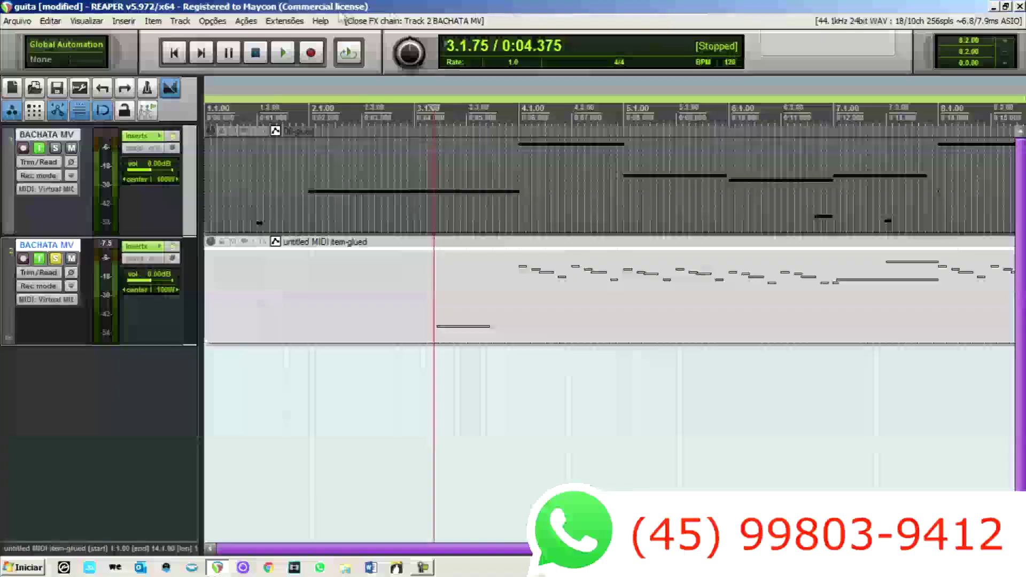
Step: Play briefly from the project start, and render the second track to a stereo stem track, muting the original
key(space)
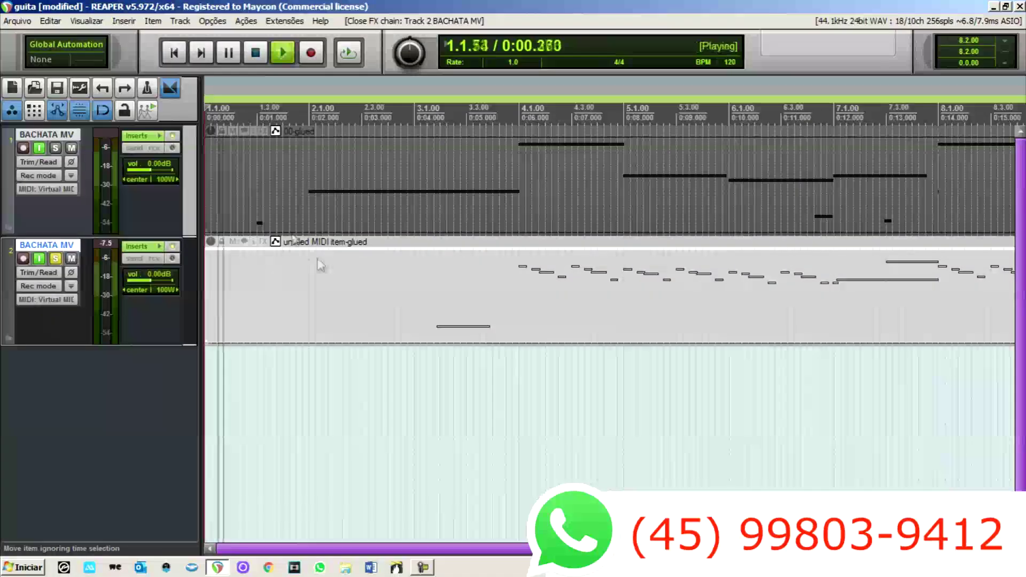
key(space)
scroll(249, 300, down, 4)
right_click(196, 312)
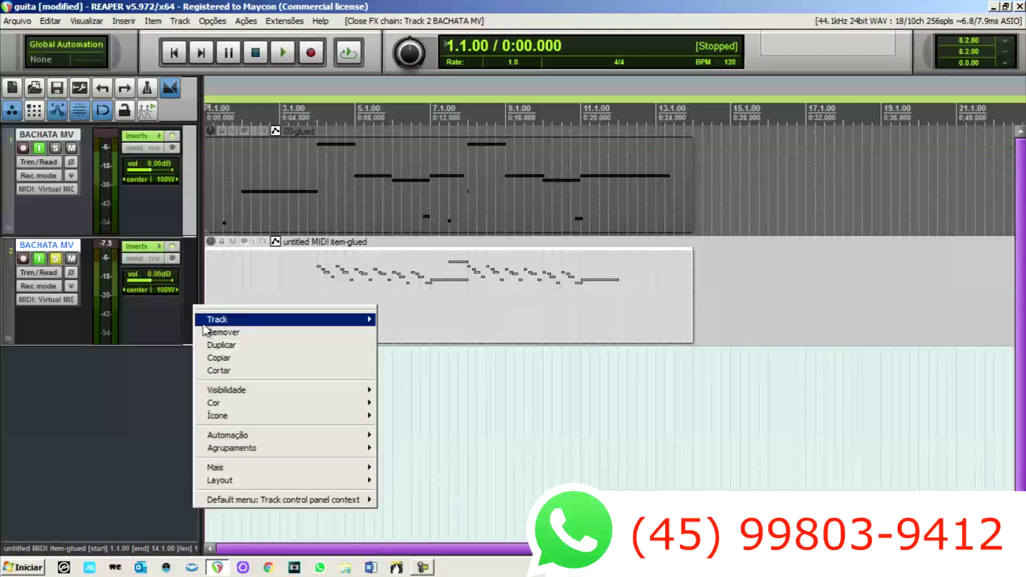
mouse_move(214, 319)
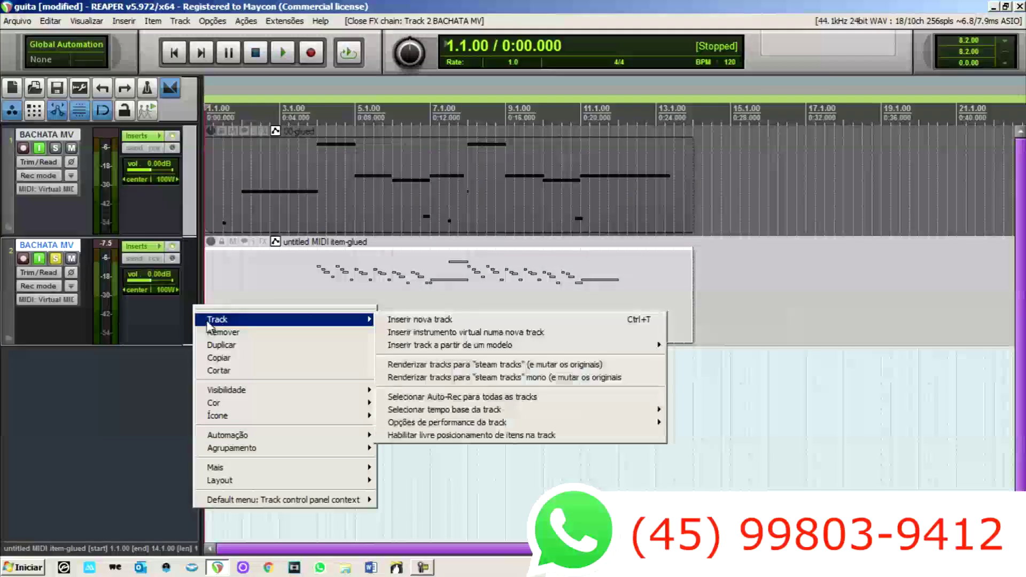
click(508, 365)
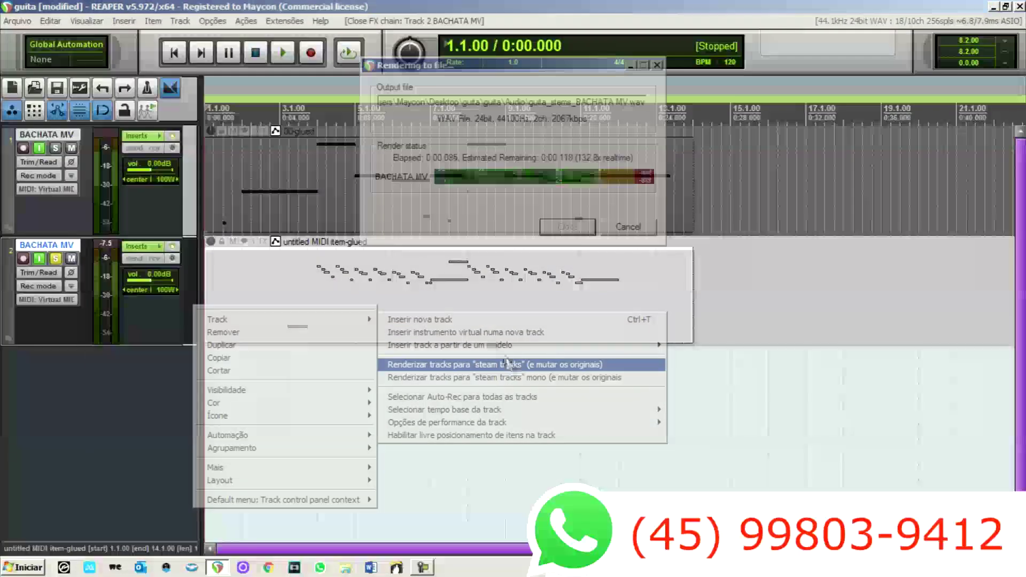
Step: Play the rendered BACHATA MV - stem audio from 4.1.00 and stop playback
click(319, 306)
key(space)
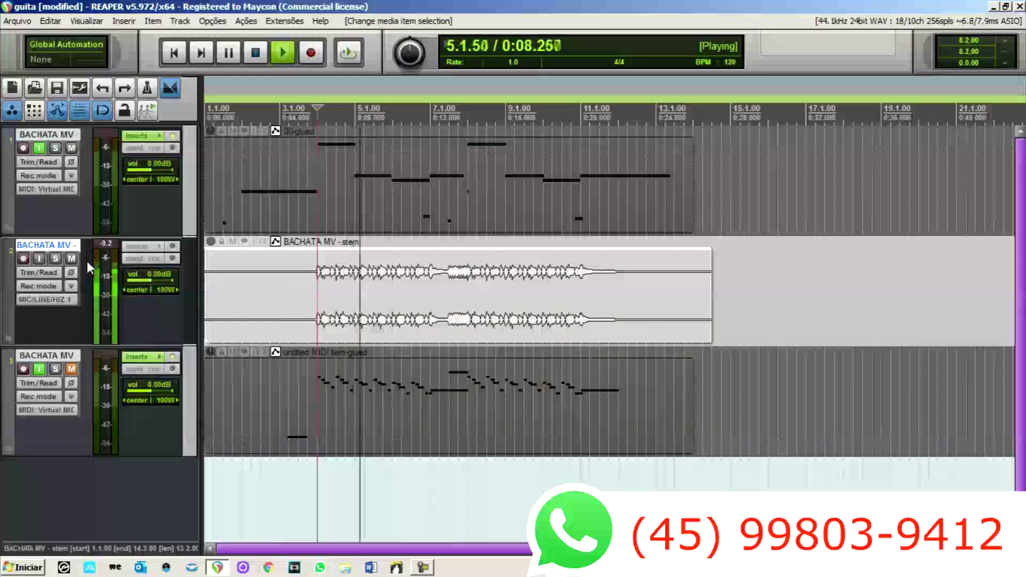
key(space)
Step: Solo the stem track and toggle its mute, and solo the first track alongside it
click(55, 258)
click(71, 259)
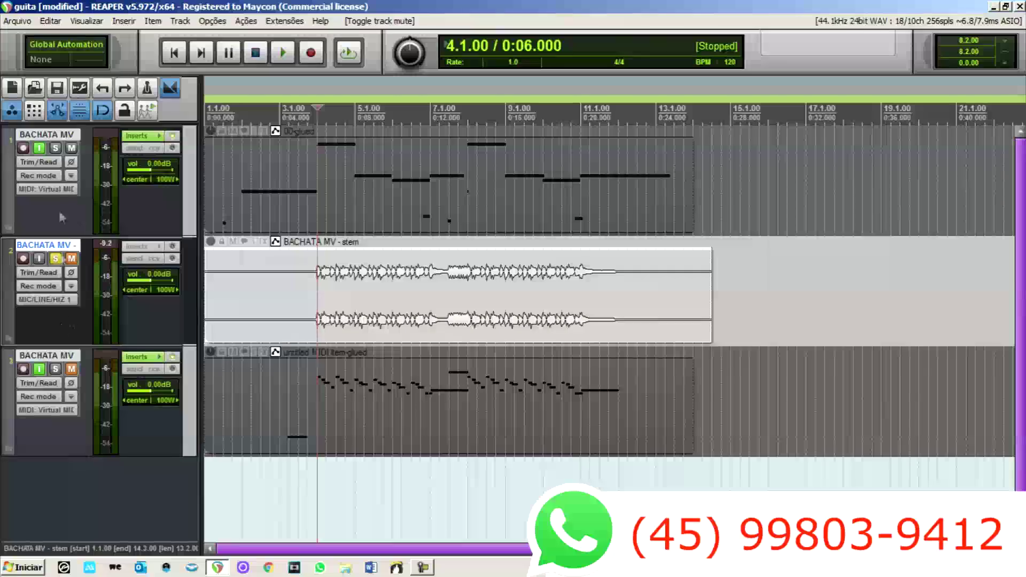
click(55, 147)
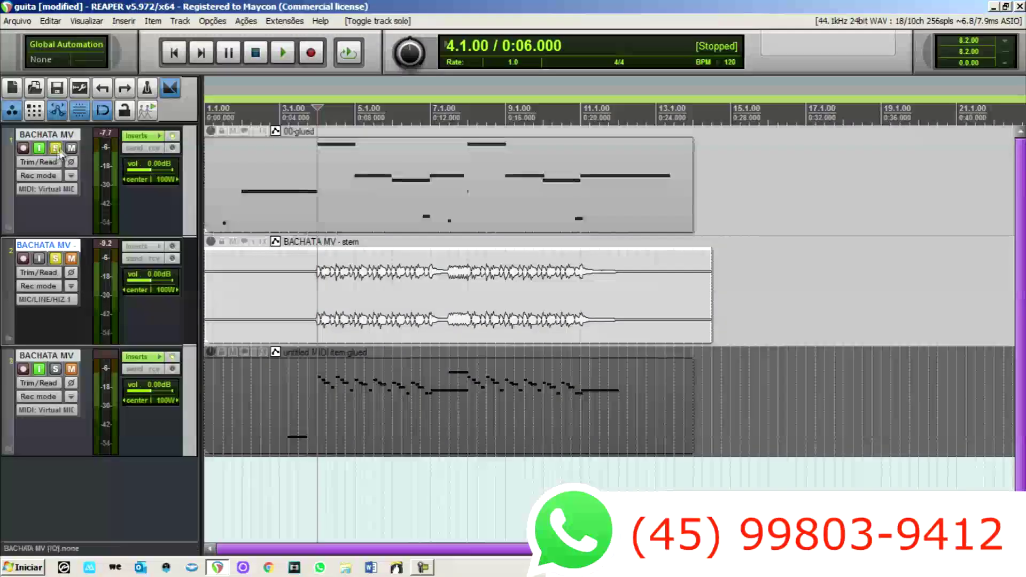
Step: Render the first track to a stereo stem track, muting the original
right_click(186, 170)
mouse_move(214, 181)
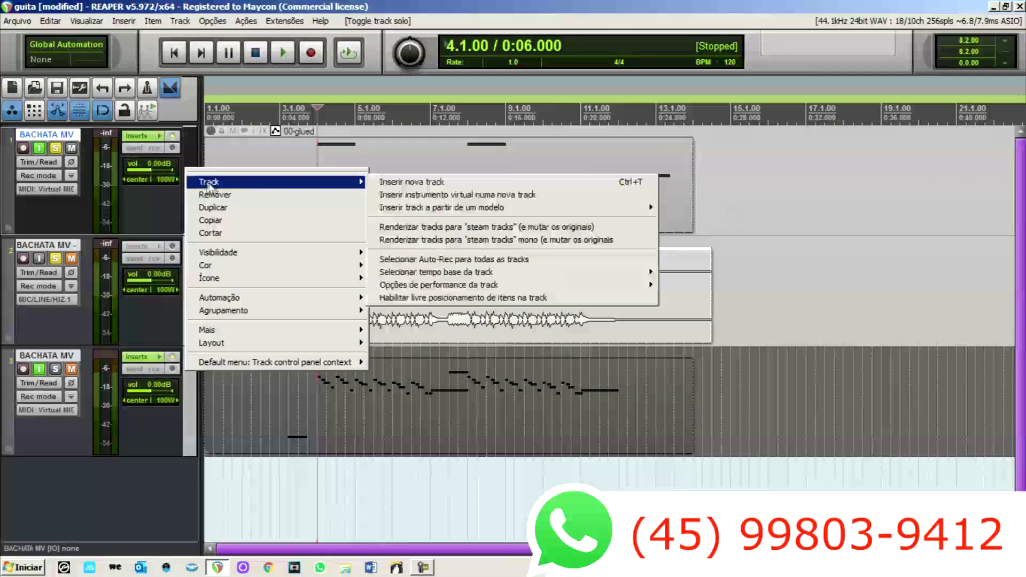
click(468, 233)
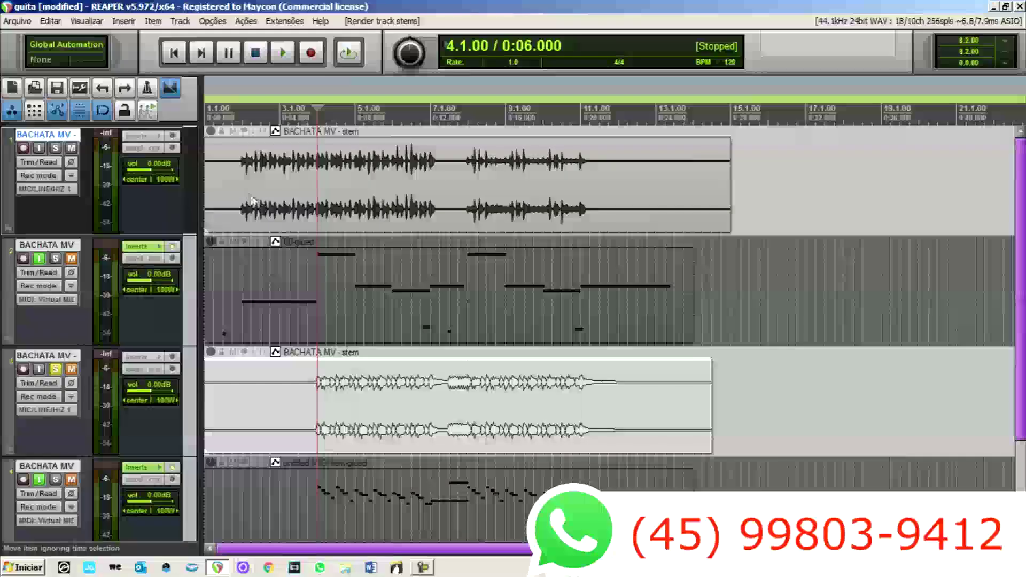
Step: Play both rendered BACHATA MV - stem tracks from 2.1.00, inspect the waveforms, and stop playback
click(243, 180)
scroll(243, 180, up, 4)
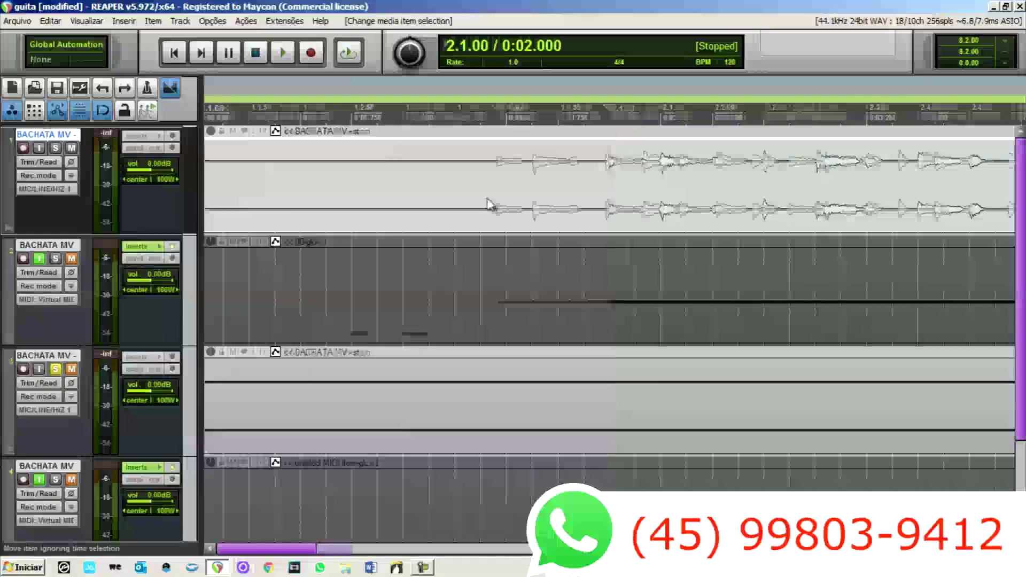
scroll(497, 179, down, 5)
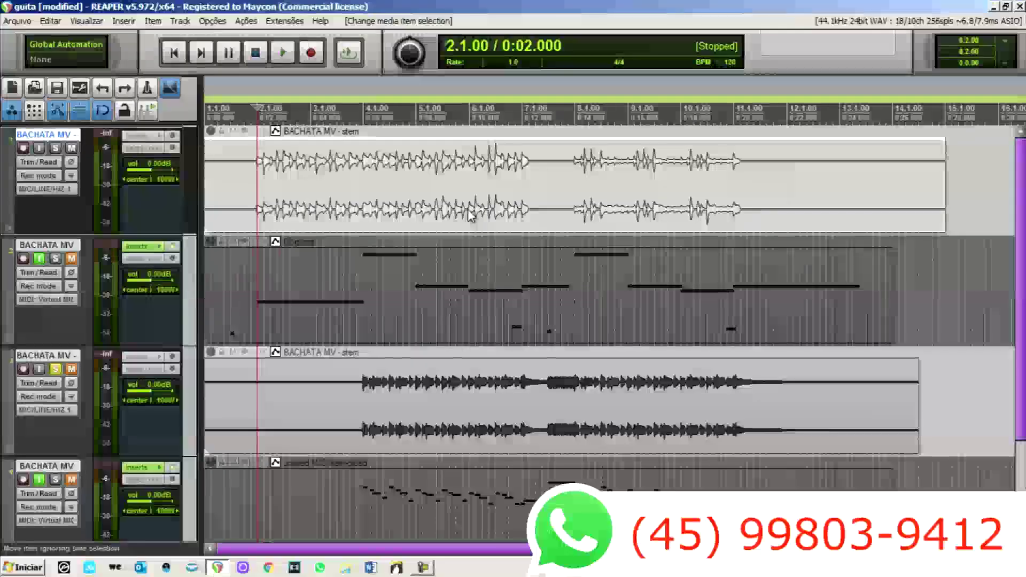
scroll(468, 213, up, 2)
key(space)
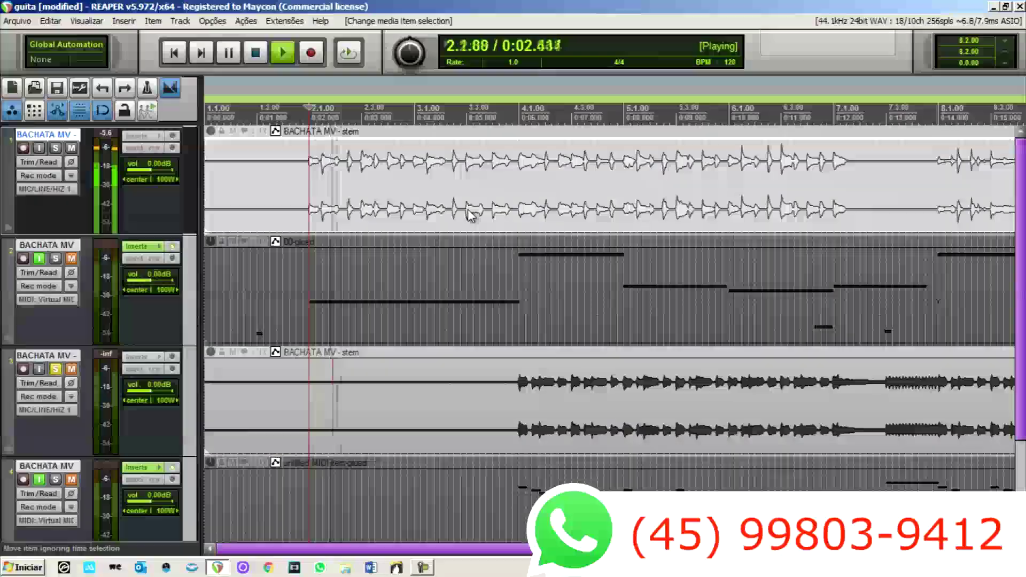
scroll(499, 197, up, 4)
scroll(497, 193, up, 3)
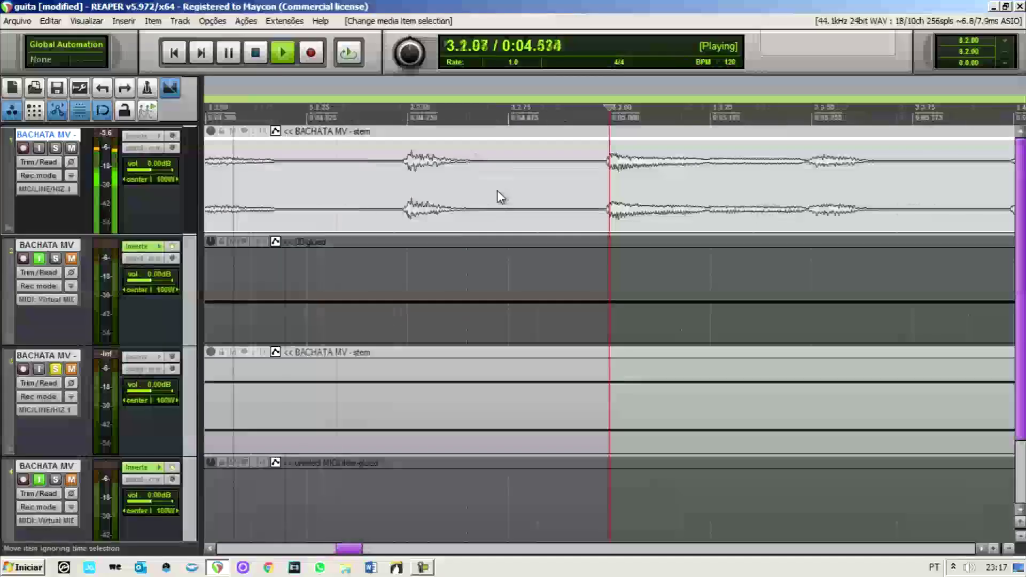
scroll(500, 185, down, 10)
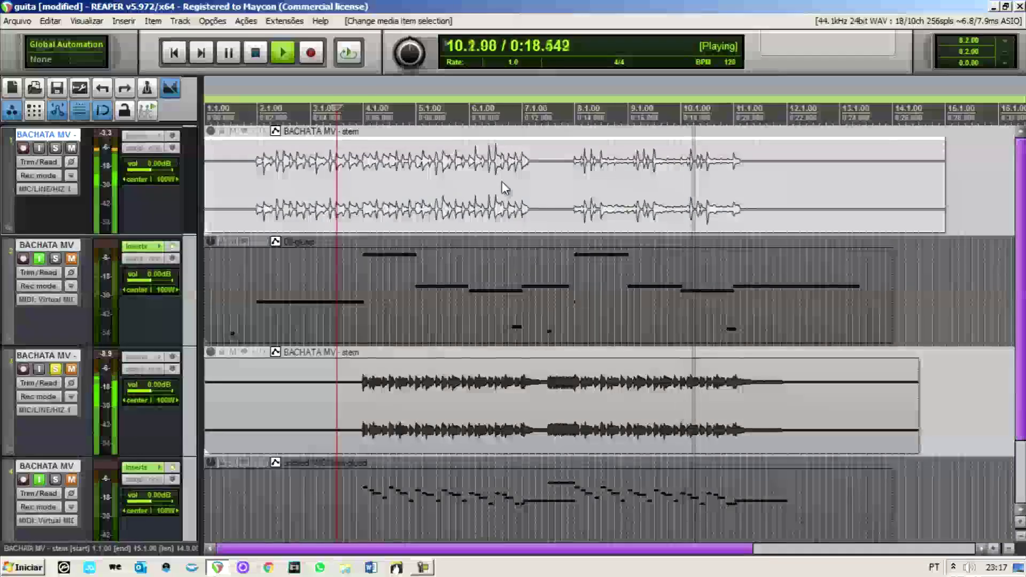
key(space)
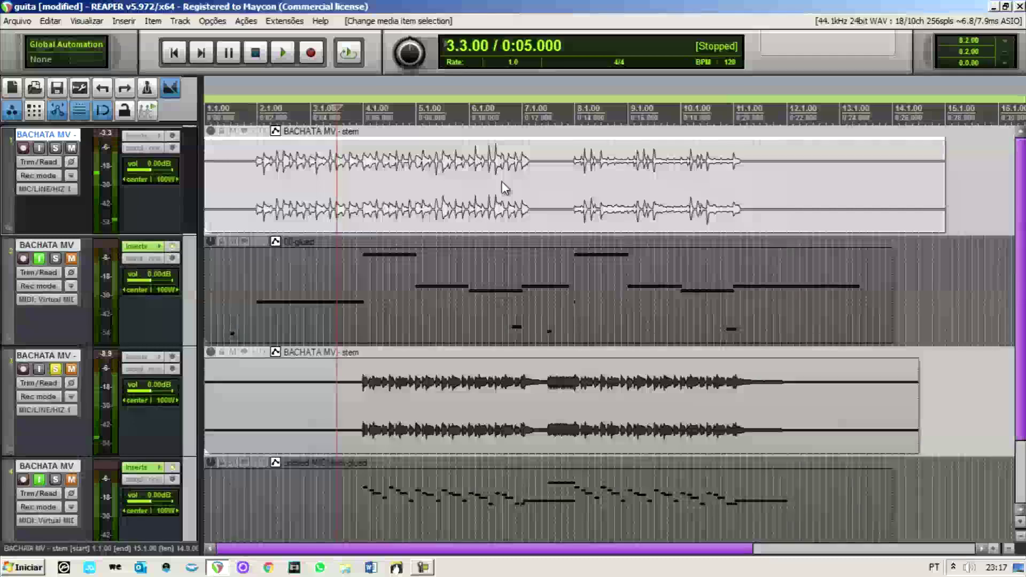
Step: Undo the first track's stem render, and delete the second track's rendered stem track
key(ctrl+z)
key(ctrl+z)
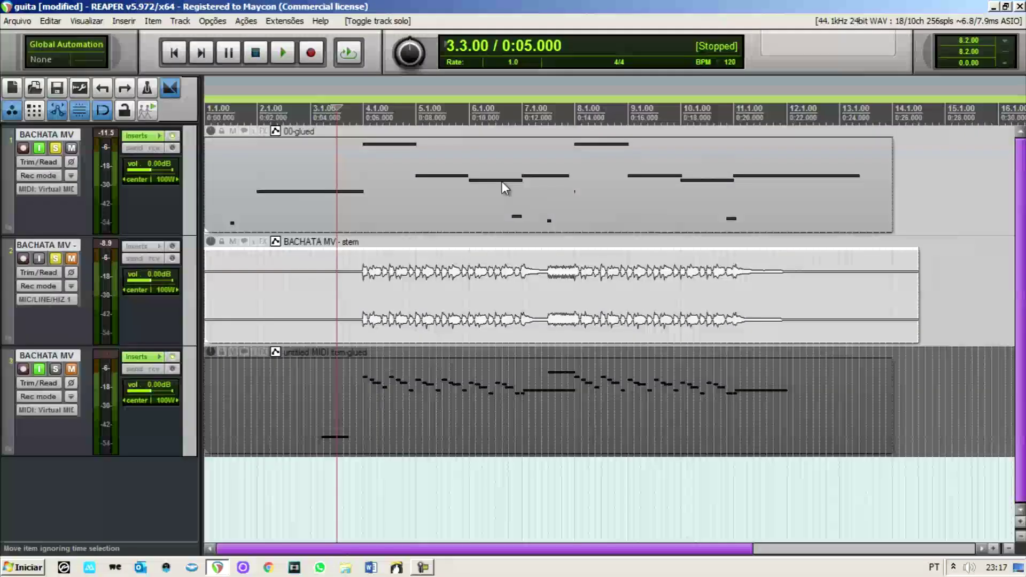
click(188, 312)
key(Delete)
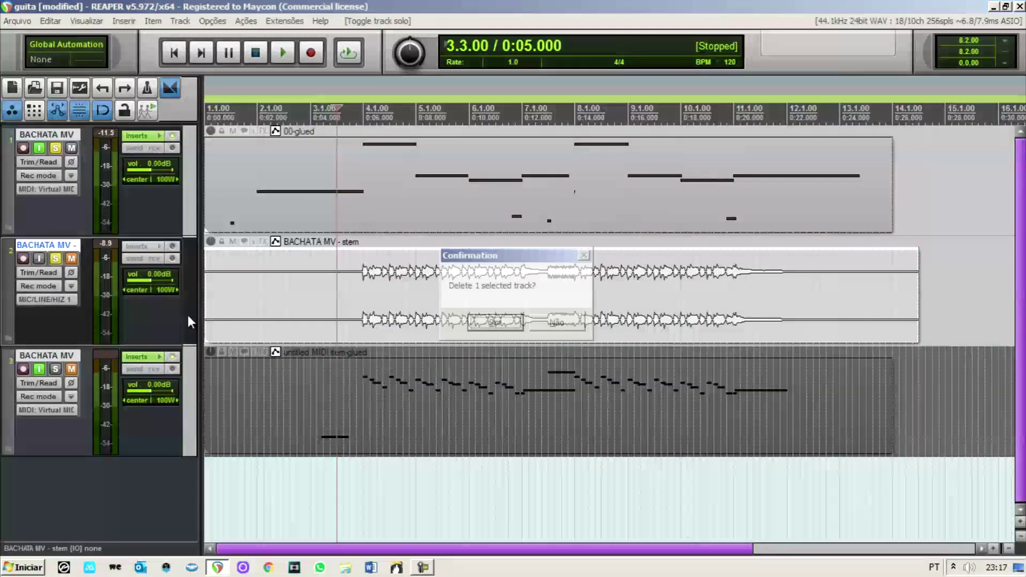
click(510, 325)
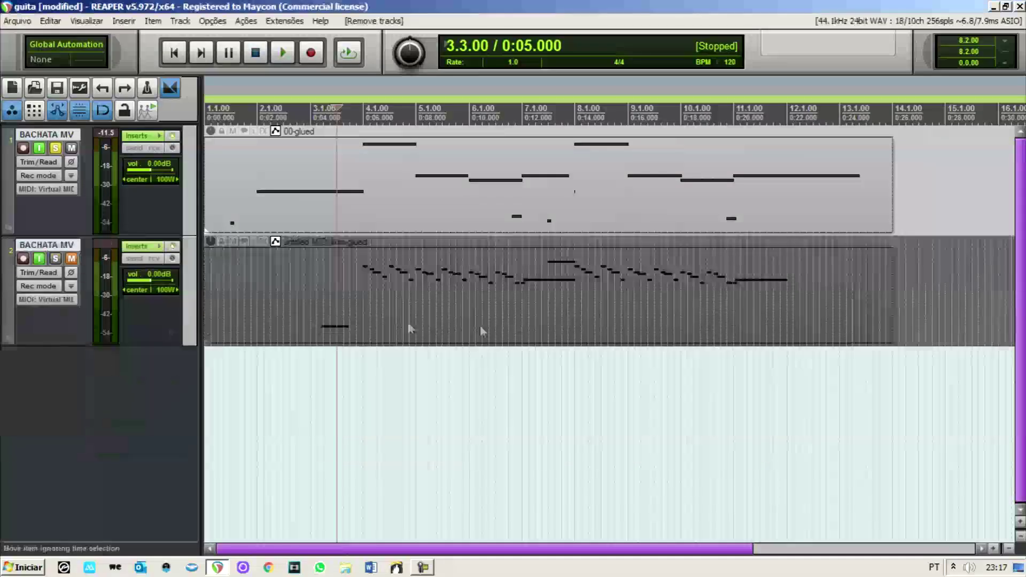
Step: Unmute the second MIDI track and turn off solo on the first track
click(73, 259)
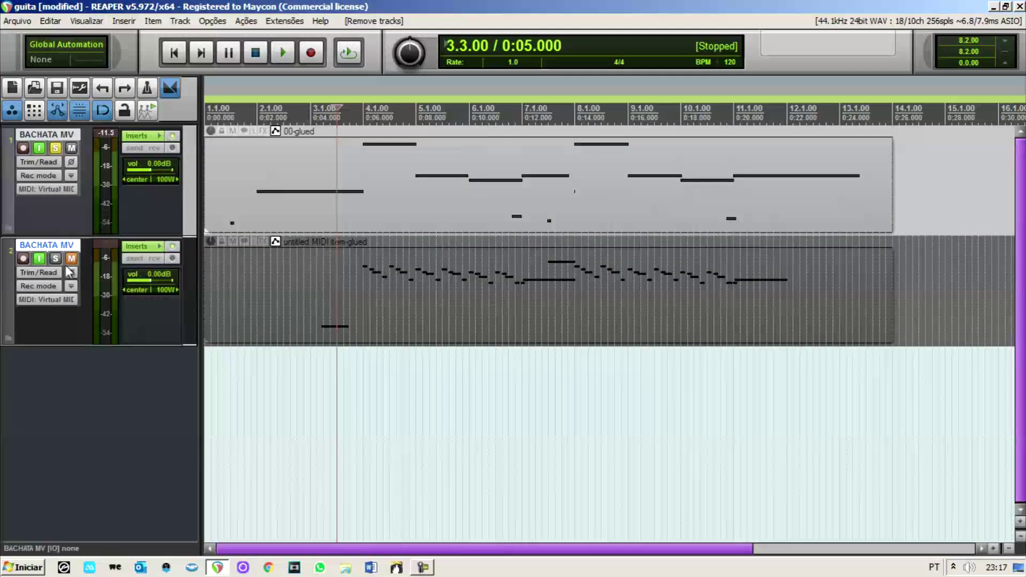
click(55, 148)
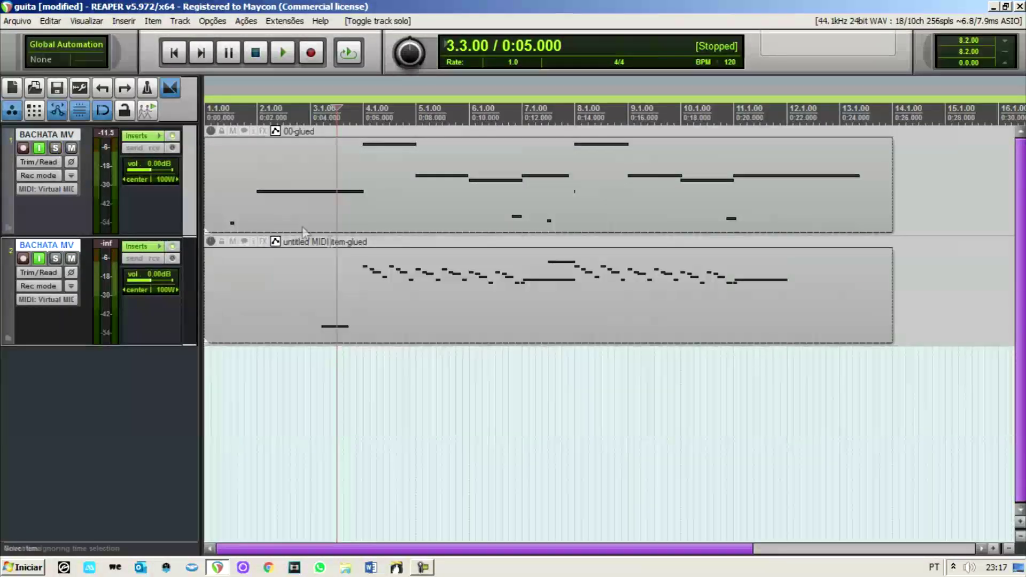
Step: Place the edit cursor at 1.3.00, and check the BPM in the second track's Kontakt window before closing it
click(233, 359)
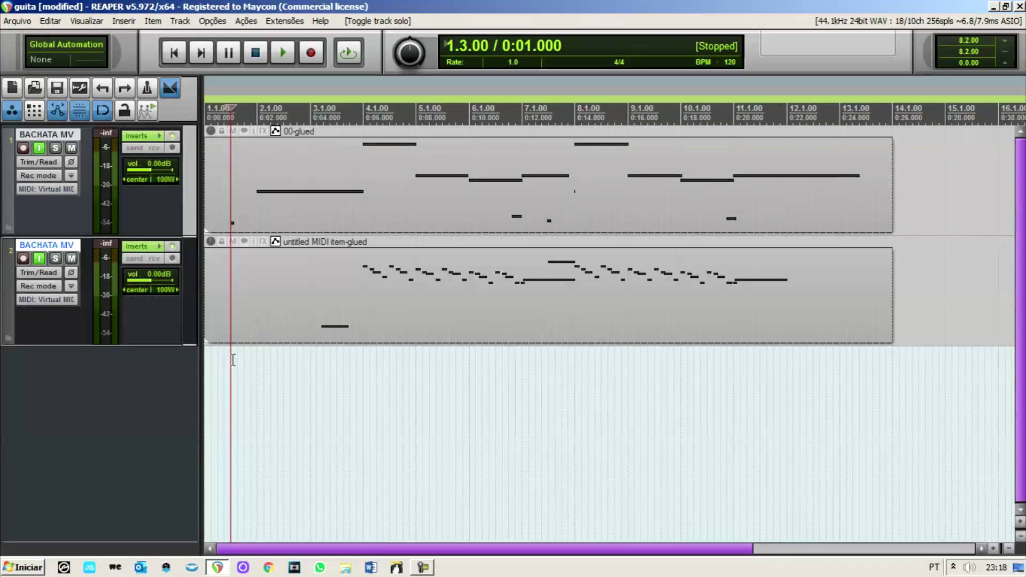
click(136, 246)
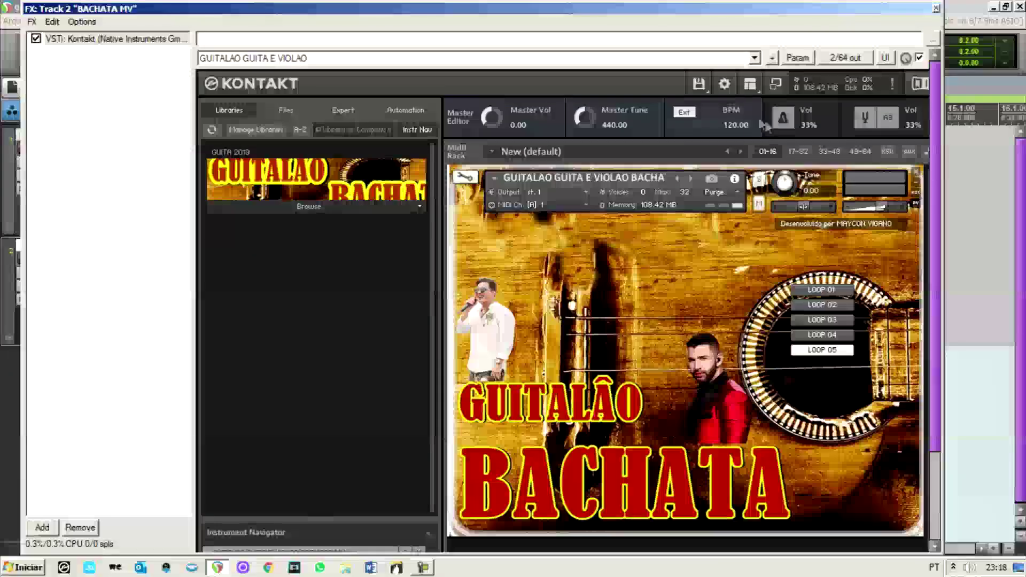
click(936, 9)
Step: Play both tracks from 1.3.00 at a project tempo of 140 BPM, stop, and undo the tempo change
click(732, 63)
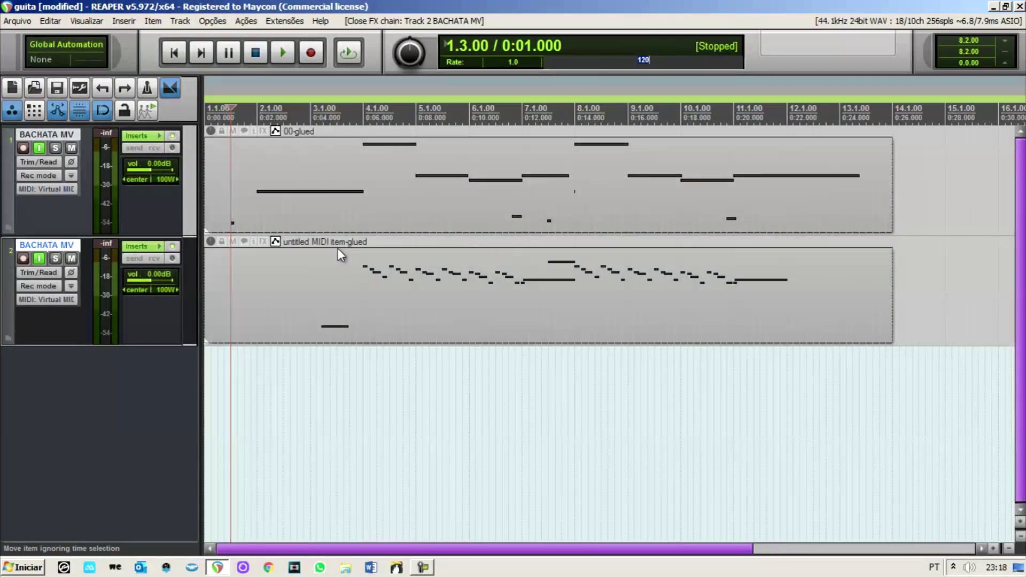
text(140)
key(Return)
key(space)
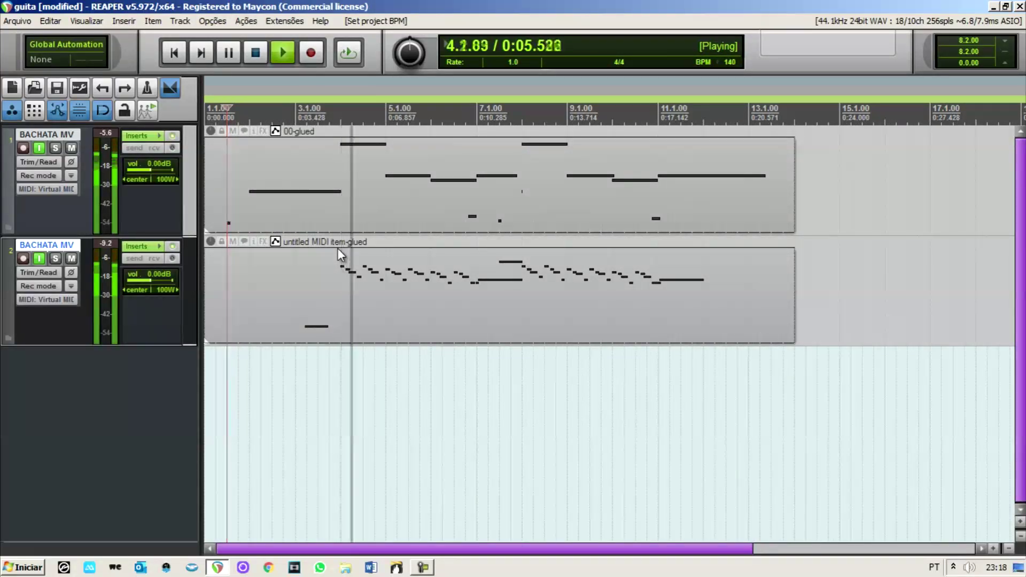
key(space)
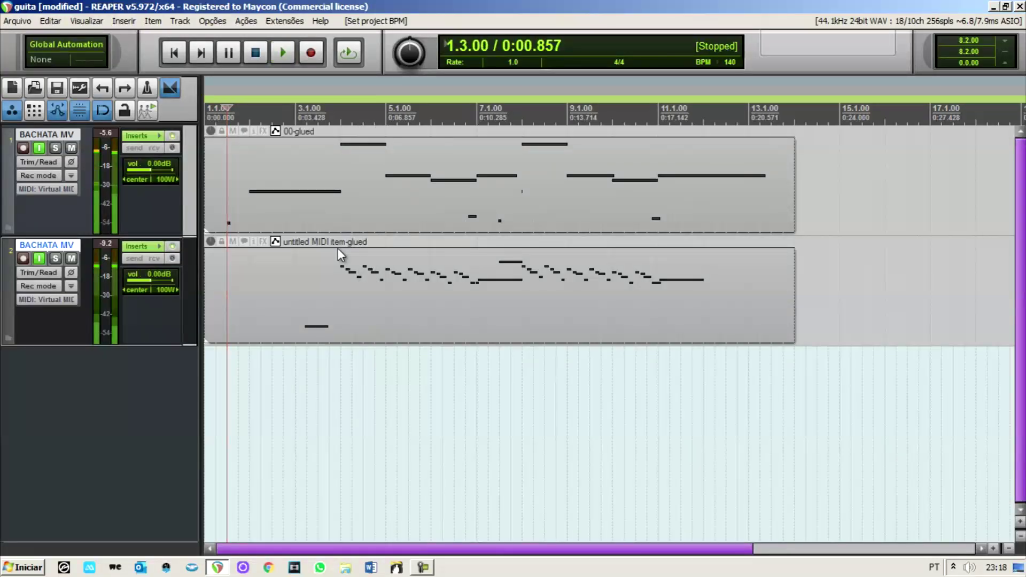
key(ctrl+z)
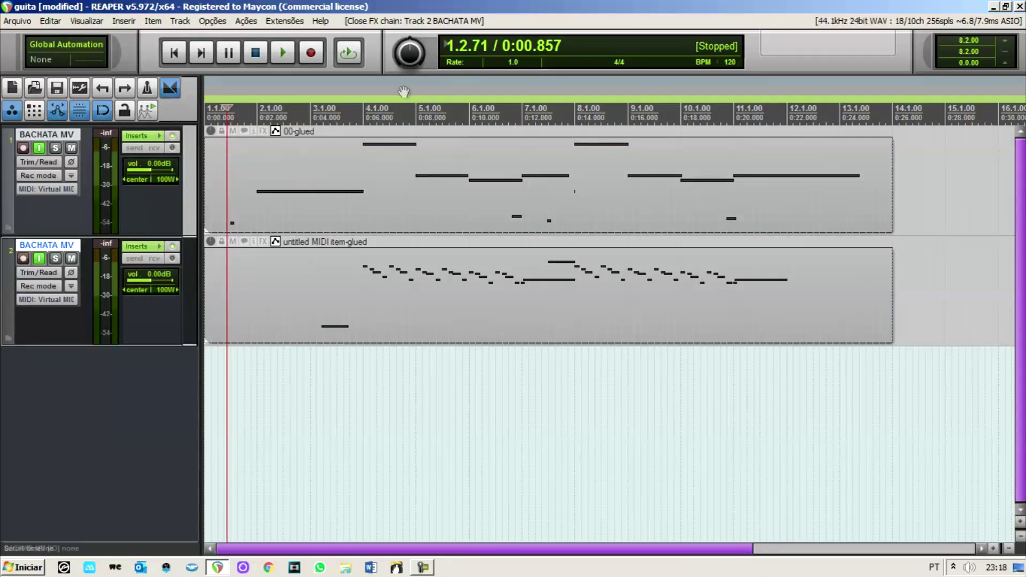
Step: Open the first track's Kontakt window, check its BPM and loop selection, and close it
click(143, 133)
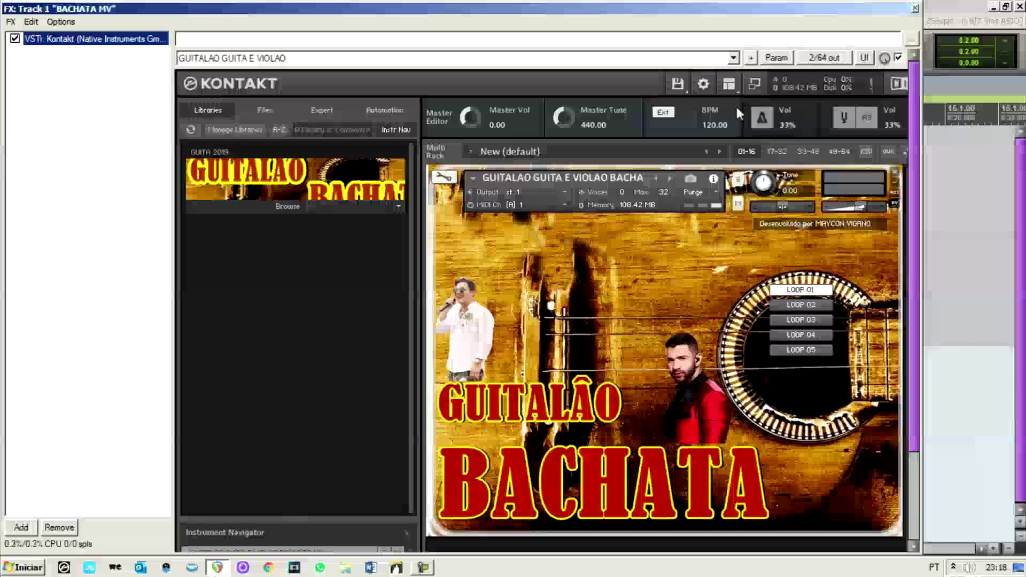
click(915, 8)
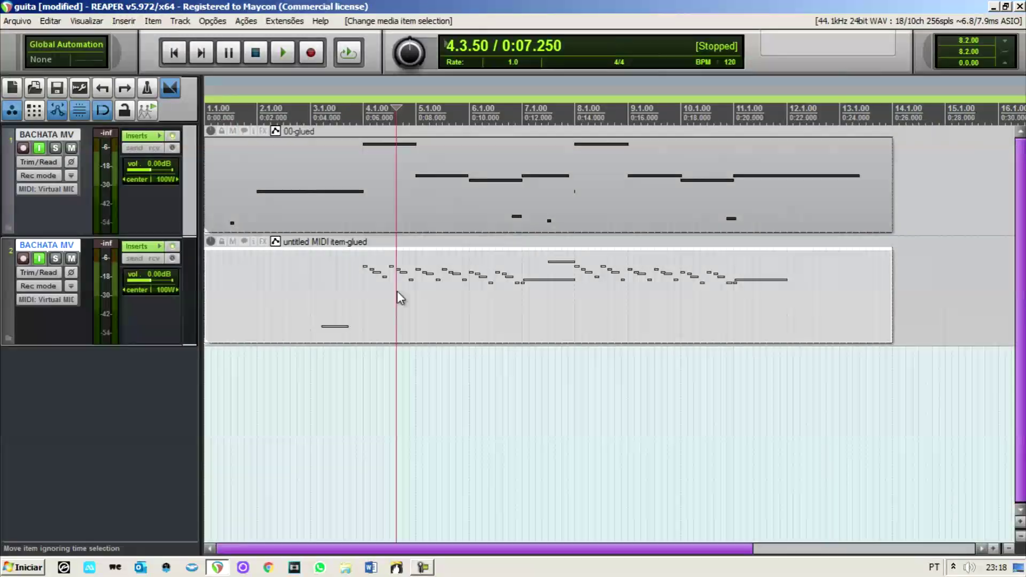
Step: Open the second track's MIDI item for editing, examine the first melody note at measure 4, and close the editor
scroll(397, 291, up, 4)
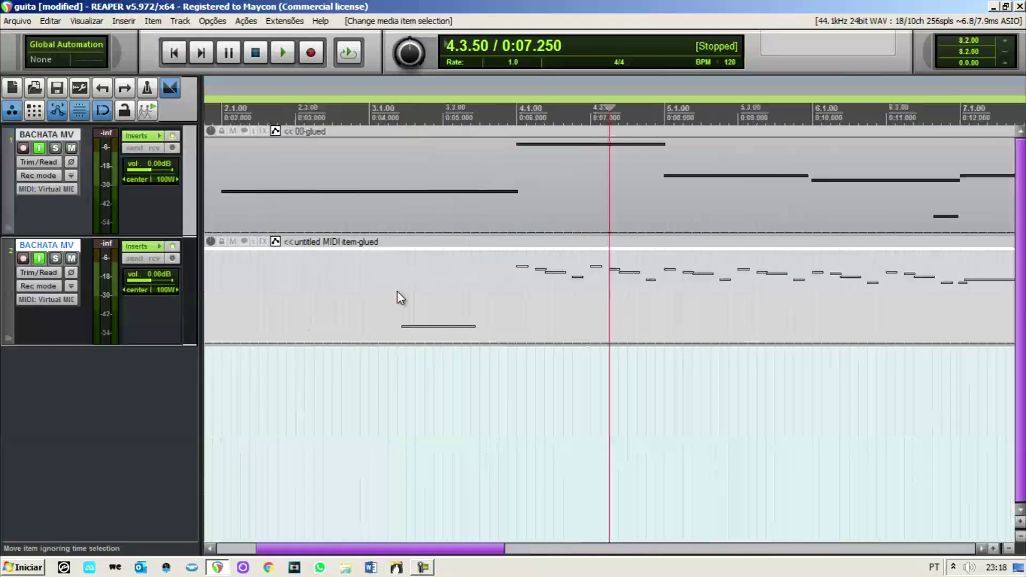
double_click(518, 289)
click(344, 219)
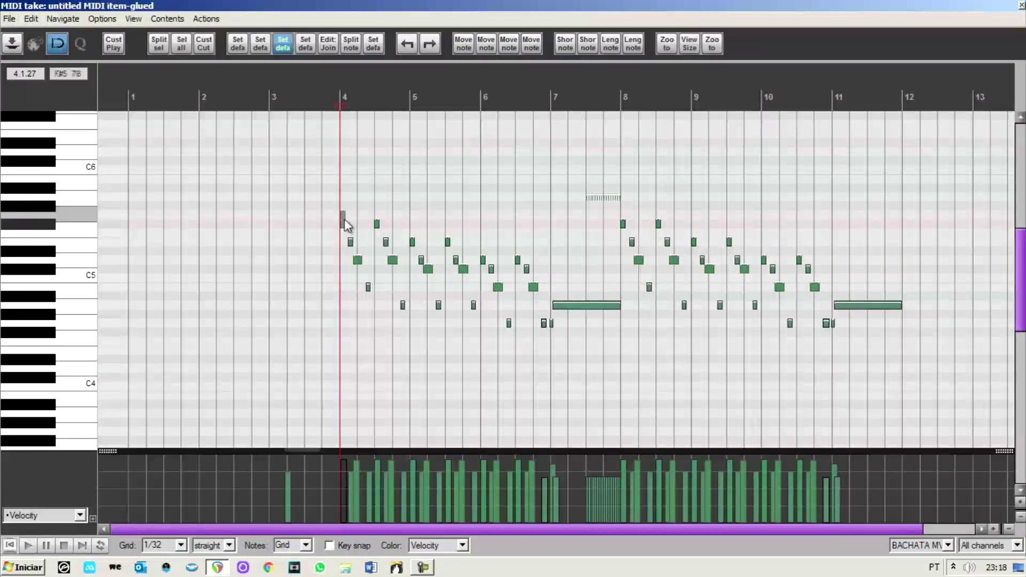
click(1021, 7)
scroll(438, 315, down, 3)
click(376, 412)
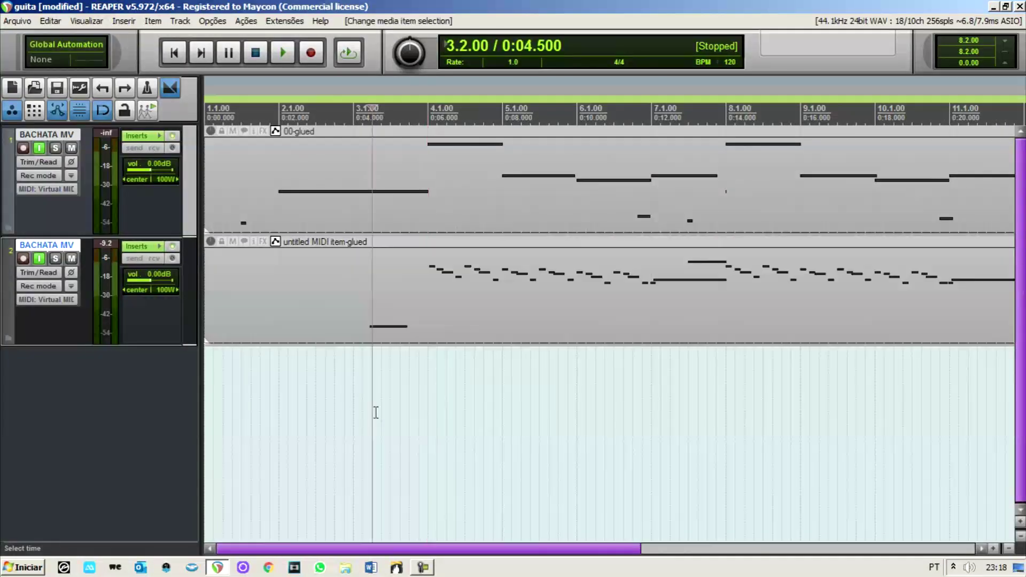
scroll(376, 412, down, 3)
click(219, 369)
scroll(220, 373, up, 2)
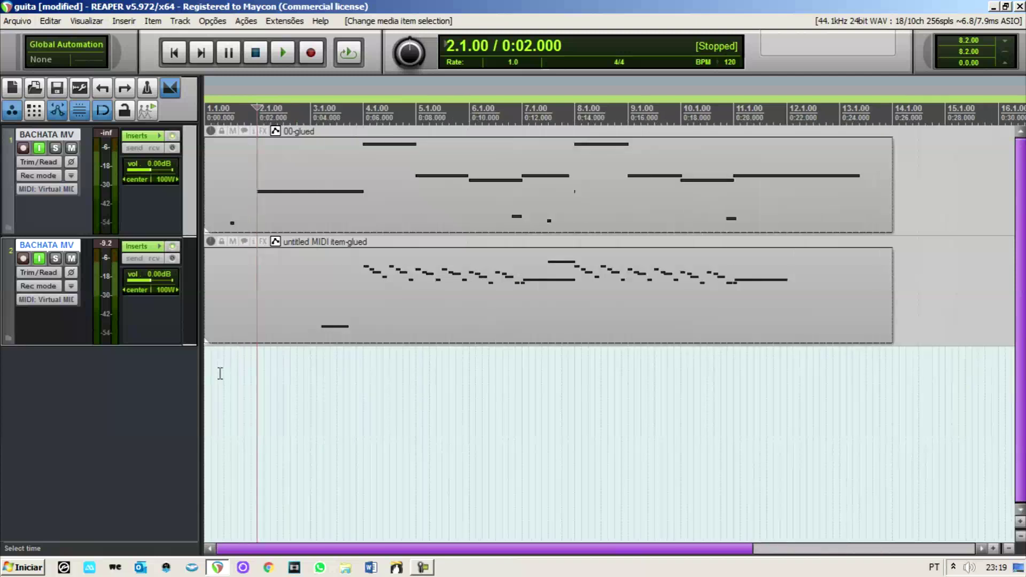
click(224, 375)
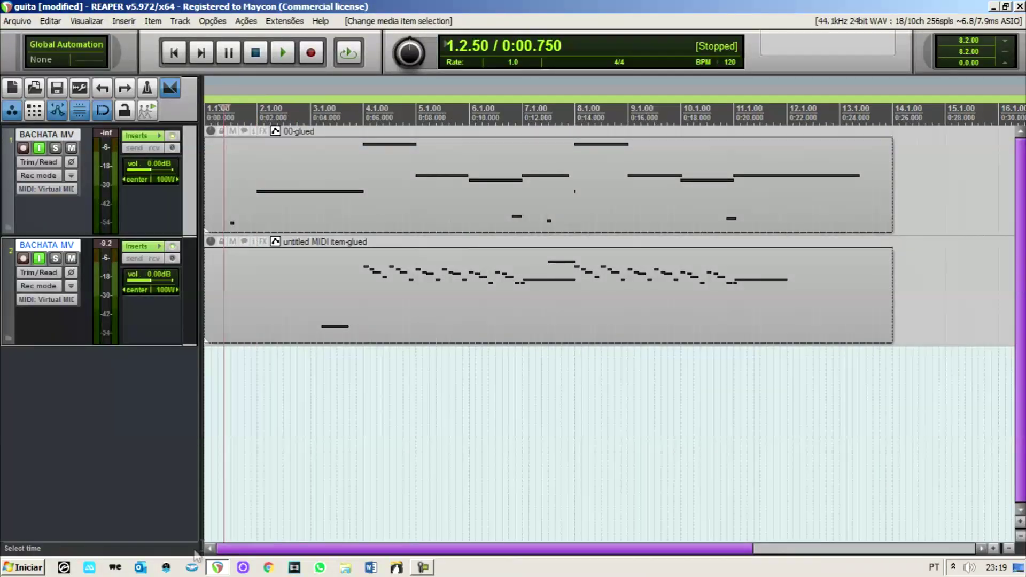
click(219, 463)
scroll(219, 463, up, 2)
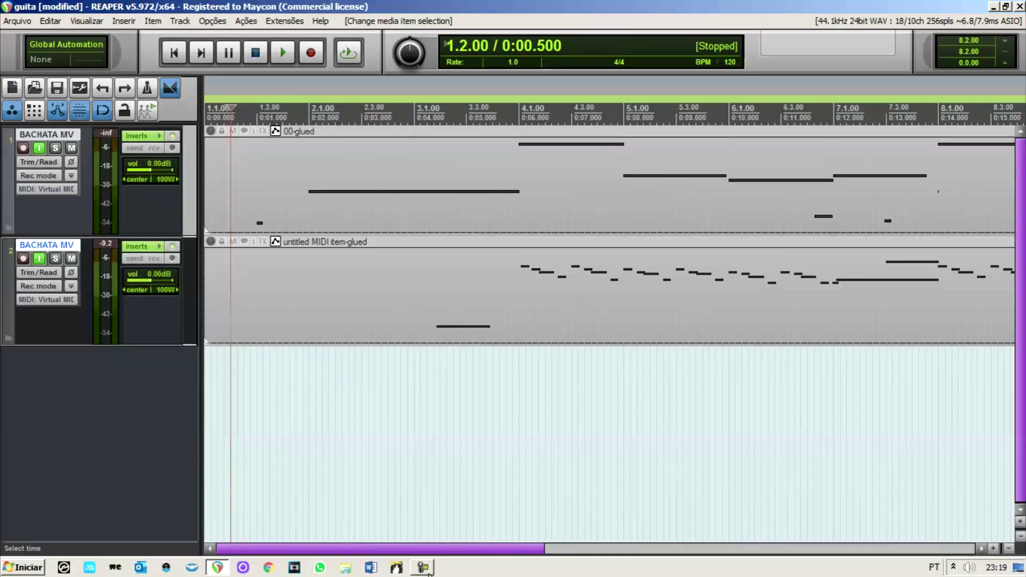
click(313, 418)
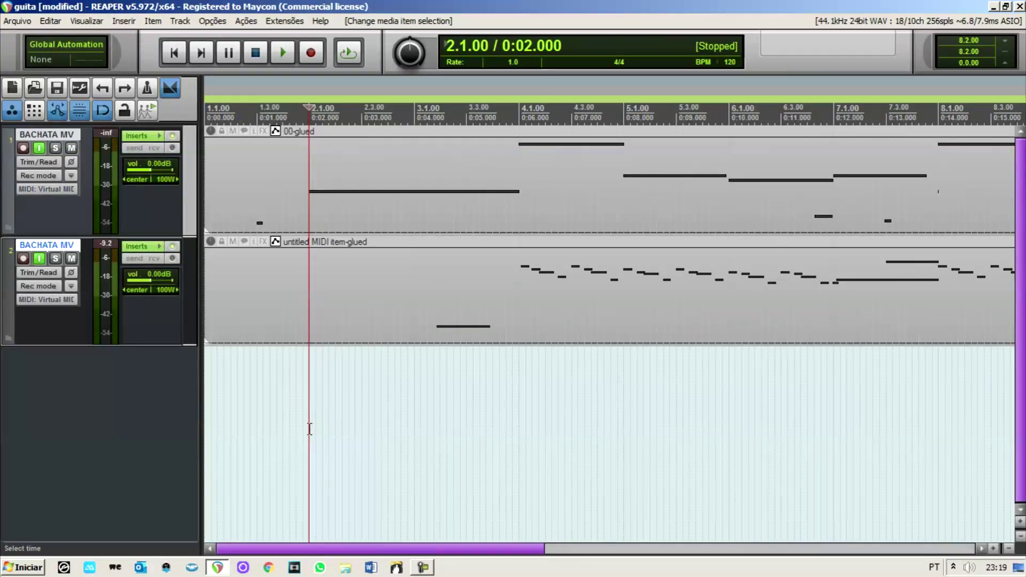
click(289, 417)
scroll(289, 416, down, 2)
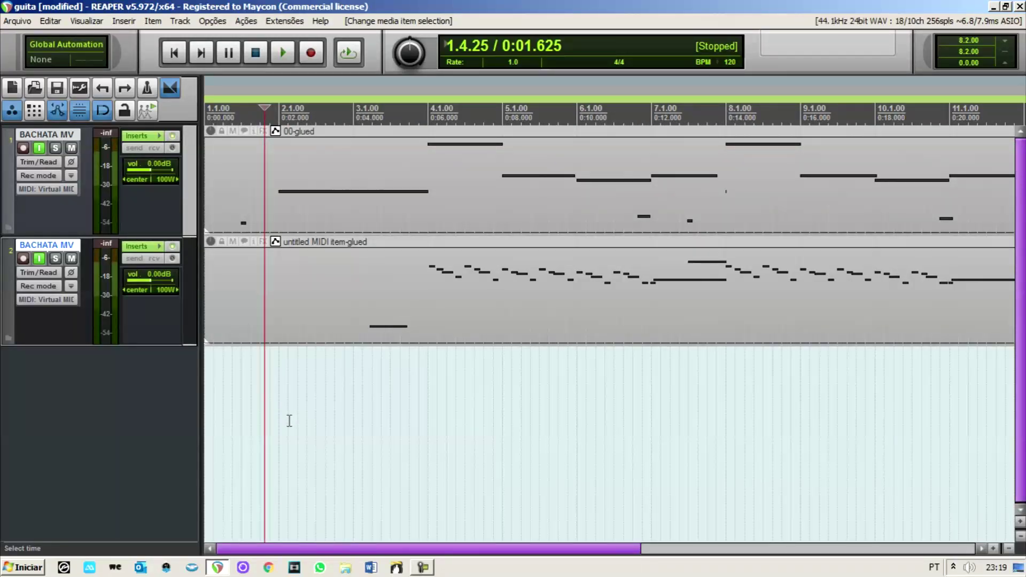
click(354, 362)
scroll(359, 360, down, 4)
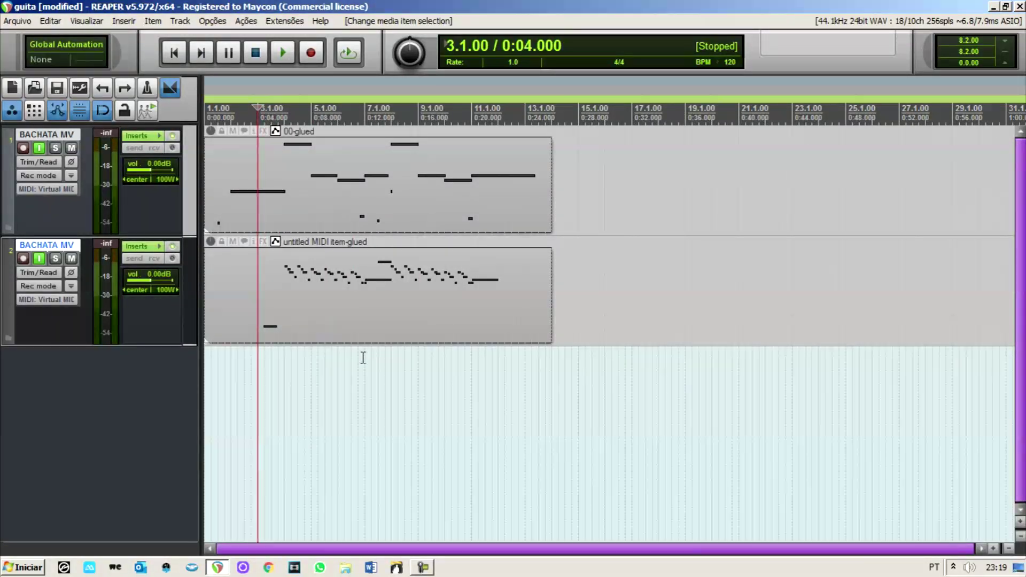
scroll(379, 379, up, 4)
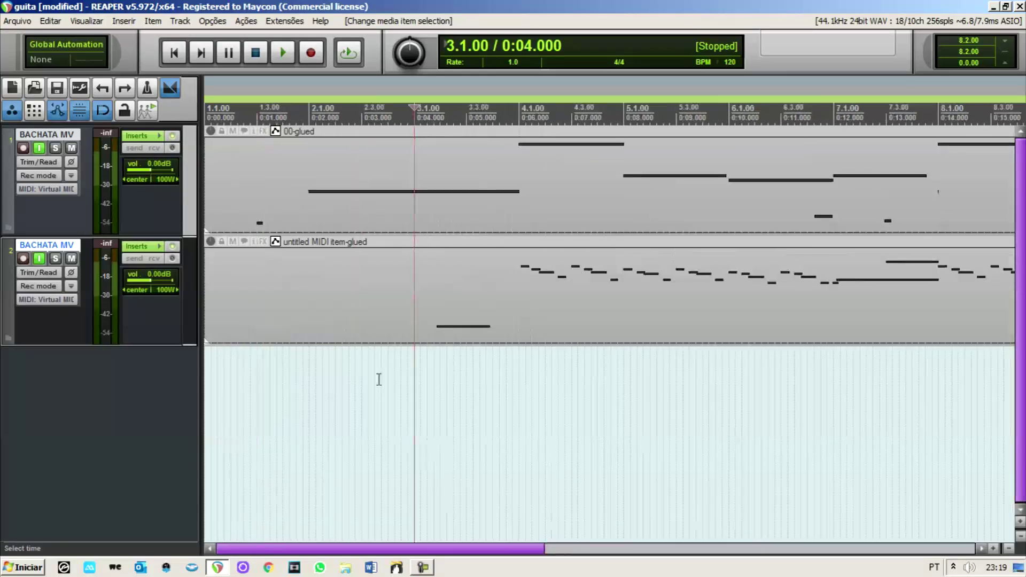
click(280, 355)
click(260, 355)
scroll(547, 460, down, 4)
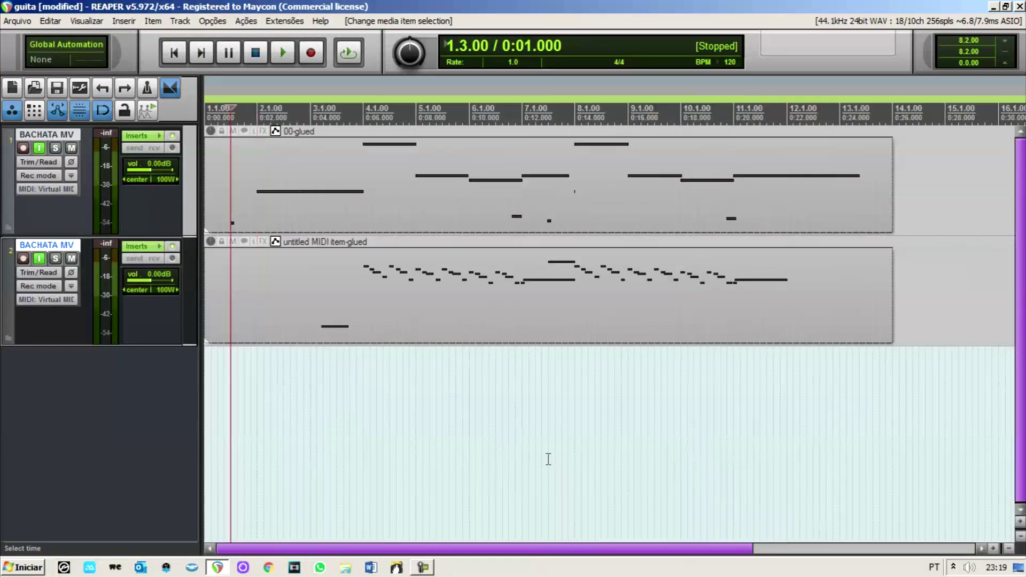
click(521, 439)
scroll(530, 443, up, 2)
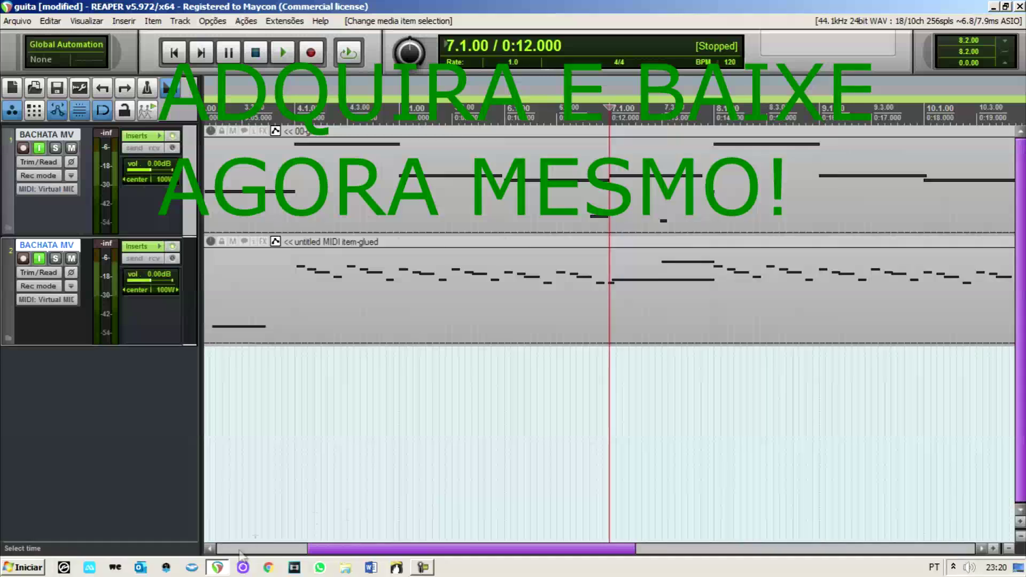
Step: Show the Guitalão Bachata instrument in the first track's Kontakt window once more and close it
click(142, 137)
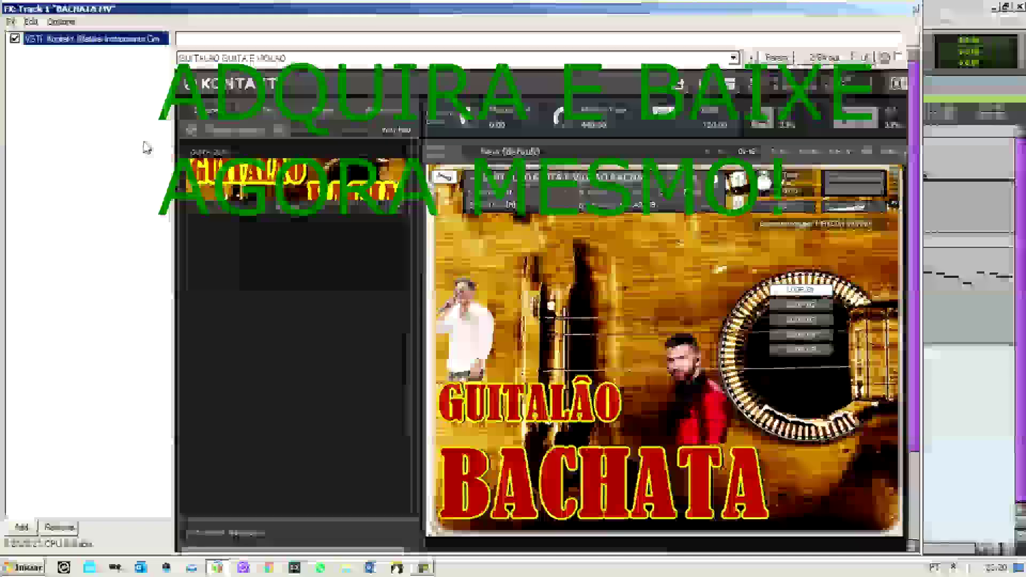
click(915, 8)
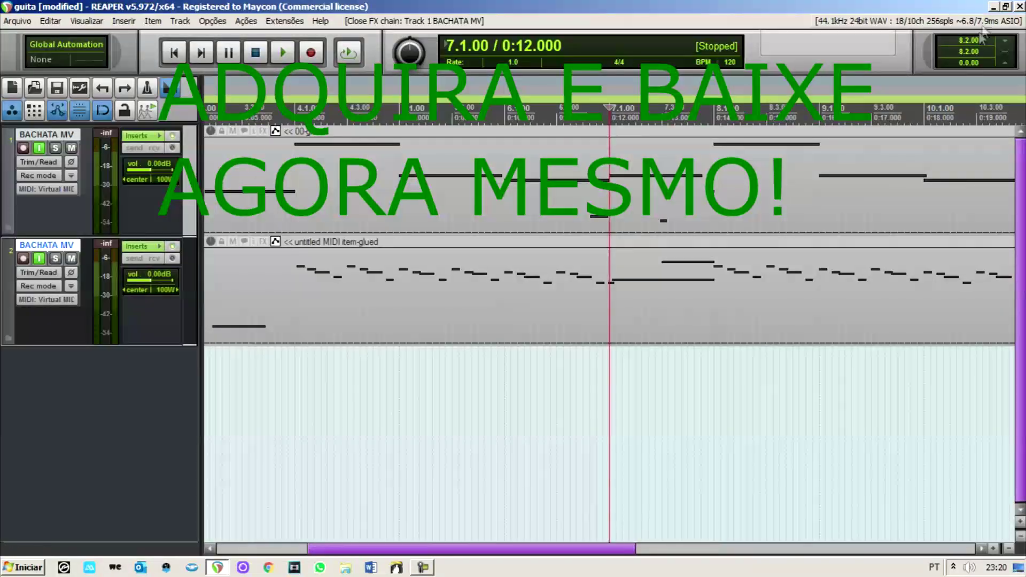
Step: Switch to the desktop, open the WAVS folder inside GUITALAO BACHATA MV, and look through subfolders 01 to 05
click(996, 9)
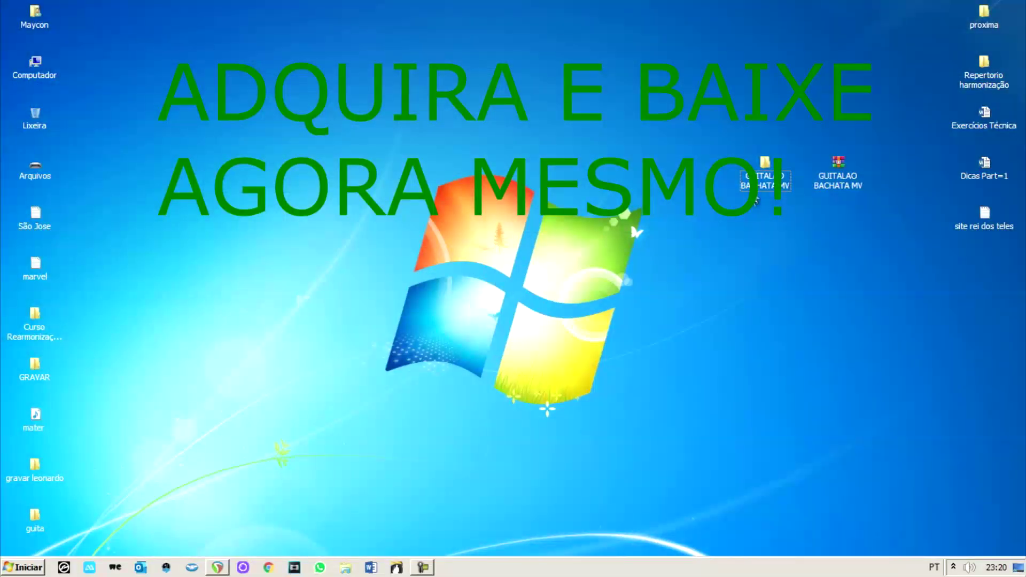
double_click(755, 198)
double_click(235, 131)
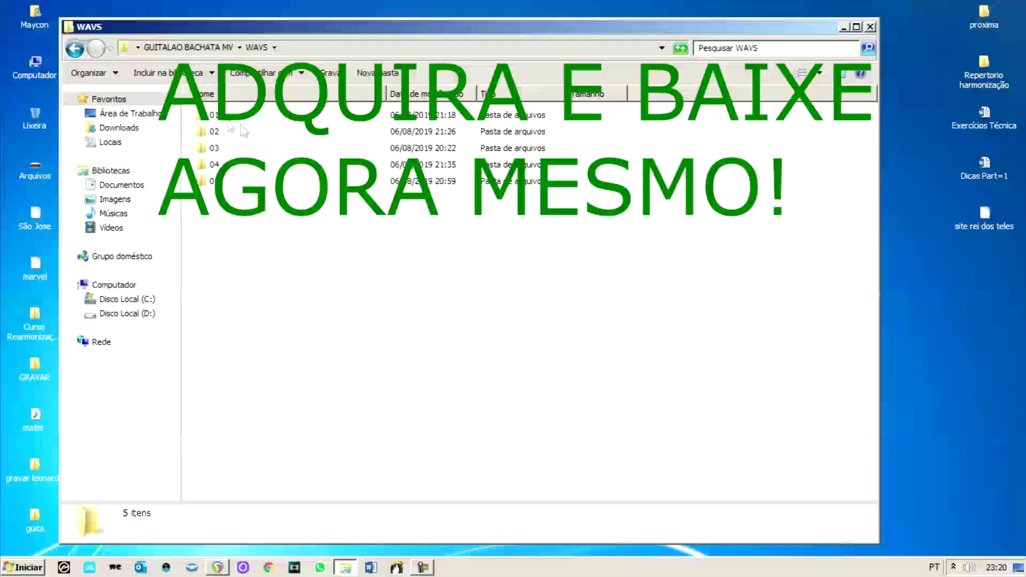
double_click(217, 116)
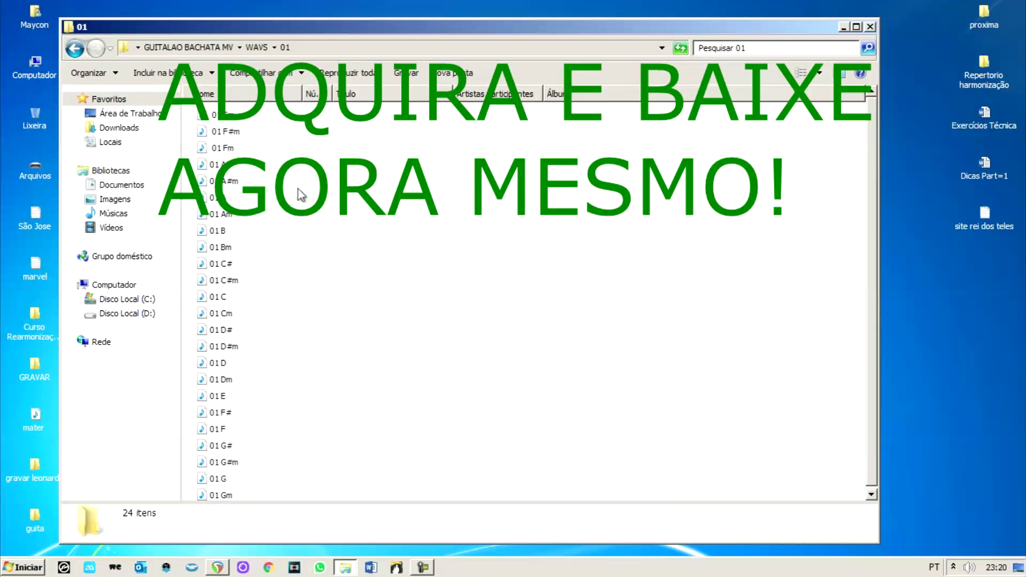
key(BackSpace)
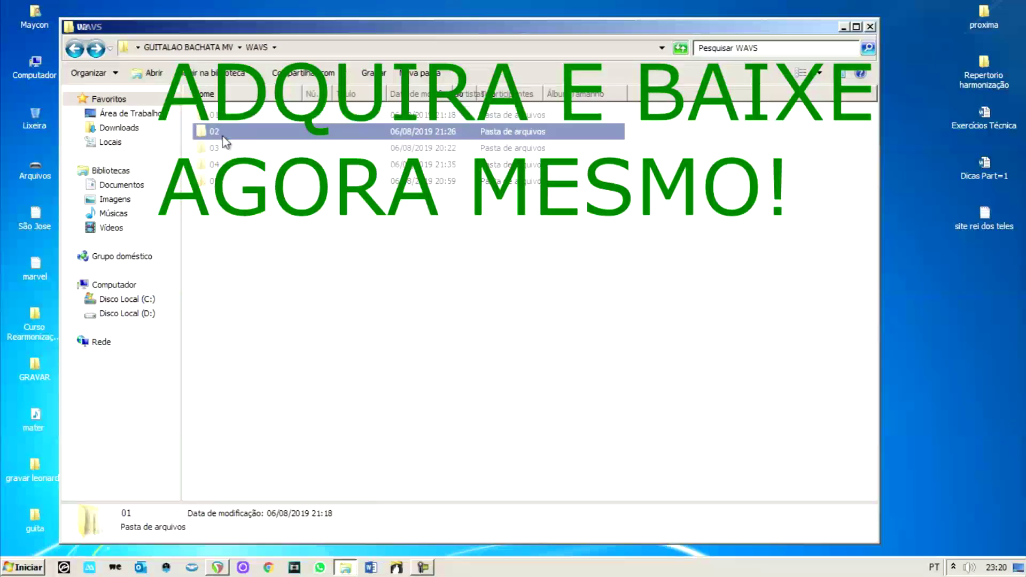
double_click(223, 137)
key(BackSpace)
double_click(223, 149)
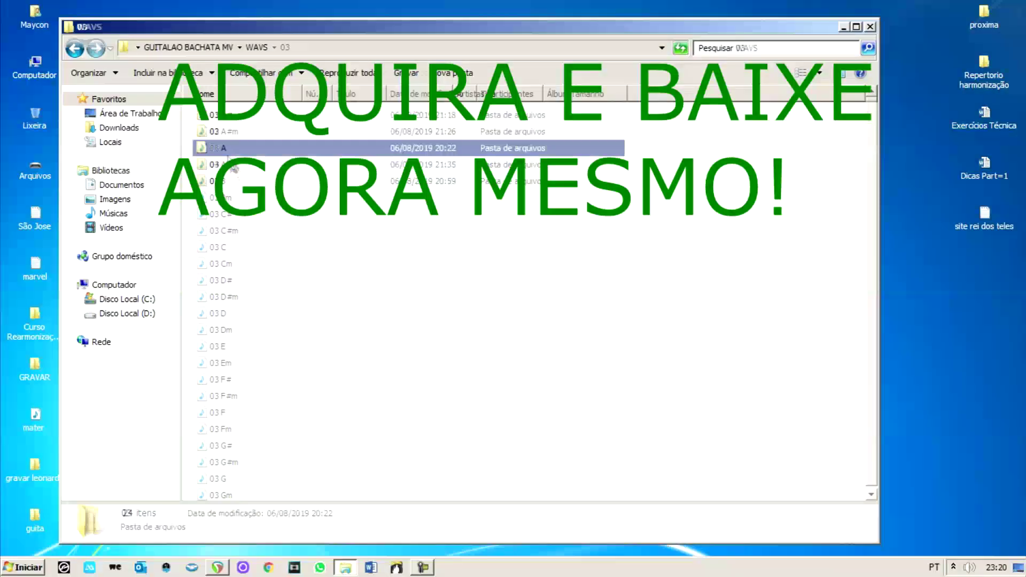
double_click(235, 166)
key(BackSpace)
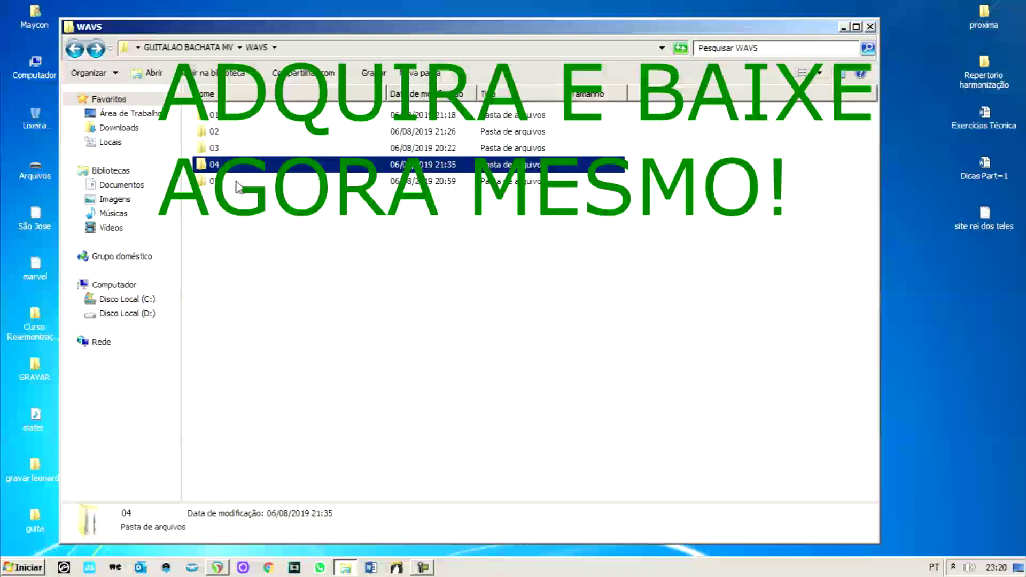
double_click(236, 182)
key(BackSpace)
Step: Examine the chord WAV files in subfolders 01 and 02, including the details of 02 C#
double_click(243, 119)
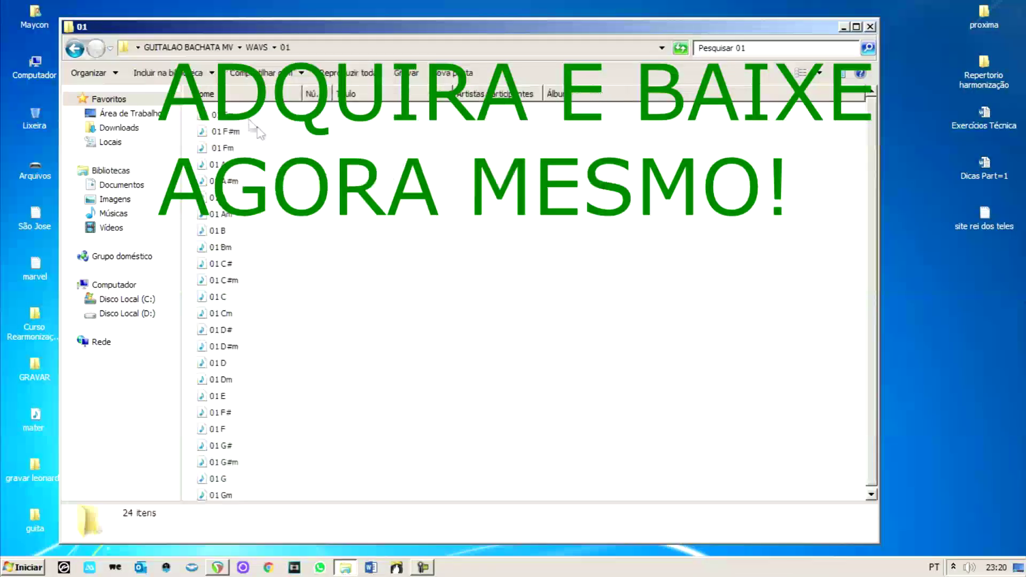
key(Down)
key(Down)
key(Down)
key(Down)
key(Down)
key(BackSpace)
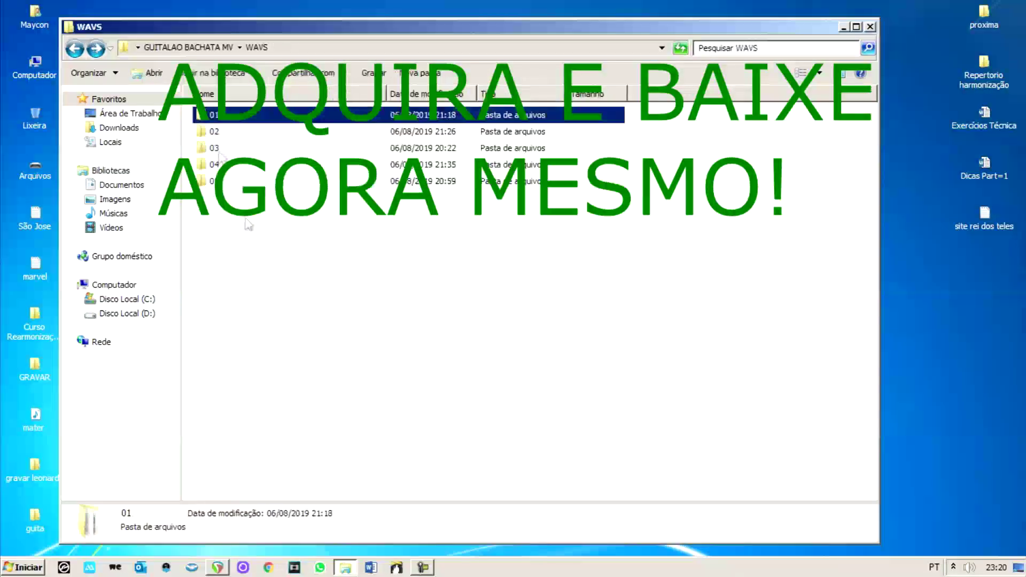
double_click(235, 134)
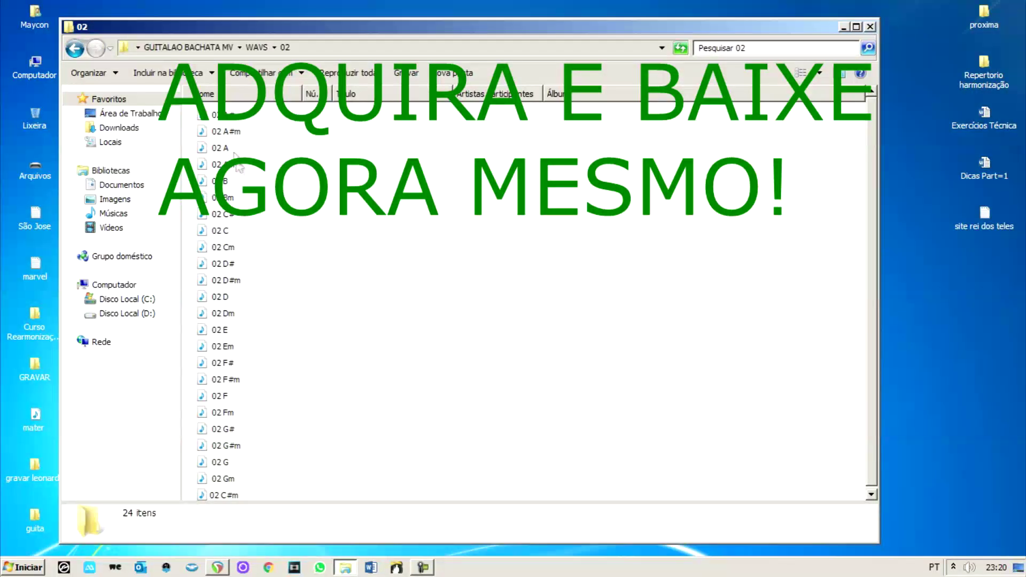
click(243, 215)
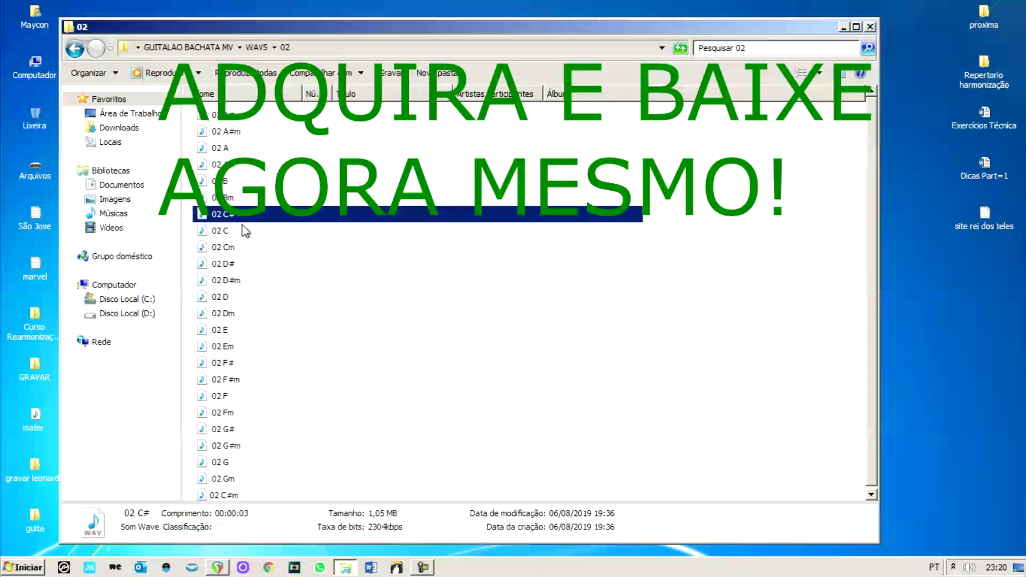
key(BackSpace)
Step: Examine the WAV files in subfolders 03, 04 and 05, including the details of 05 C3
double_click(230, 154)
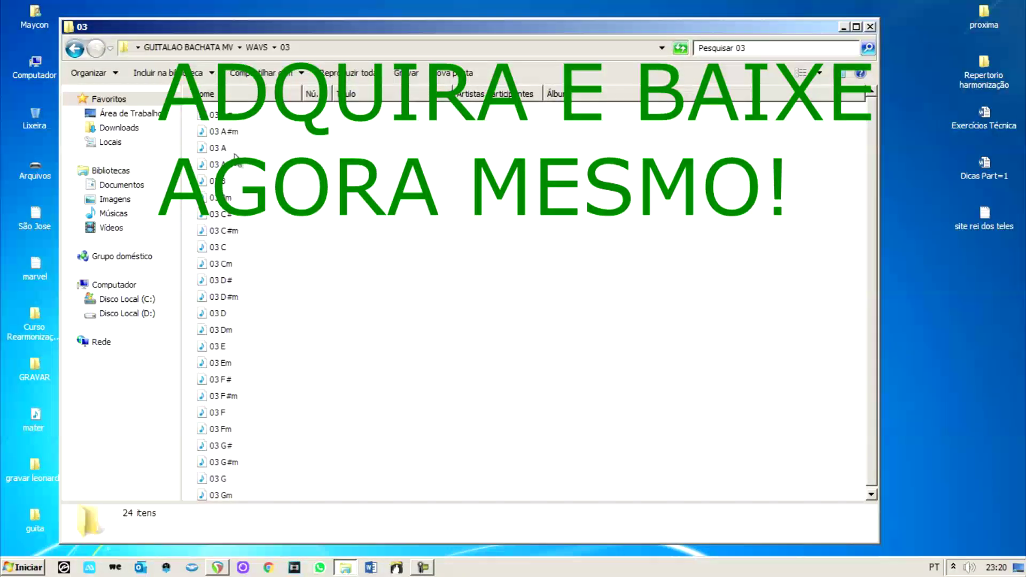
key(BackSpace)
double_click(235, 166)
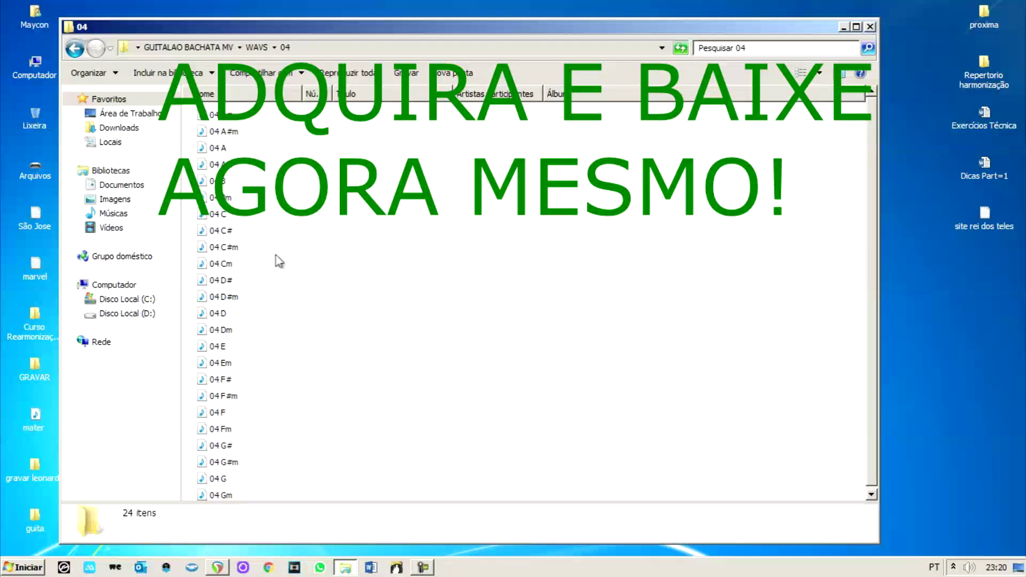
key(BackSpace)
double_click(236, 177)
click(218, 251)
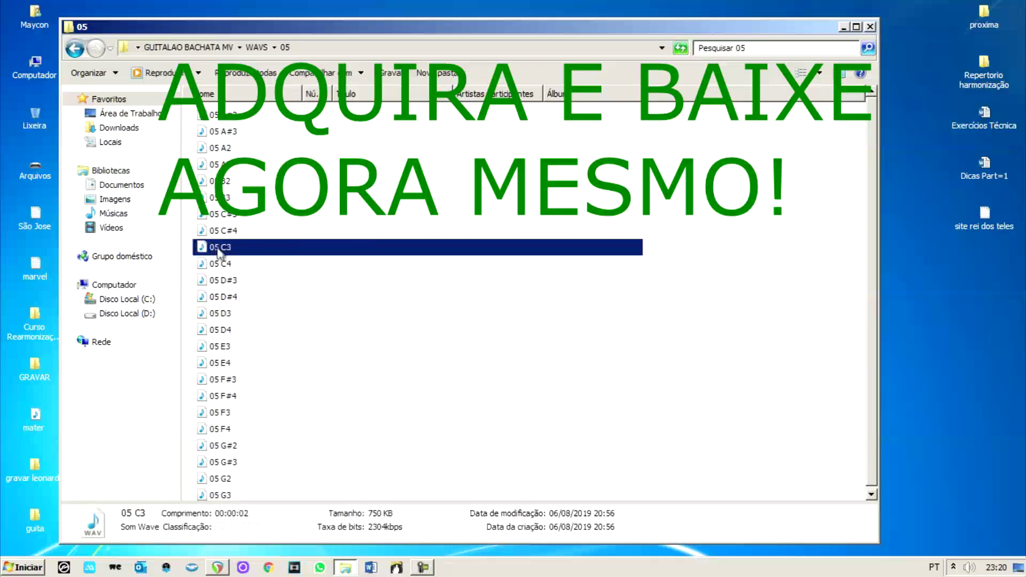
key(BackSpace)
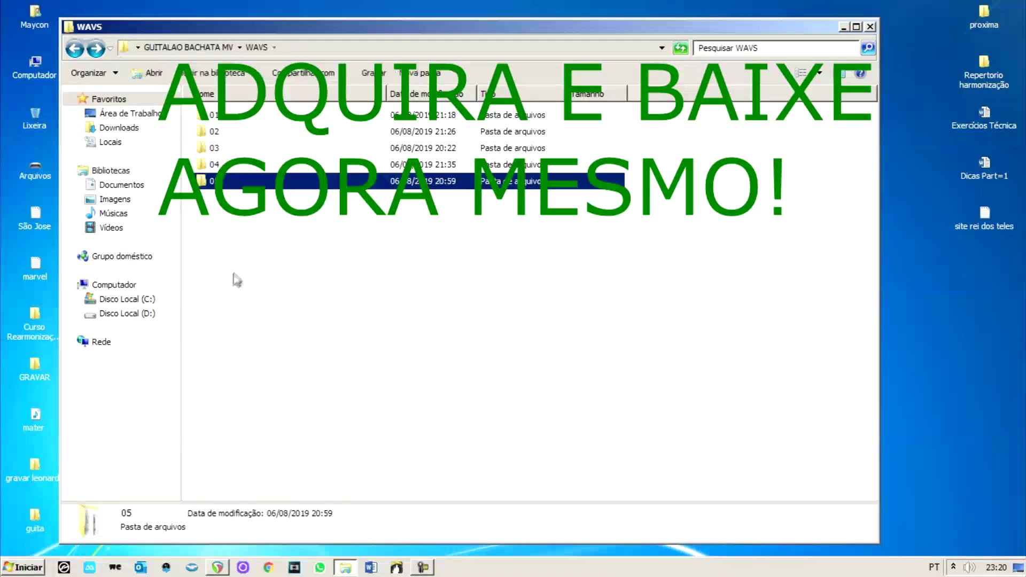
Step: Close the folder window and move the GUITALAO BACHATA MV archive to the other side of its folder on the desktop
click(871, 28)
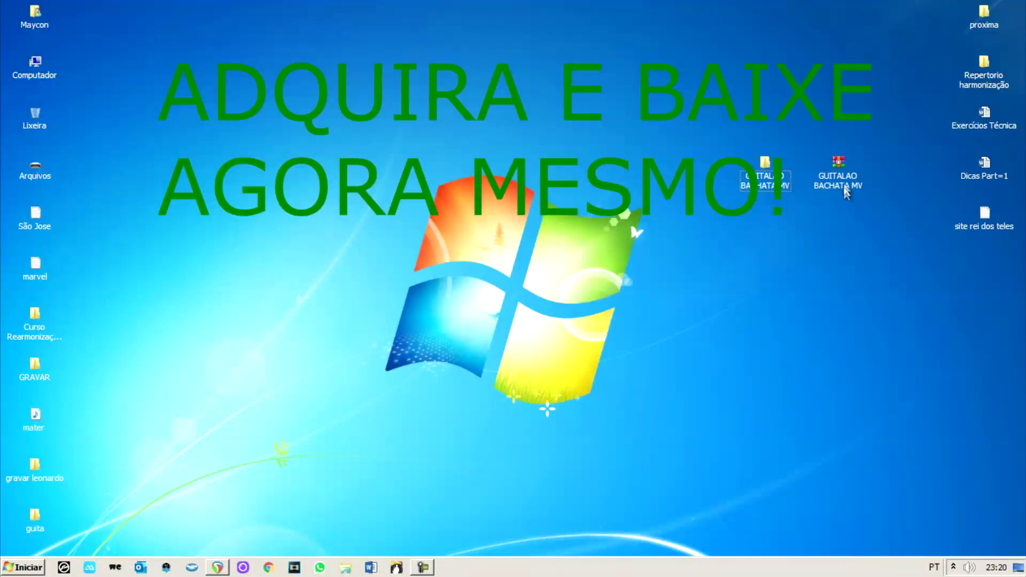
drag(693, 165, 694, 165)
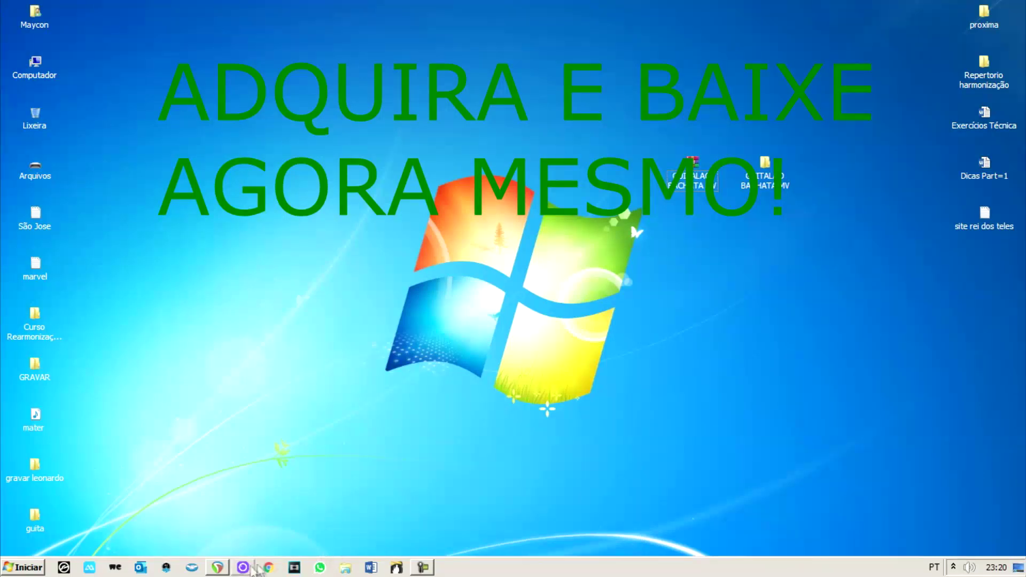
Step: Switch back to REAPER, show the first track's Kontakt instrument with its five loops, and close its window
click(219, 569)
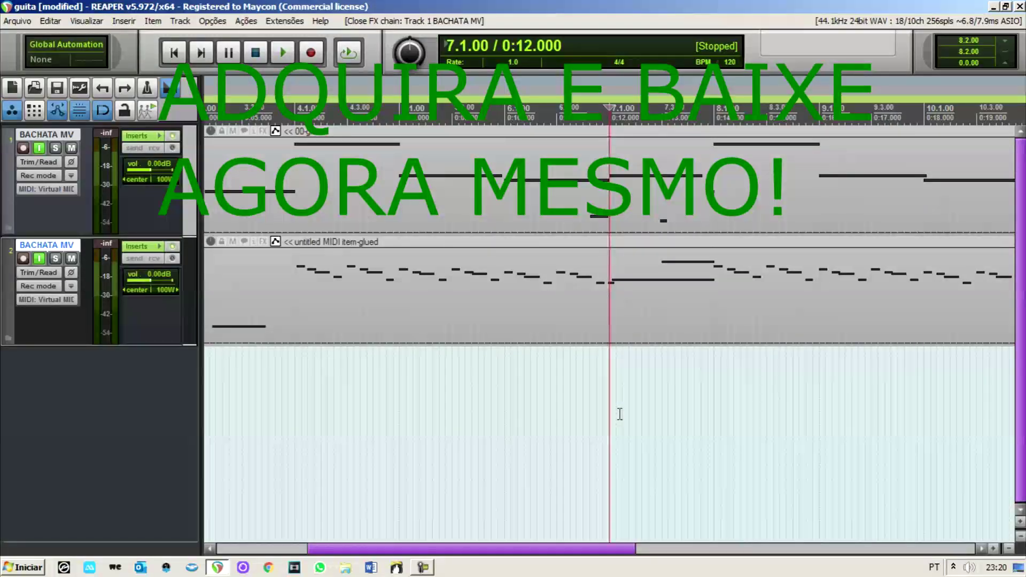
click(128, 136)
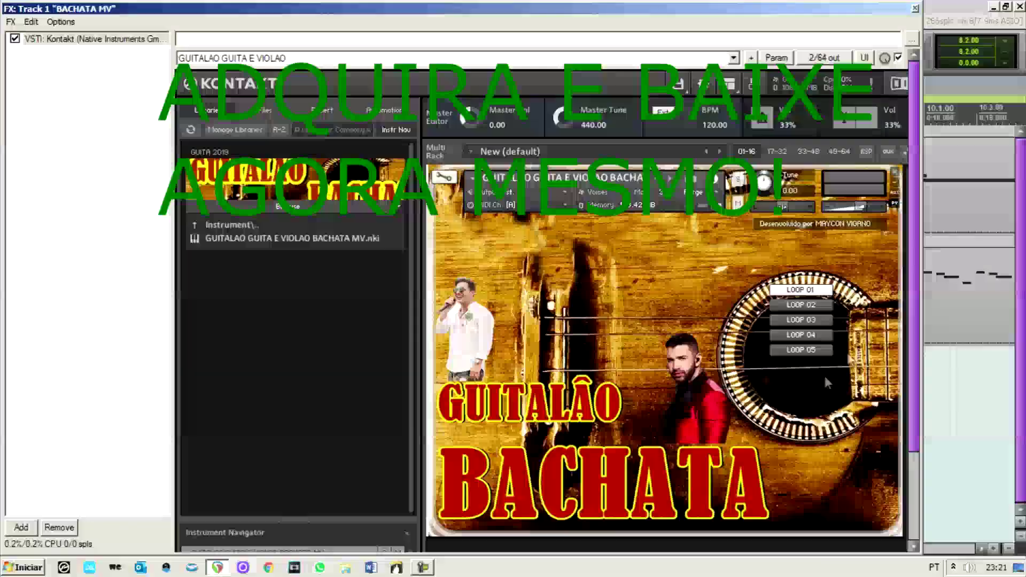
click(915, 8)
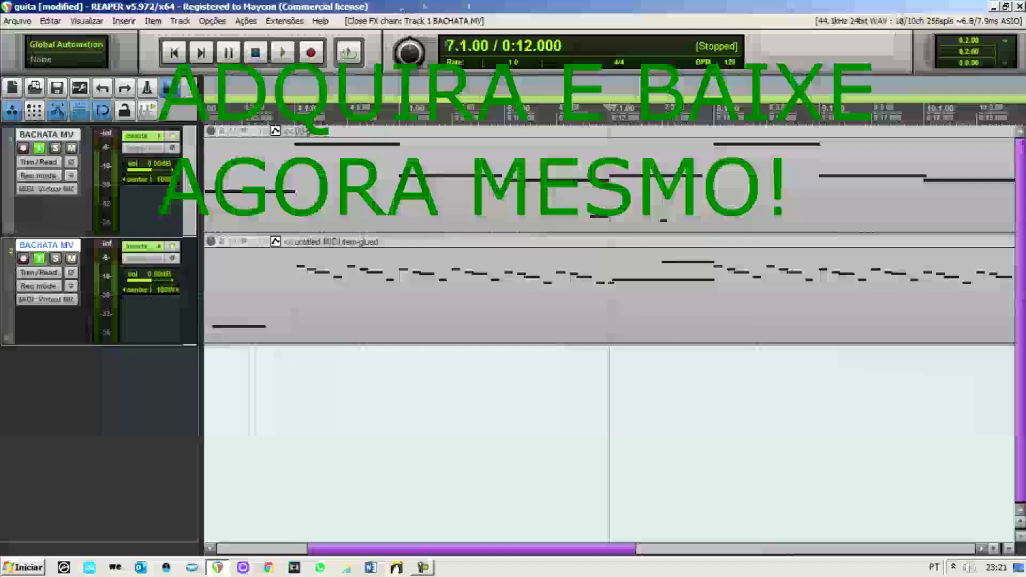
Step: Play both BACHATA MV tracks from the project start with both MIDI items fully in view
click(174, 52)
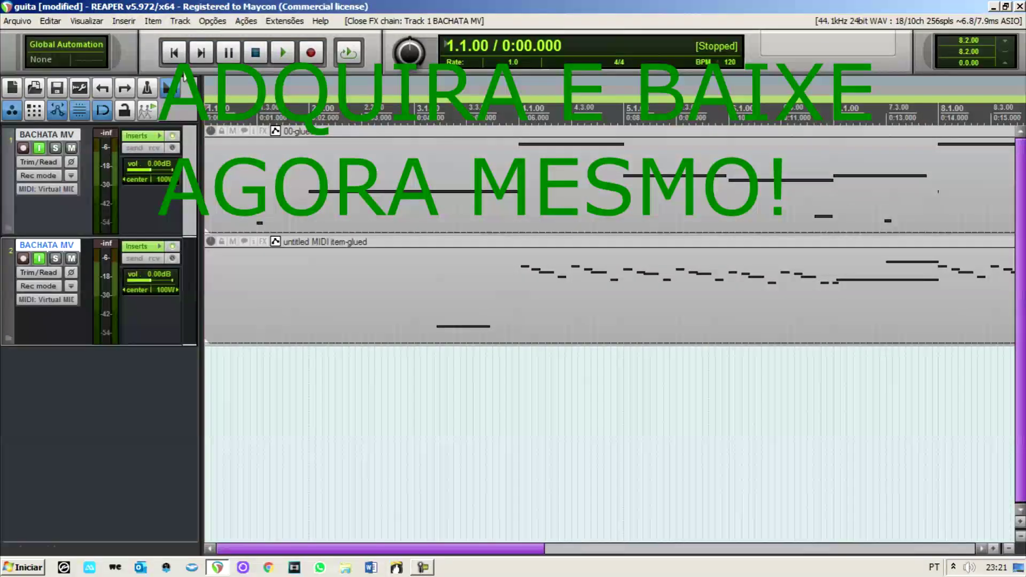
scroll(305, 262, down, 3)
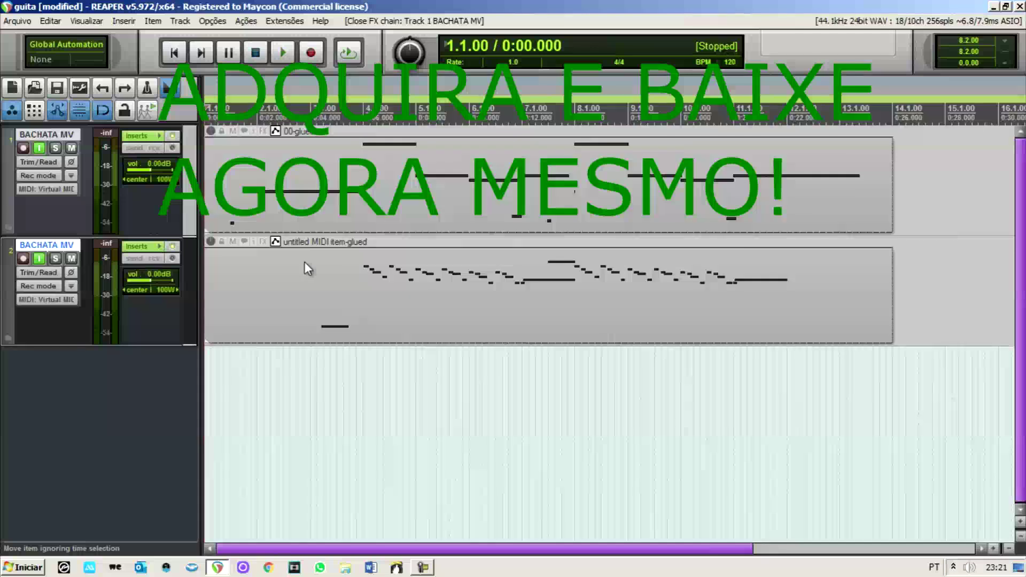
click(283, 63)
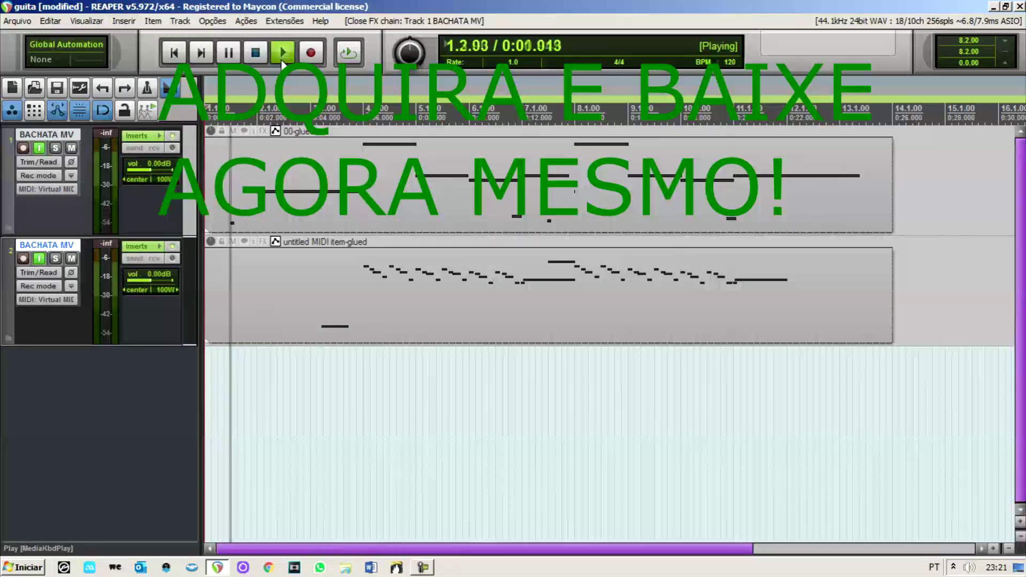